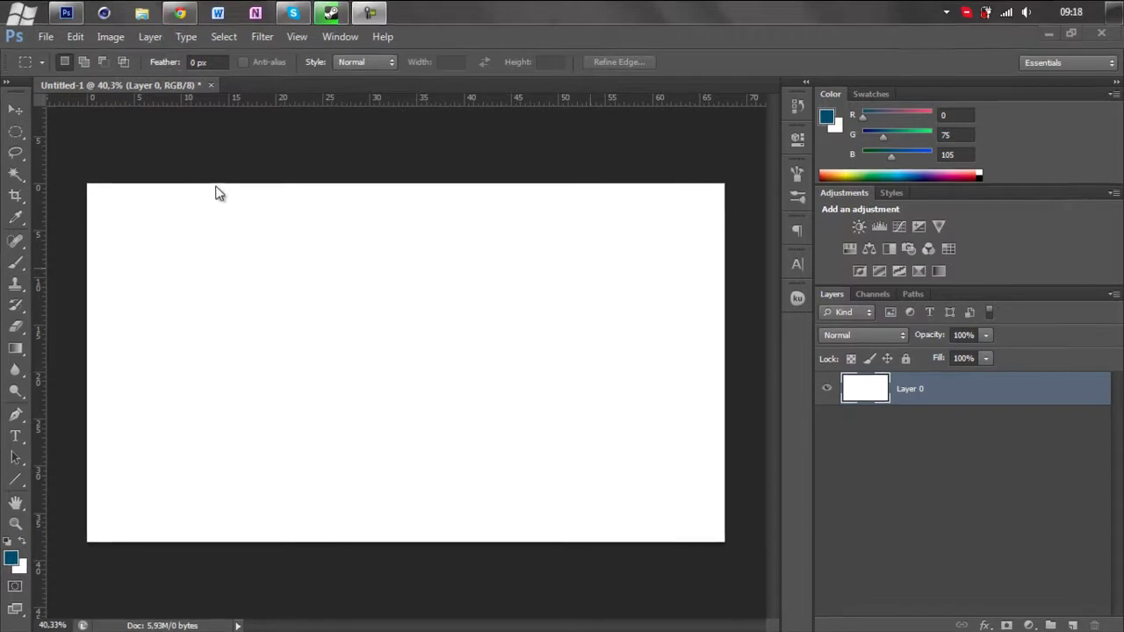
Switch to Windows Explorer, open the Billeder library in a maximised window and select the torn-lips drawing
{"action": "left_click", "coordinate": [143, 12]}
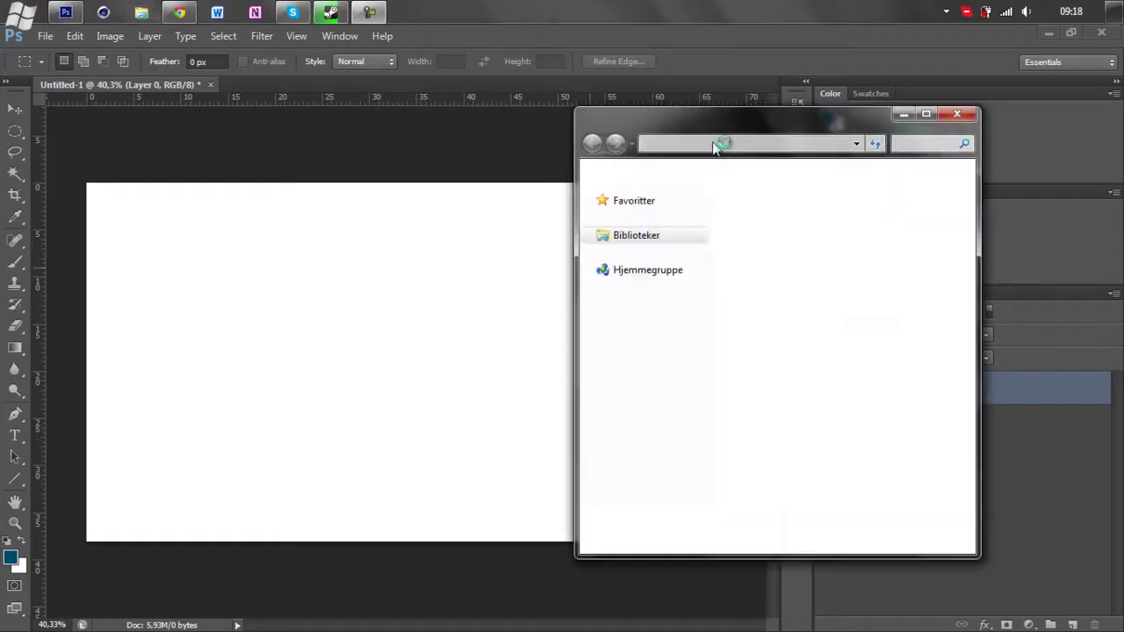
{"action": "left_click", "coordinate": [925, 114]}
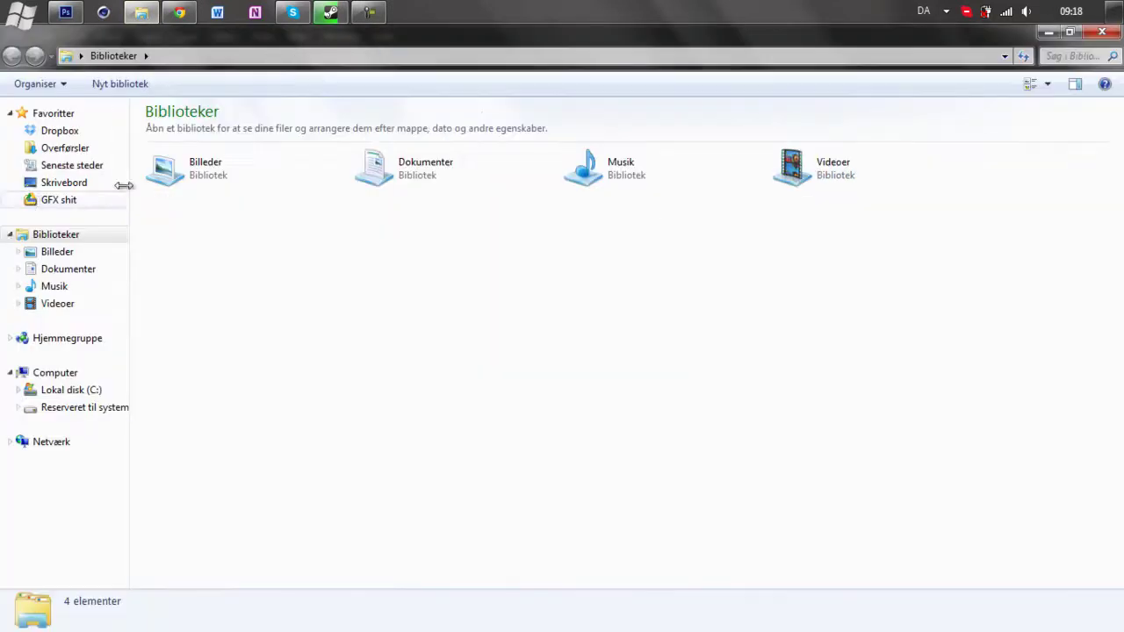
{"action": "double_click", "coordinate": [224, 168]}
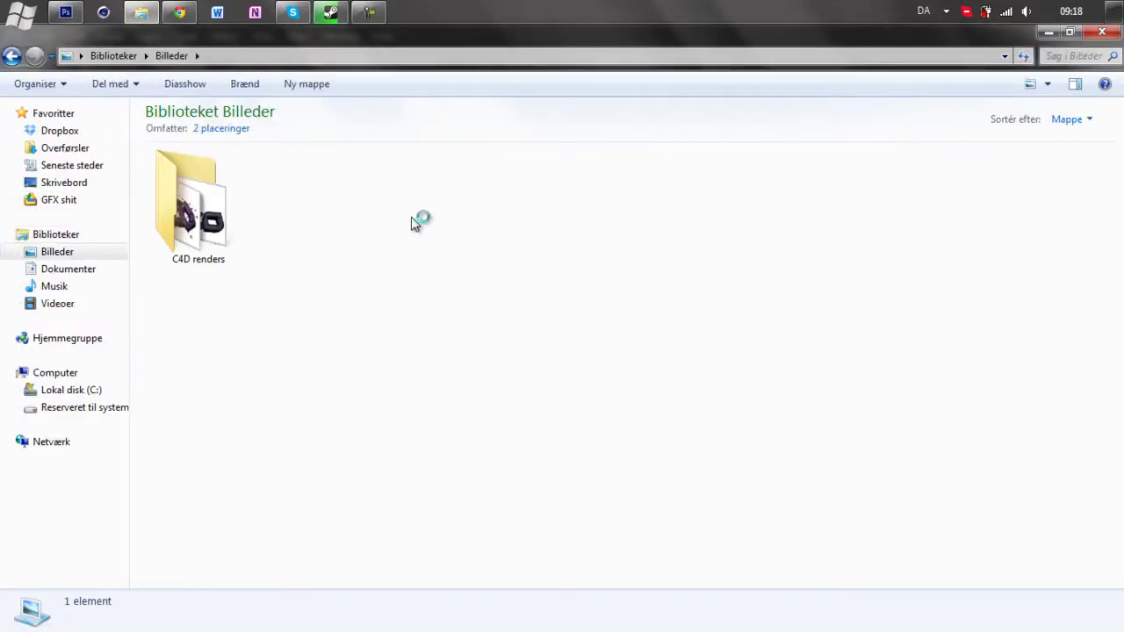
{"action": "left_click", "coordinate": [715, 254]}
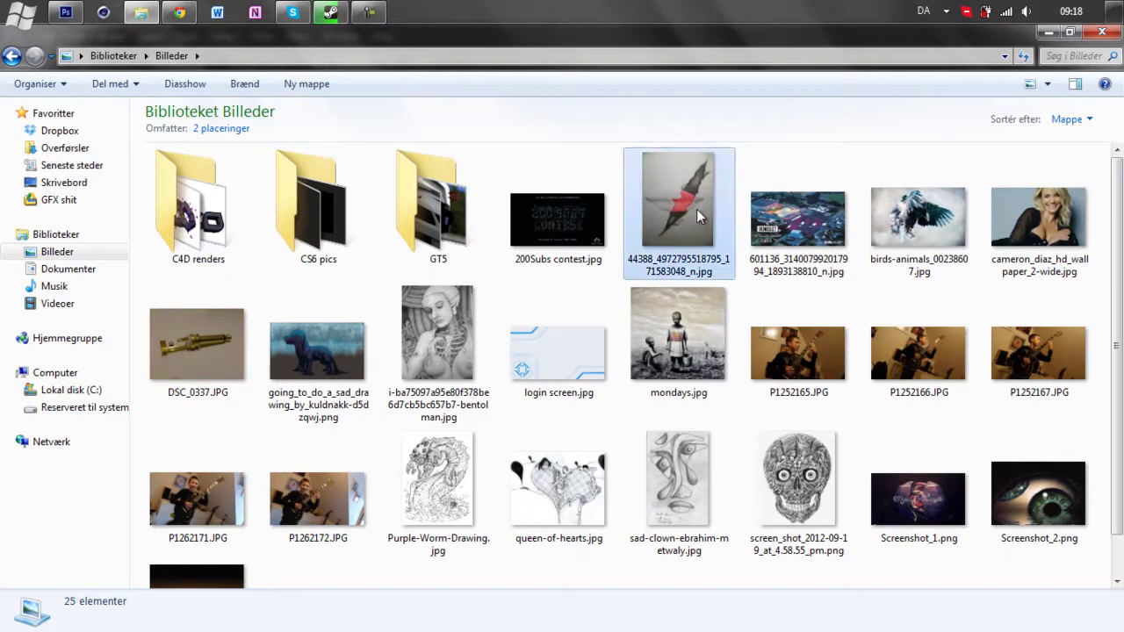
Place the torn-lips drawing from the Billeder library into the open Photoshop document
{"action": "left_click", "coordinate": [66, 12]}
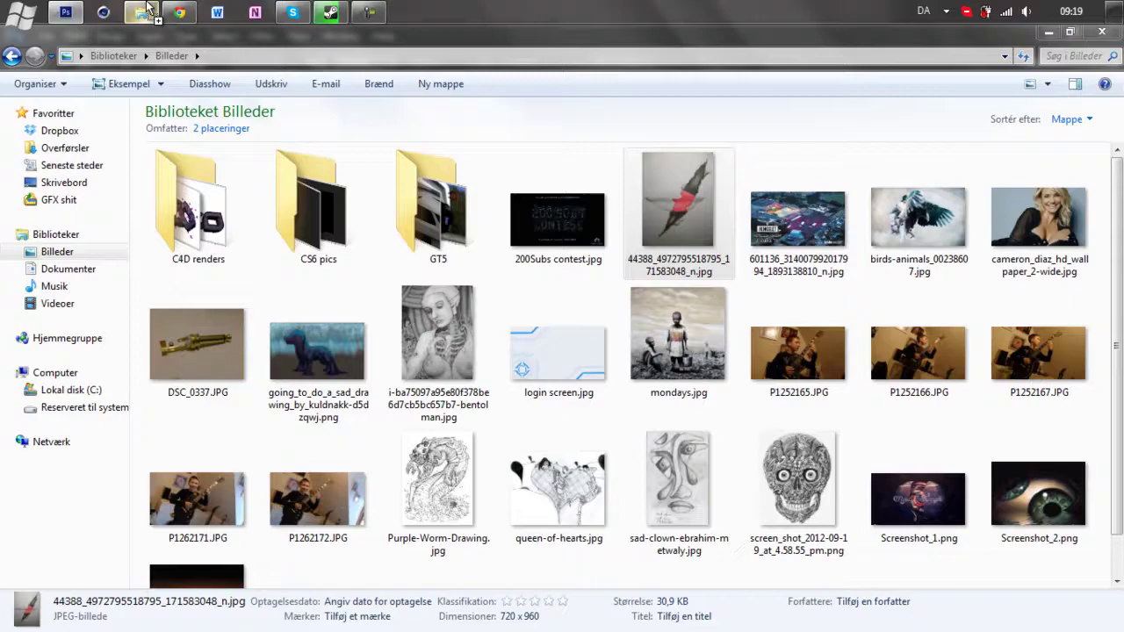
{"action": "left_click", "coordinate": [140, 12]}
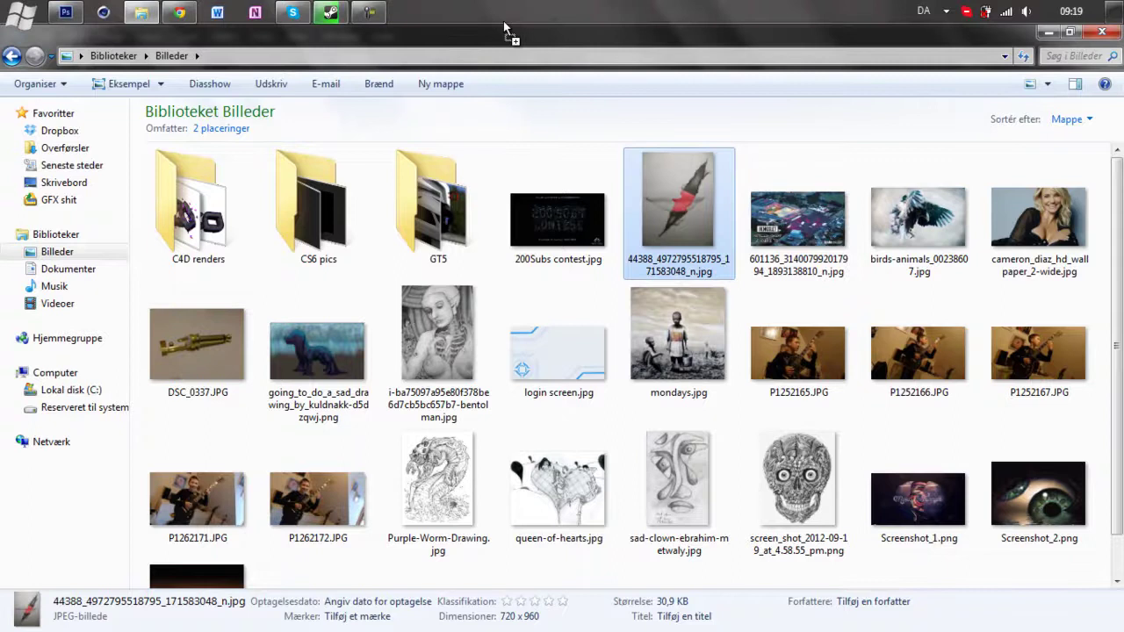
{"action": "double_click", "coordinate": [412, 41]}
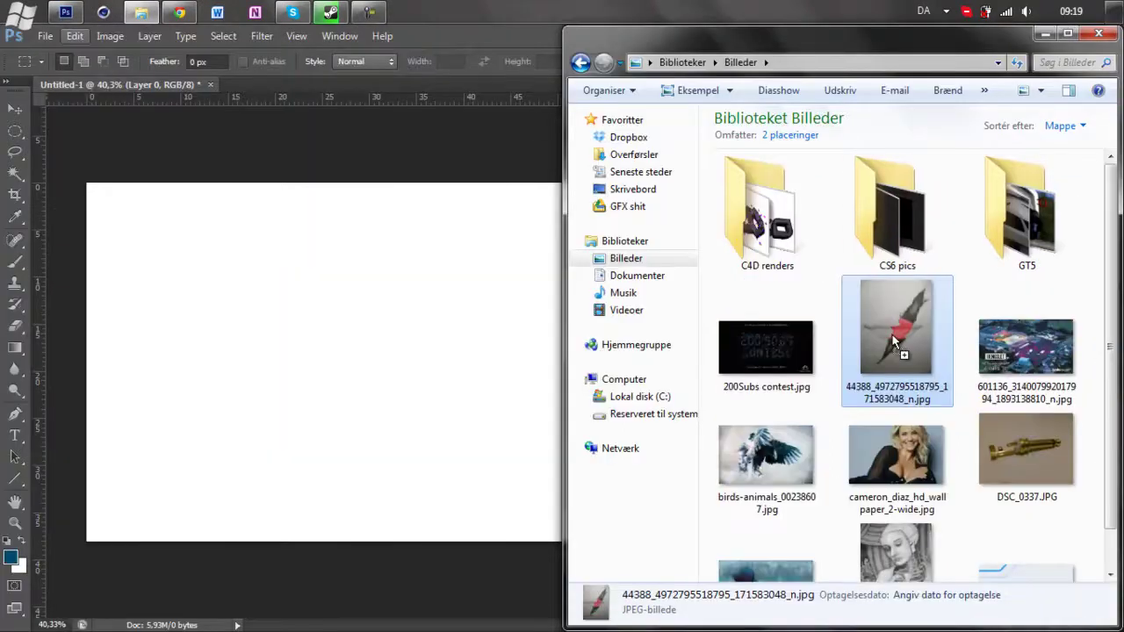
{"action": "left_click_drag", "start_coordinate": [375, 334], "coordinate": [375, 334]}
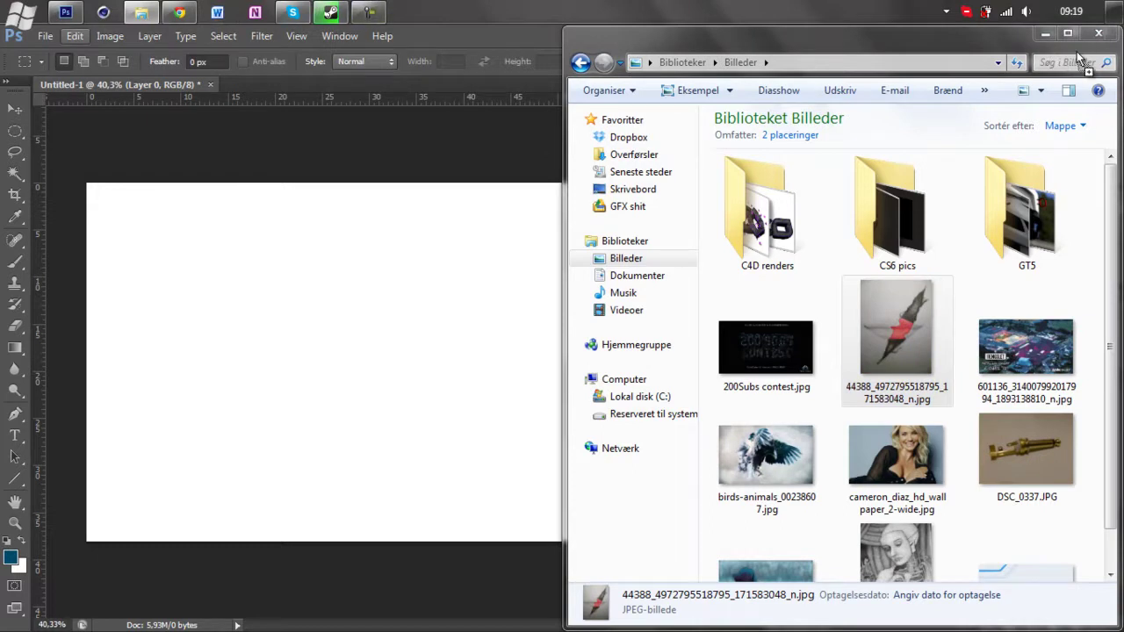
{"action": "left_click", "coordinate": [372, 8]}
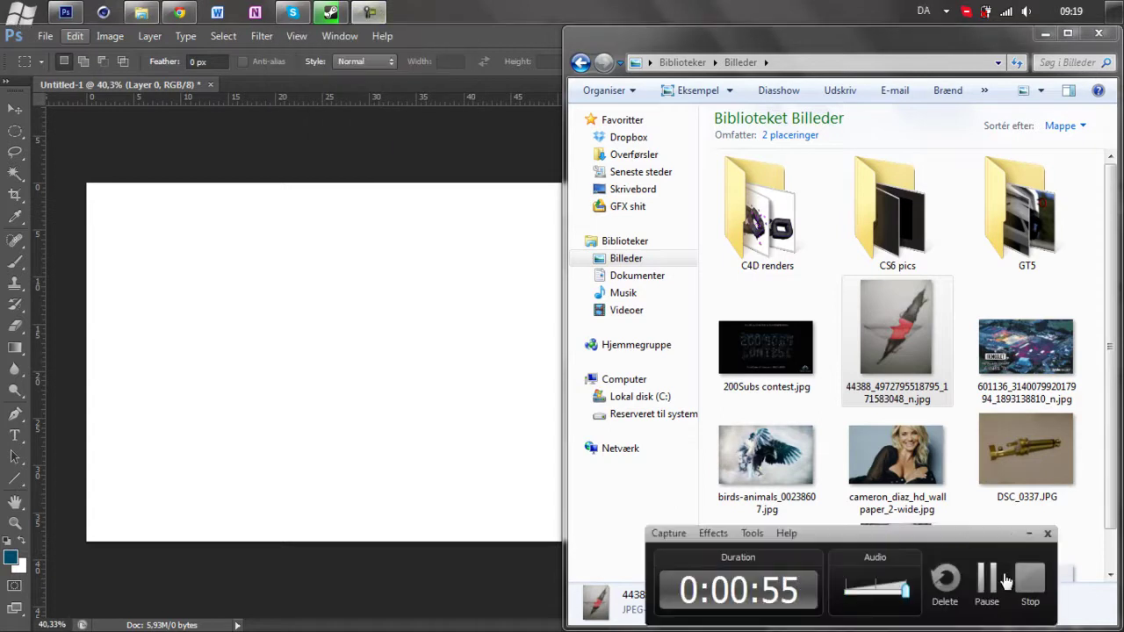
{"action": "left_click", "coordinate": [985, 577]}
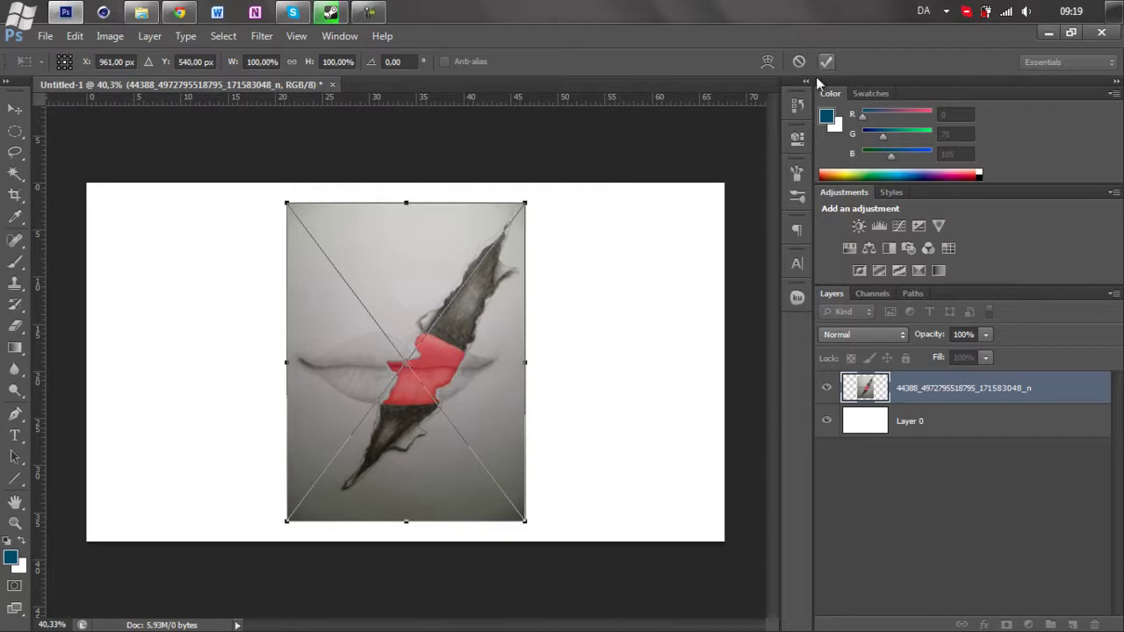
Scale the placed drawing up until it nearly fills the canvas height and commit the placement
{"action": "left_click_drag", "start_coordinate": [527, 198], "coordinate": [534, 183]}
{"action": "left_click_drag", "start_coordinate": [524, 301], "coordinate": [516, 305]}
{"action": "key", "text": "Return"}
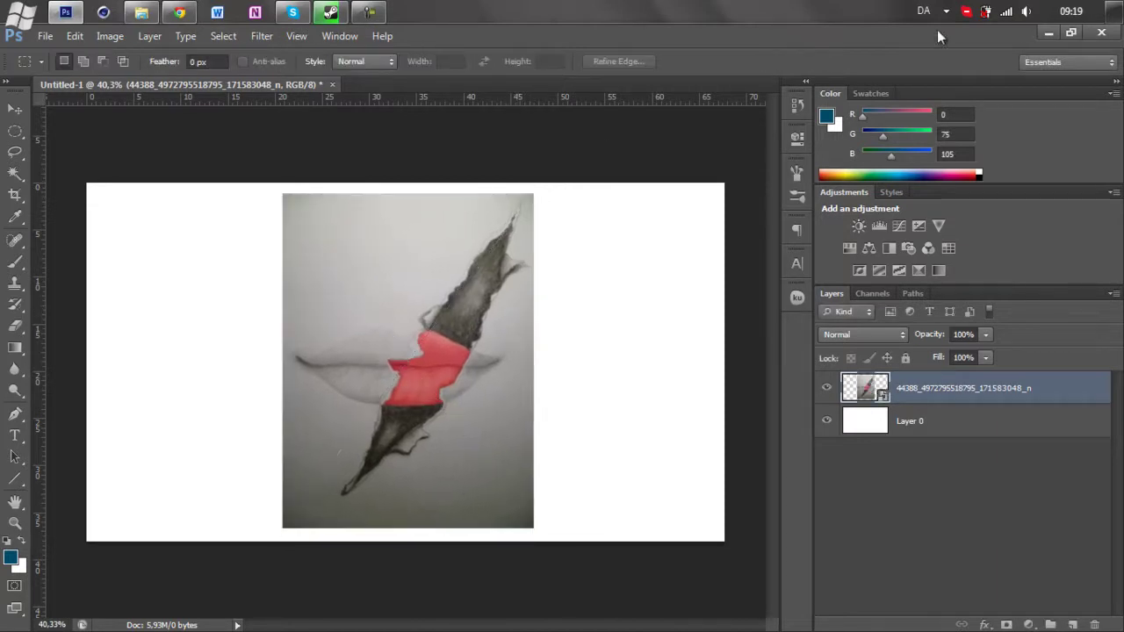
Rasterize the placed drawing's layer and lower its opacity to 41%
{"action": "double_click", "coordinate": [950, 389]}
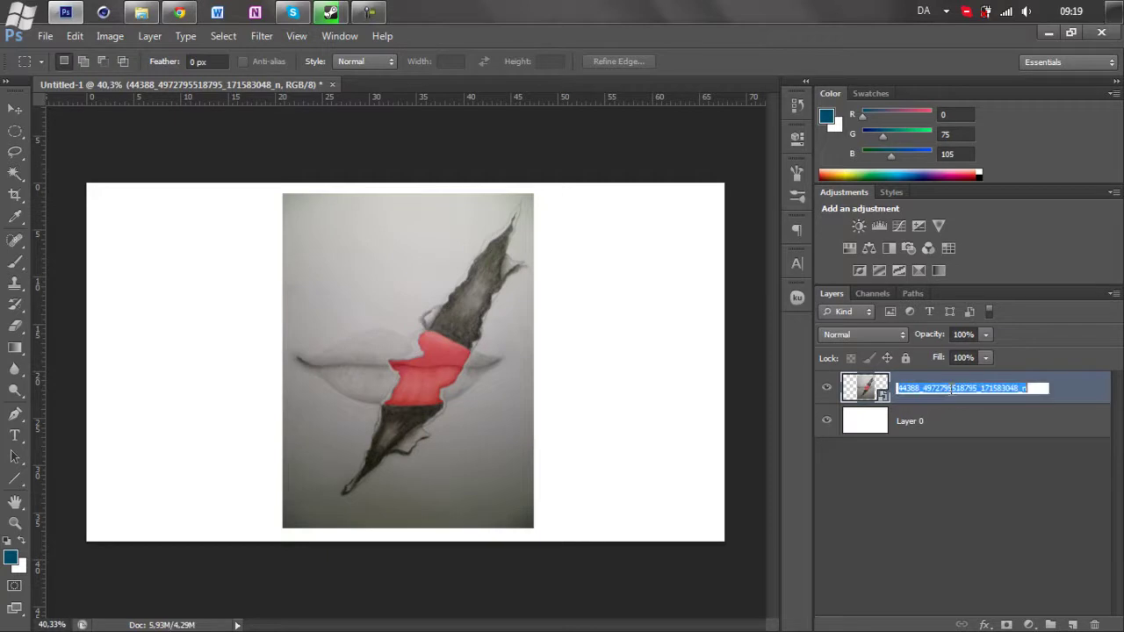
{"action": "right_click", "coordinate": [1075, 386]}
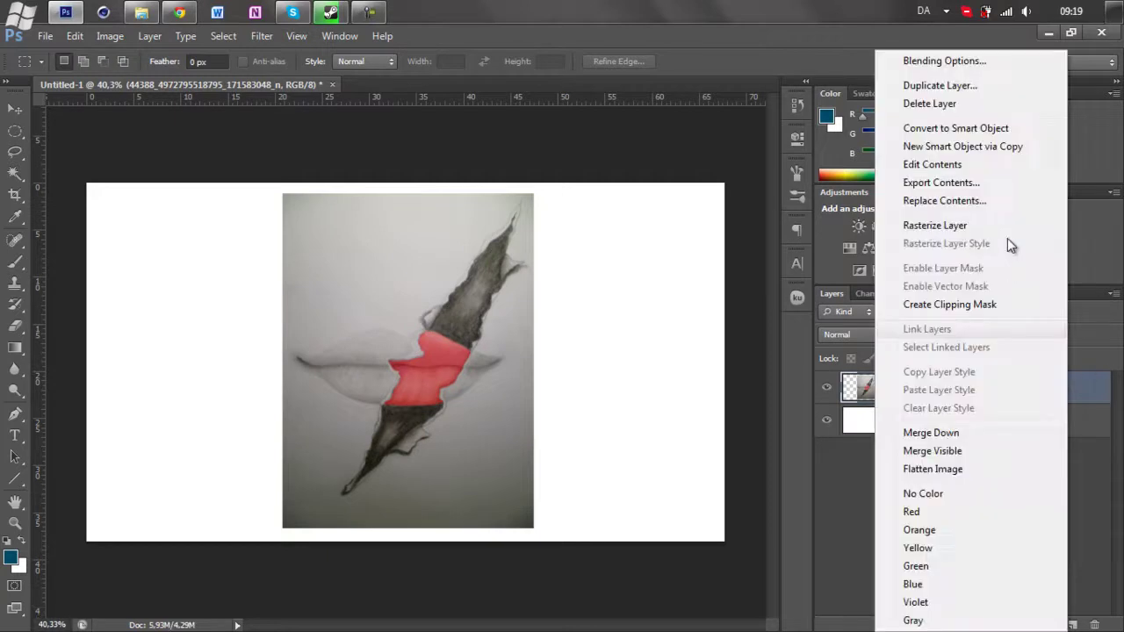
{"action": "left_click", "coordinate": [963, 217]}
{"action": "left_click", "coordinate": [985, 334]}
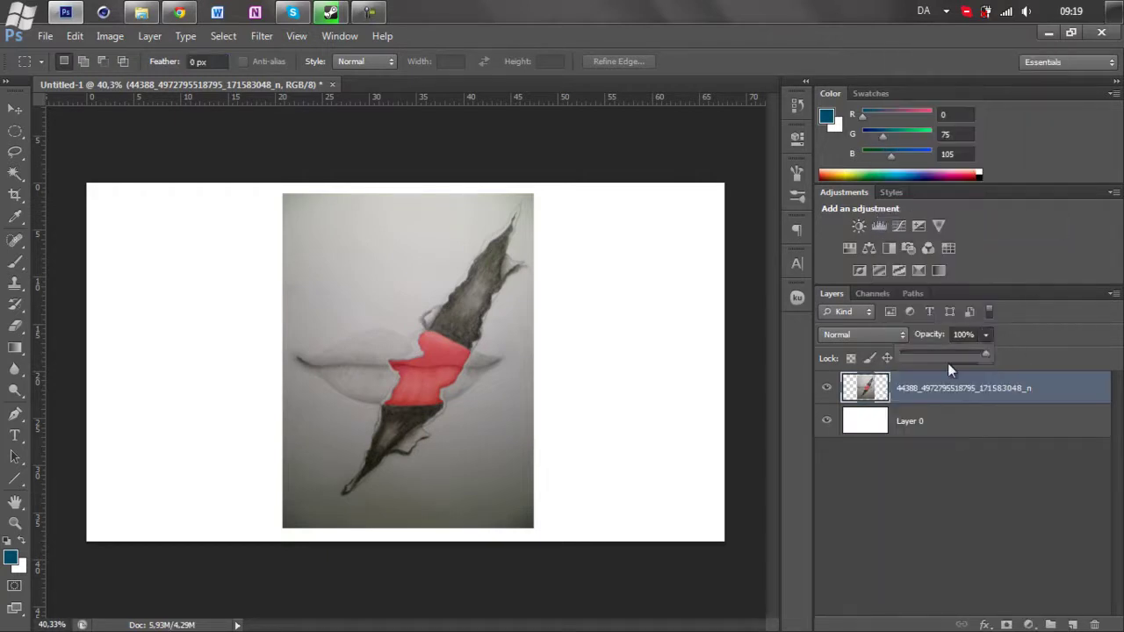
{"action": "left_click_drag", "start_coordinate": [929, 354], "coordinate": [936, 350]}
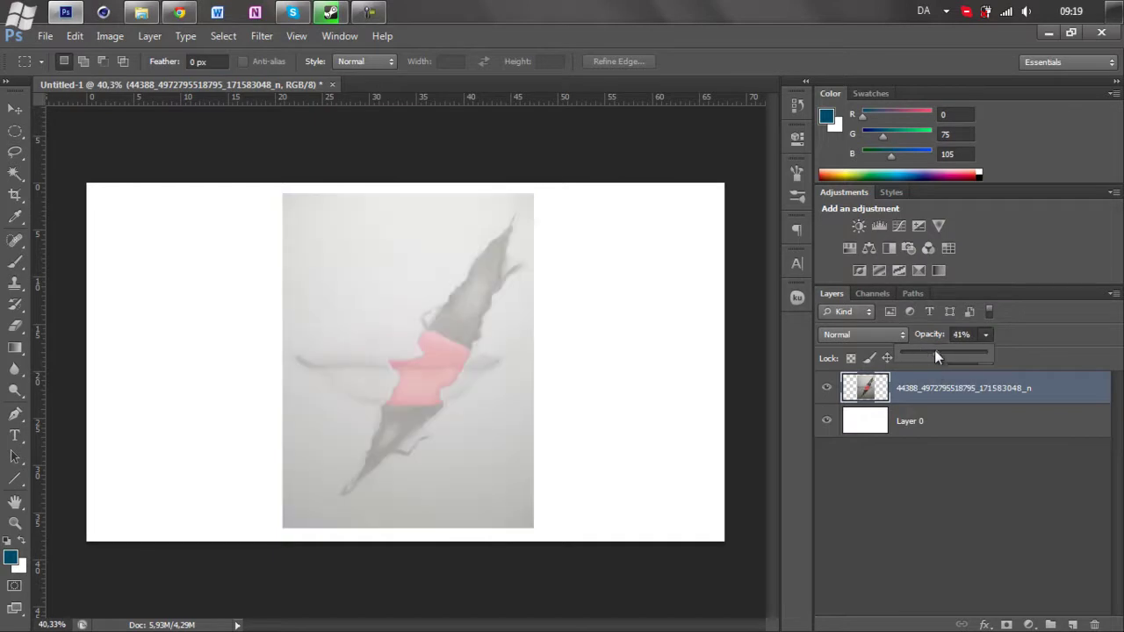
{"action": "left_click", "coordinate": [466, 326]}
Activate the Pen tool in Path mode, look over its tool variants and inspect the faded drawing
{"action": "scroll", "coordinate": [427, 257], "scroll_direction": "up", "scroll_amount": 2}
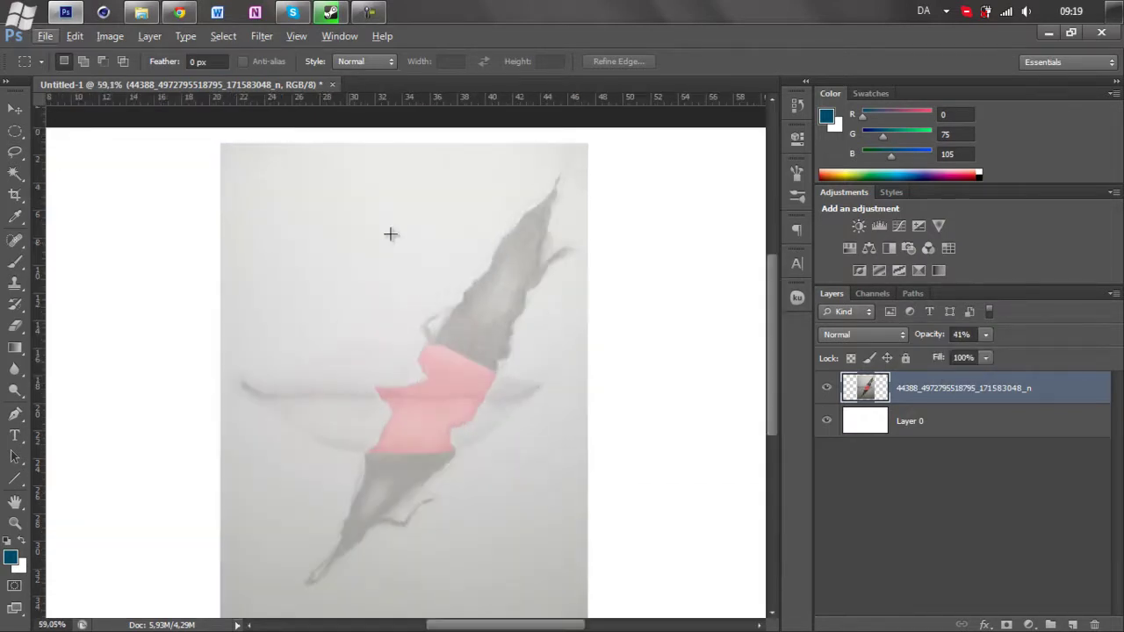
{"action": "left_click", "coordinate": [15, 415]}
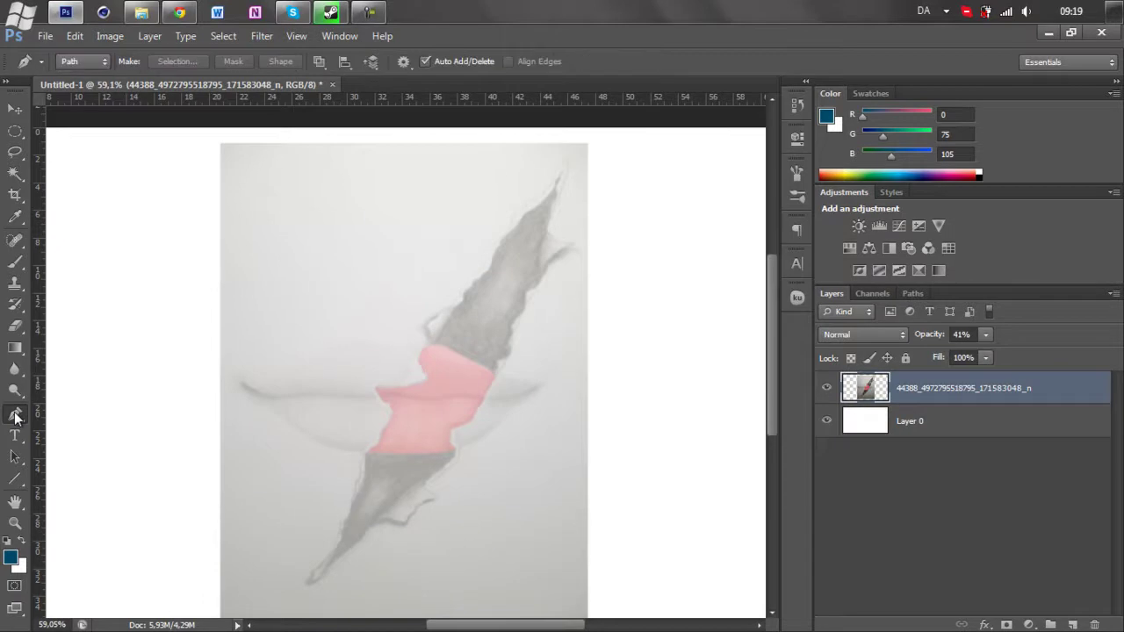
{"action": "right_click", "coordinate": [20, 422]}
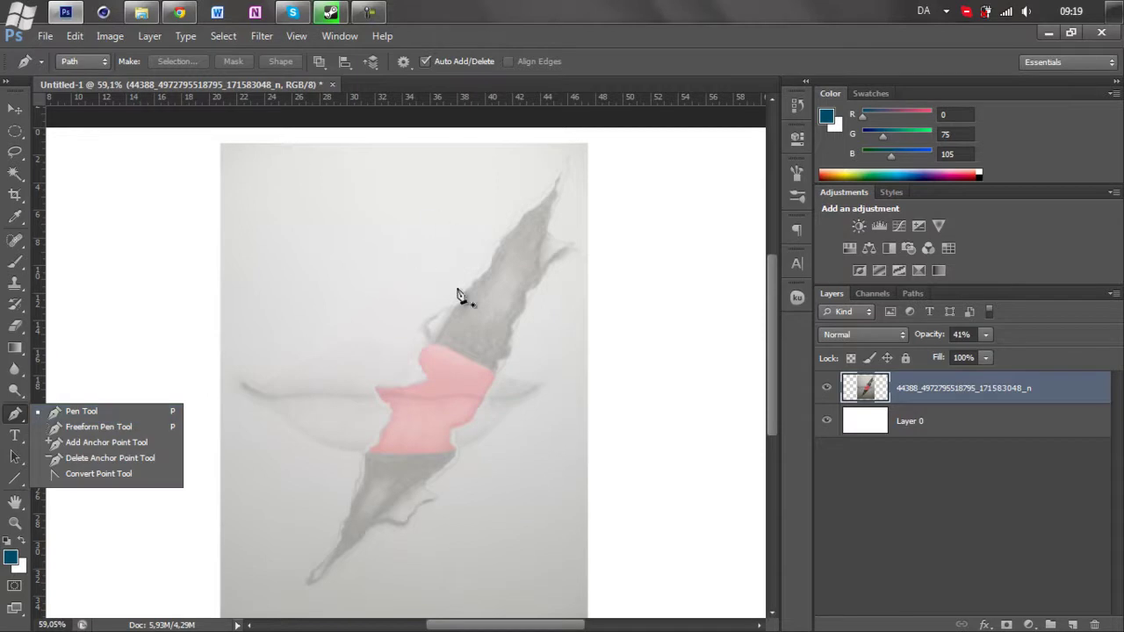
{"action": "left_click", "coordinate": [610, 394]}
{"action": "scroll", "coordinate": [456, 251], "scroll_direction": "down", "scroll_amount": 2}
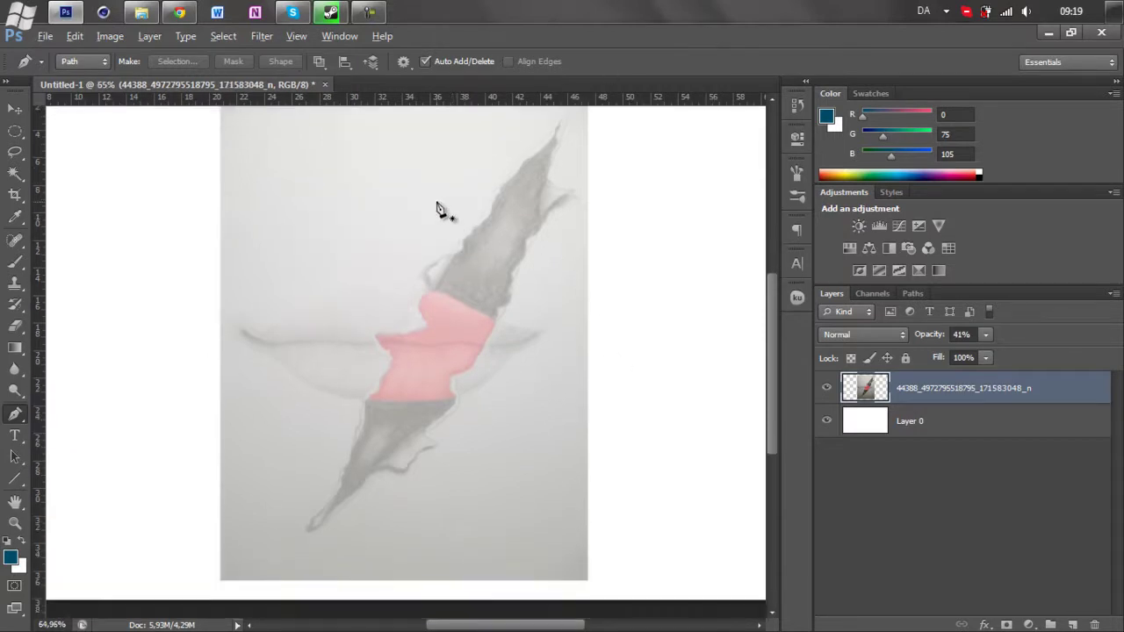
{"action": "scroll", "coordinate": [441, 211], "scroll_direction": "up", "scroll_amount": 1}
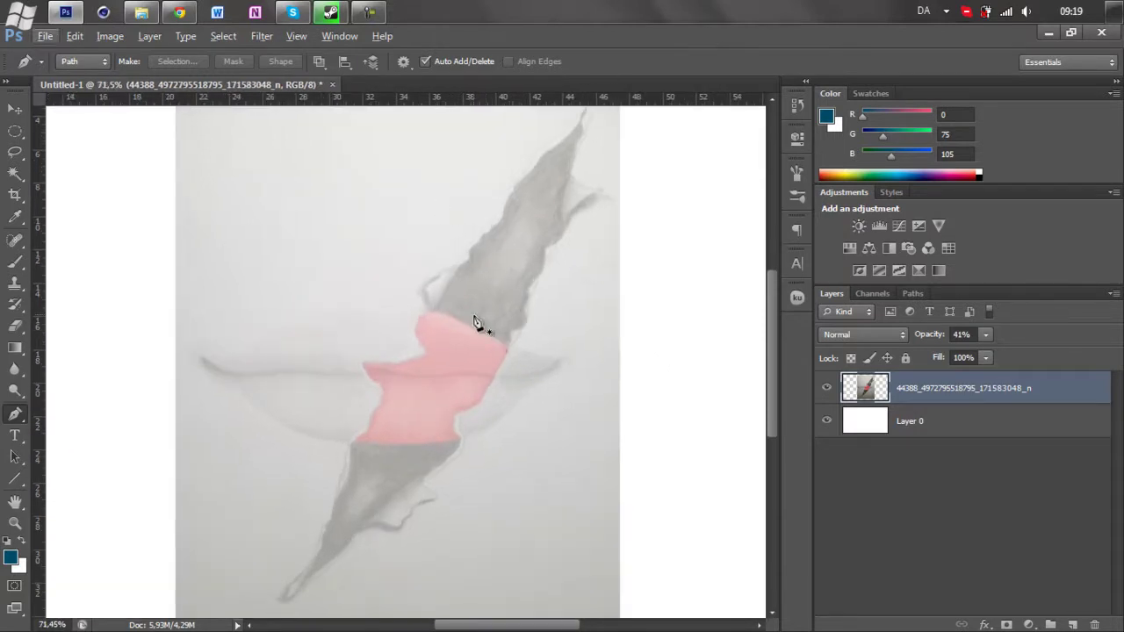
{"action": "scroll", "coordinate": [456, 257], "scroll_direction": "down", "scroll_amount": 1}
{"action": "scroll", "coordinate": [399, 241], "scroll_direction": "down", "scroll_amount": 3}
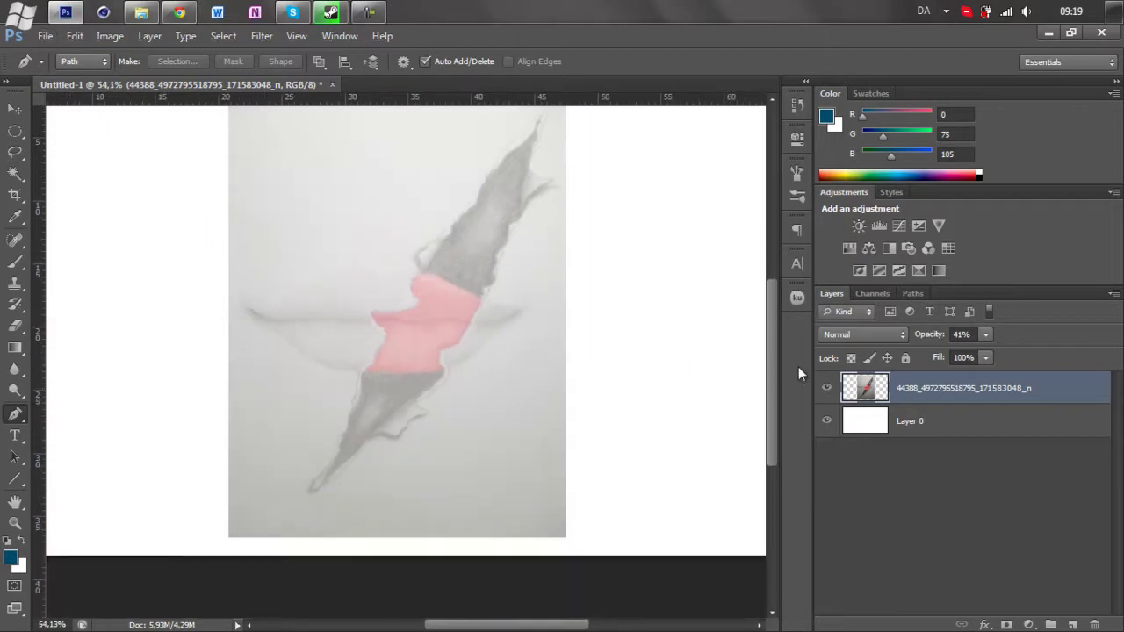
Hide the drawing's layer and add a new blank layer on top, using the default black and white colours
{"action": "left_click", "coordinate": [827, 388]}
{"action": "scroll", "coordinate": [381, 231], "scroll_direction": "down", "scroll_amount": 2}
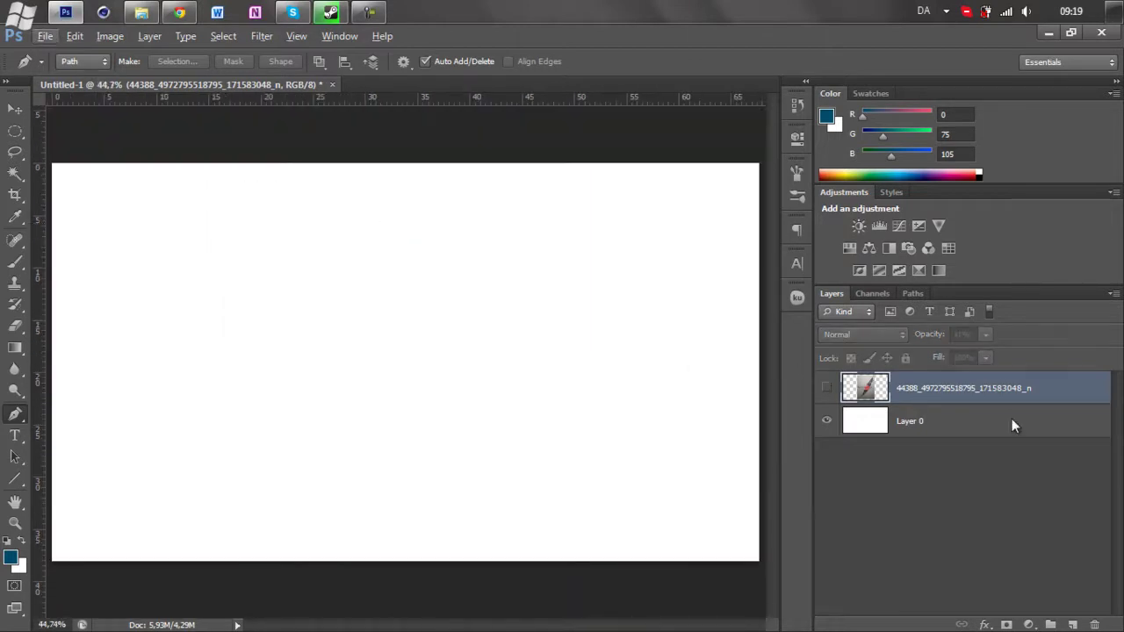
{"action": "left_click", "coordinate": [1027, 553]}
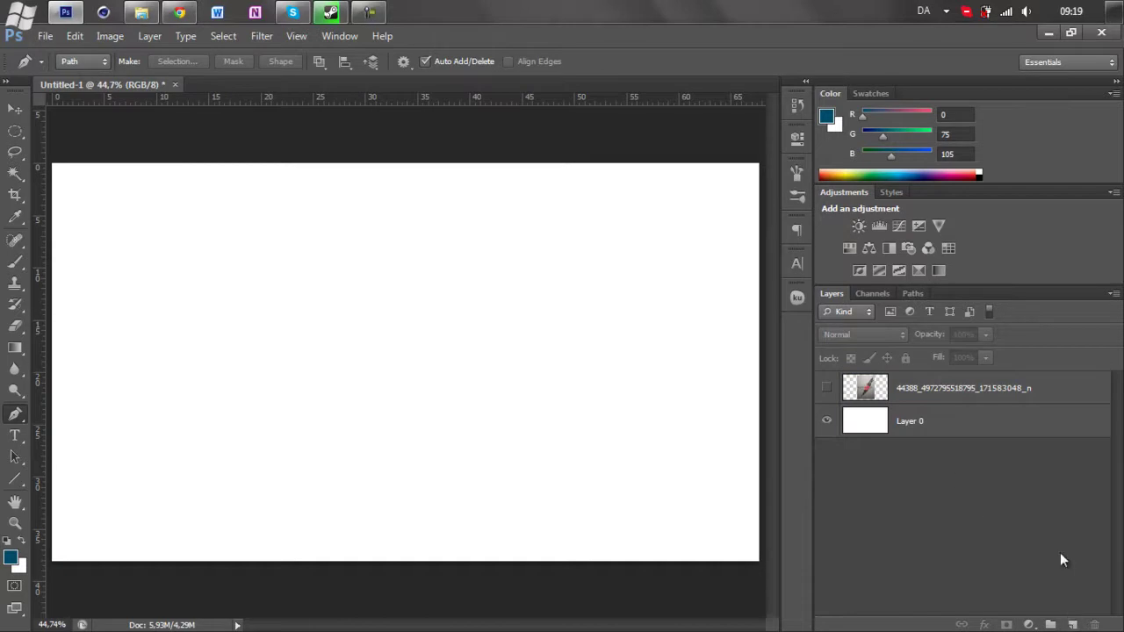
{"action": "left_click", "coordinate": [1069, 624]}
{"action": "left_click", "coordinate": [9, 546]}
Draw a closed two-point practice path with a nearly straight upper edge and a curved lower edge
{"action": "left_click", "coordinate": [162, 282]}
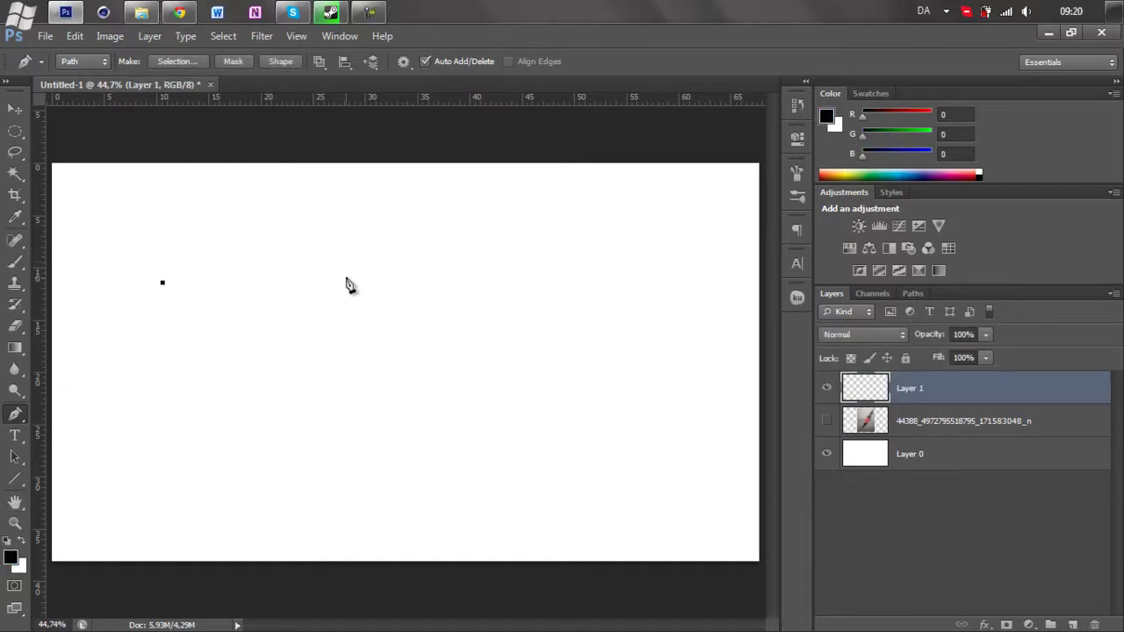
{"action": "scroll", "coordinate": [263, 285], "scroll_direction": "down", "scroll_amount": 1}
{"action": "scroll", "coordinate": [180, 294], "scroll_direction": "up", "scroll_amount": 2}
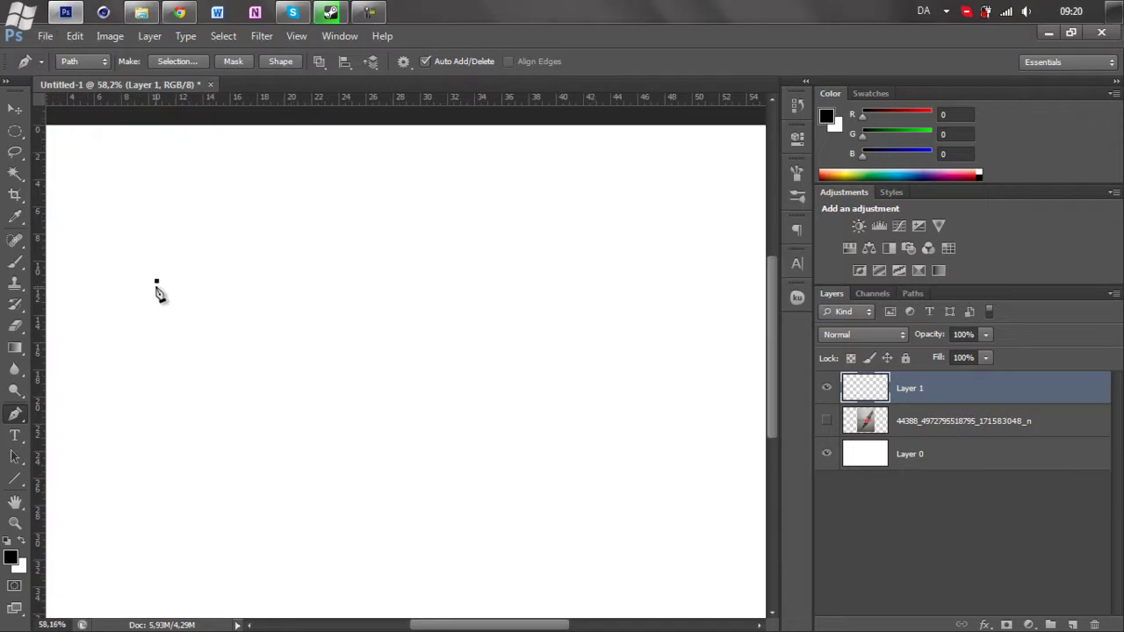
{"action": "scroll", "coordinate": [412, 298], "scroll_direction": "down", "scroll_amount": 1}
{"action": "left_click", "coordinate": [543, 277]}
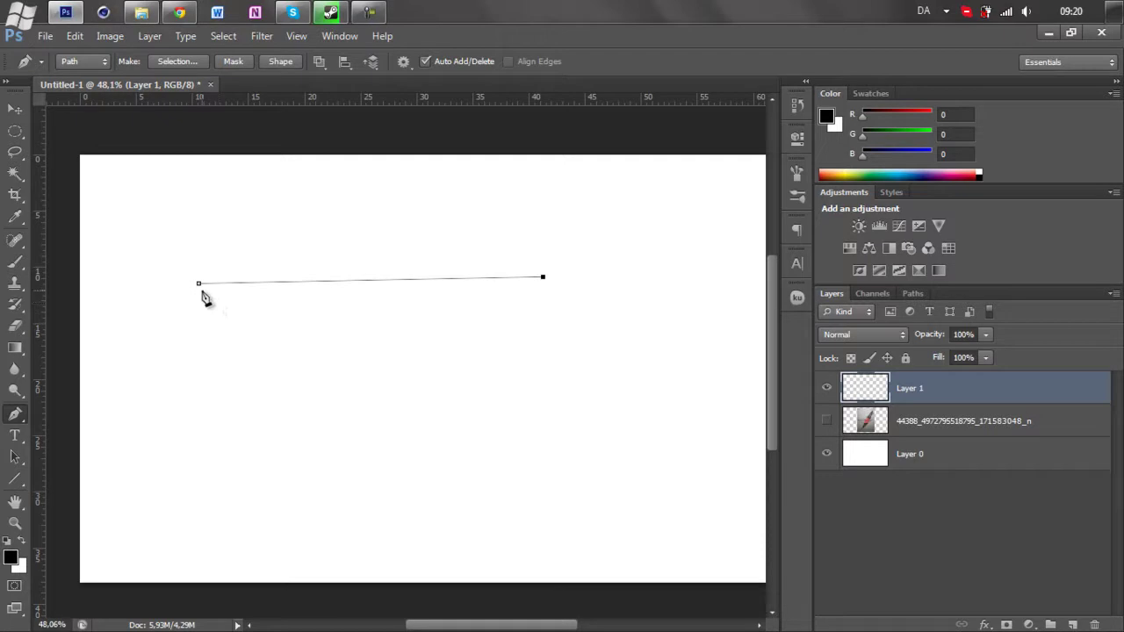
{"action": "left_click_drag", "start_coordinate": [198, 285], "coordinate": [123, 202]}
{"action": "scroll", "coordinate": [409, 243], "scroll_direction": "up", "scroll_amount": 2}
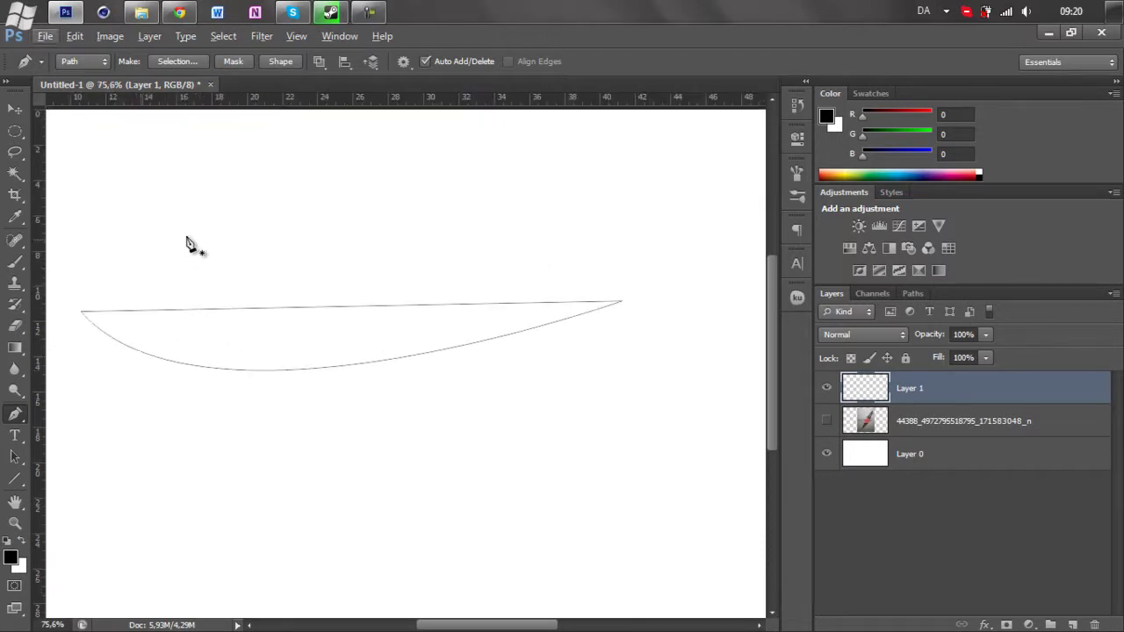
Convert the closed practice path into a selection and deselect it
{"action": "left_click", "coordinate": [912, 293]}
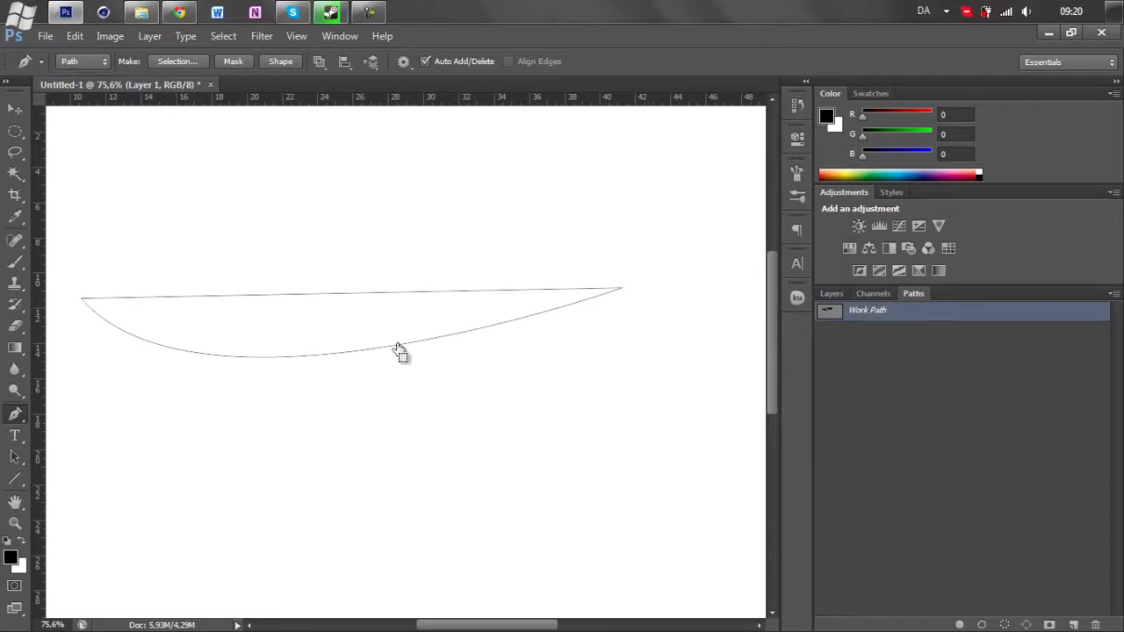
{"action": "key", "text": "ctrl+Return"}
{"action": "key", "text": "l"}
{"action": "key", "text": "ctrl+d"}
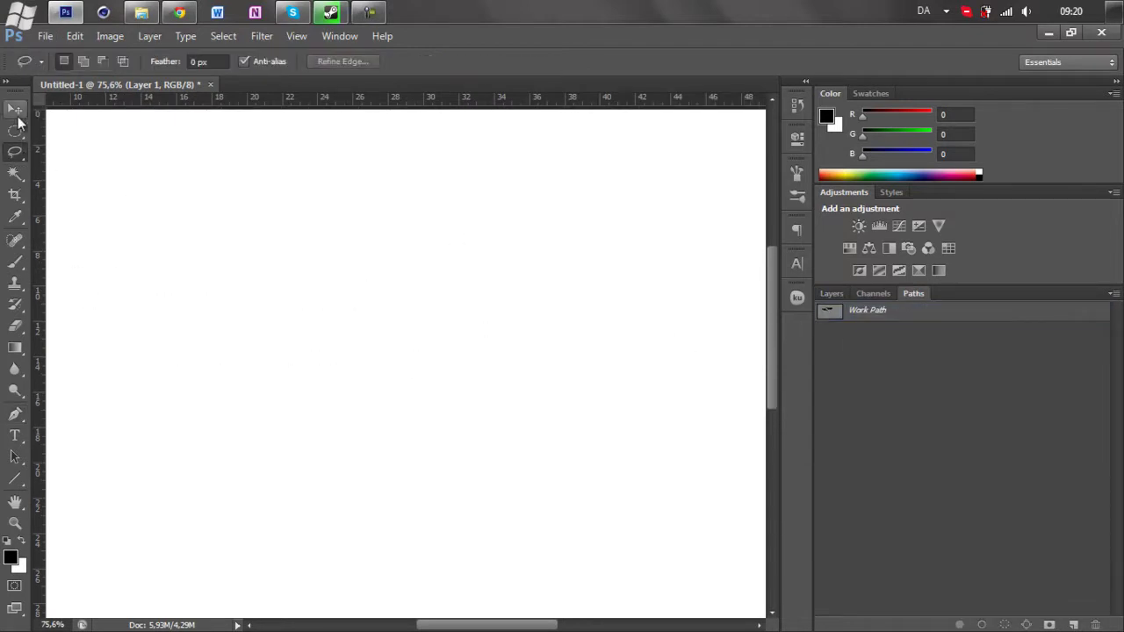
Sketch an open, hook-shaped practice path from many short straight Pen segments, then discard it
{"action": "left_click", "coordinate": [15, 414]}
{"action": "scroll", "coordinate": [279, 292], "scroll_direction": "down", "scroll_amount": 2}
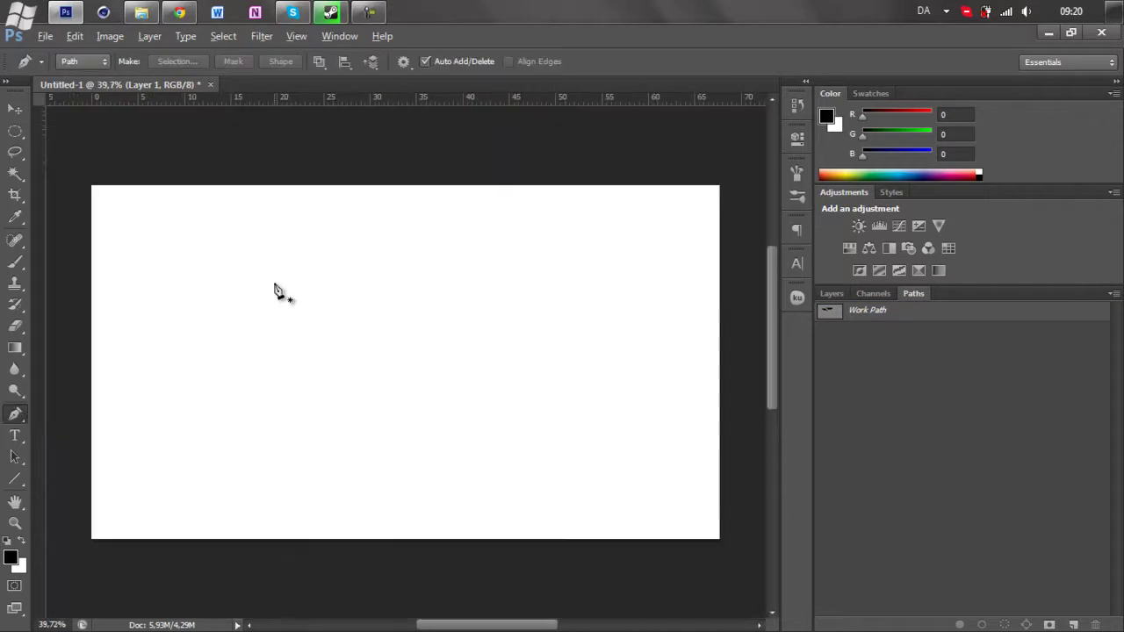
{"action": "left_click", "coordinate": [138, 246]}
{"action": "left_click", "coordinate": [181, 232]}
{"action": "left_click", "coordinate": [219, 229]}
{"action": "left_click", "coordinate": [247, 240]}
{"action": "left_click", "coordinate": [255, 255]}
{"action": "left_click", "coordinate": [258, 295]}
{"action": "left_click", "coordinate": [254, 302]}
{"action": "left_click", "coordinate": [220, 322]}
{"action": "left_click", "coordinate": [177, 323]}
{"action": "left_click", "coordinate": [167, 289]}
{"action": "left_click", "coordinate": [156, 324]}
{"action": "left_click", "coordinate": [202, 336]}
{"action": "left_click", "coordinate": [268, 340]}
{"action": "left_click", "coordinate": [291, 311]}
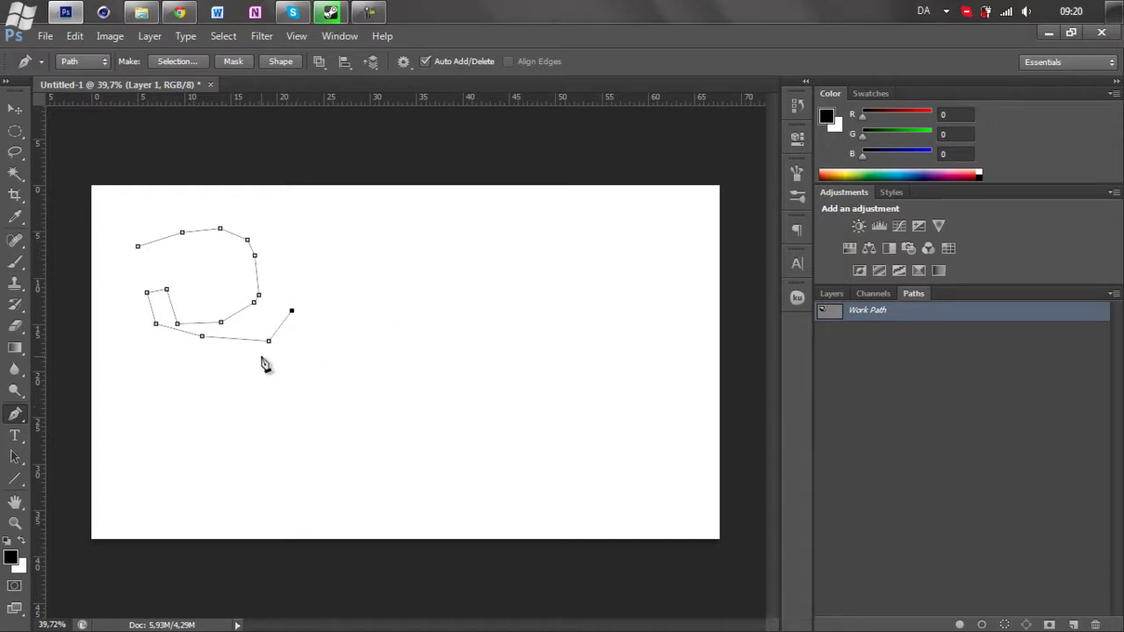
{"action": "key", "text": "Escape"}
{"action": "key", "text": "Escape"}
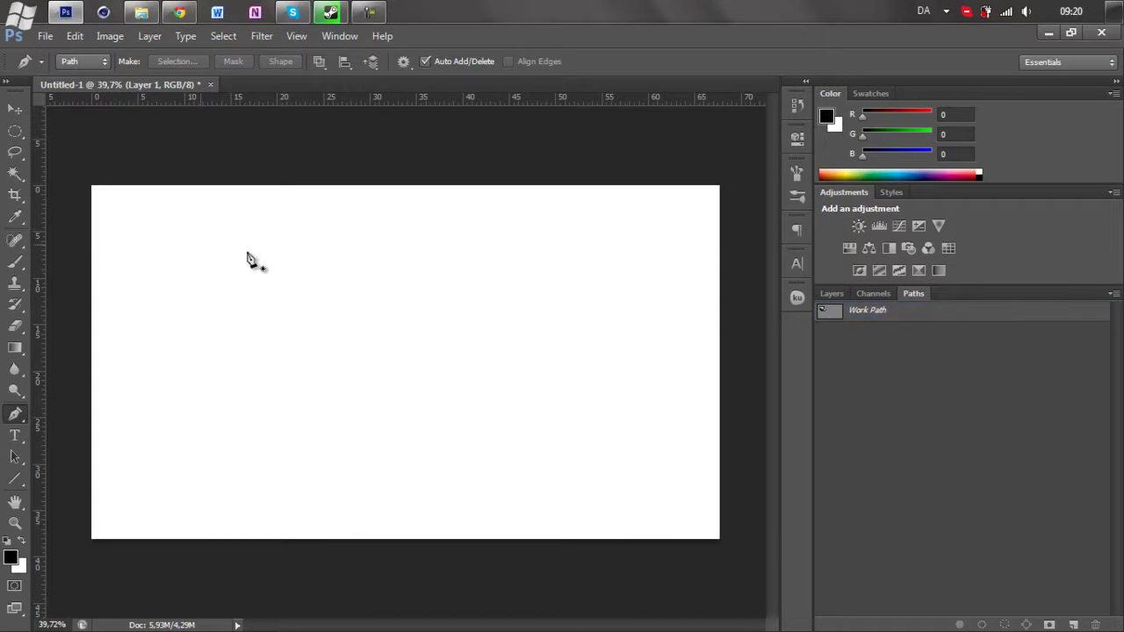
Place four corner anchor points near the canvas centre as a practice path, then discard it
{"action": "left_click", "coordinate": [306, 279]}
{"action": "left_click", "coordinate": [403, 315]}
{"action": "left_click", "coordinate": [366, 411]}
{"action": "left_click", "coordinate": [272, 384]}
{"action": "key", "text": "Escape"}
{"action": "key", "text": "Escape"}
Draw a two-point practice path that arches upward by pulling out the second anchor's direction handles, then delete it
{"action": "left_click", "coordinate": [189, 267]}
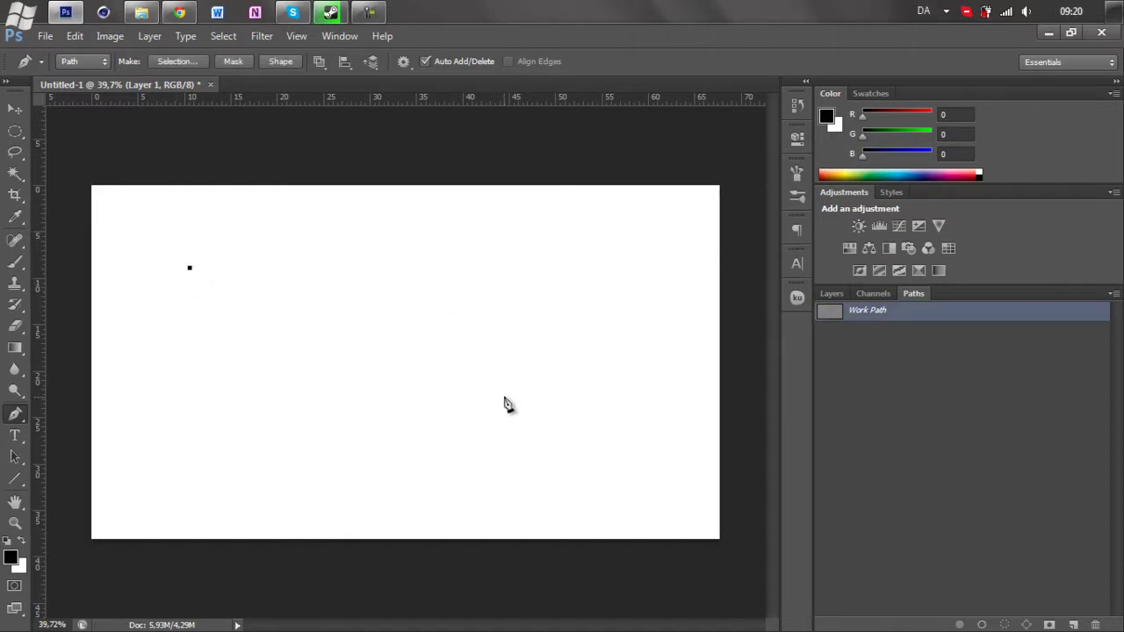
{"action": "left_click", "coordinate": [532, 327]}
{"action": "left_click_drag", "start_coordinate": [532, 327], "coordinate": [678, 456]}
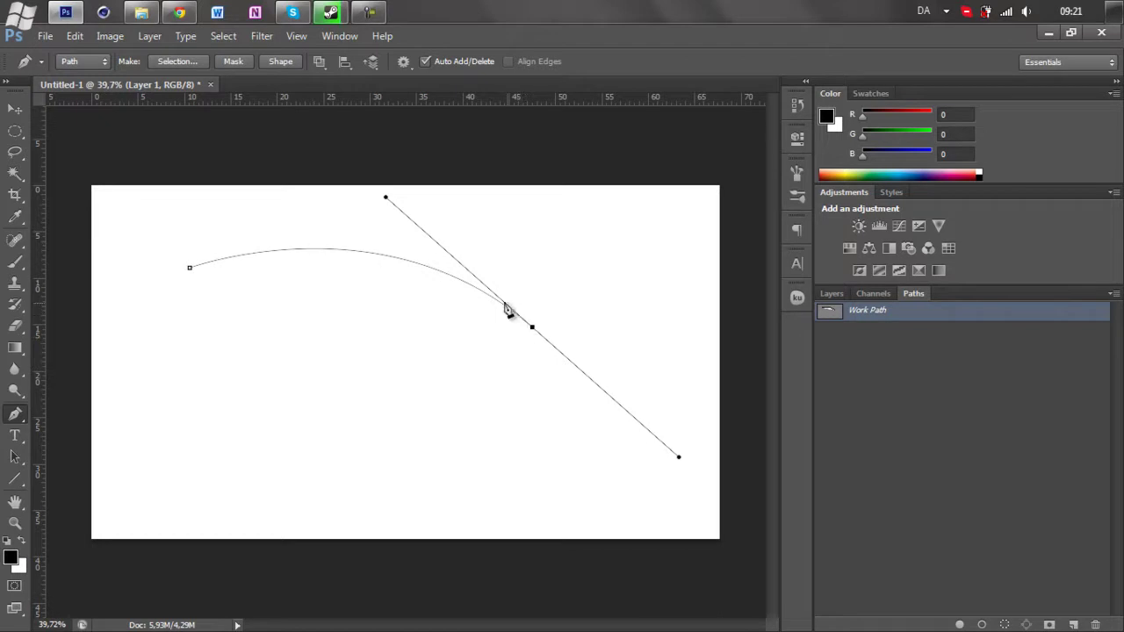
{"action": "key", "text": "Delete"}
Draw an upward-arching two-point path across the canvas, extending the end anchor's handles diagonally down toward the lower-right canvas corner
{"action": "left_click", "coordinate": [206, 262]}
{"action": "left_click_drag", "start_coordinate": [489, 341], "coordinate": [618, 486]}
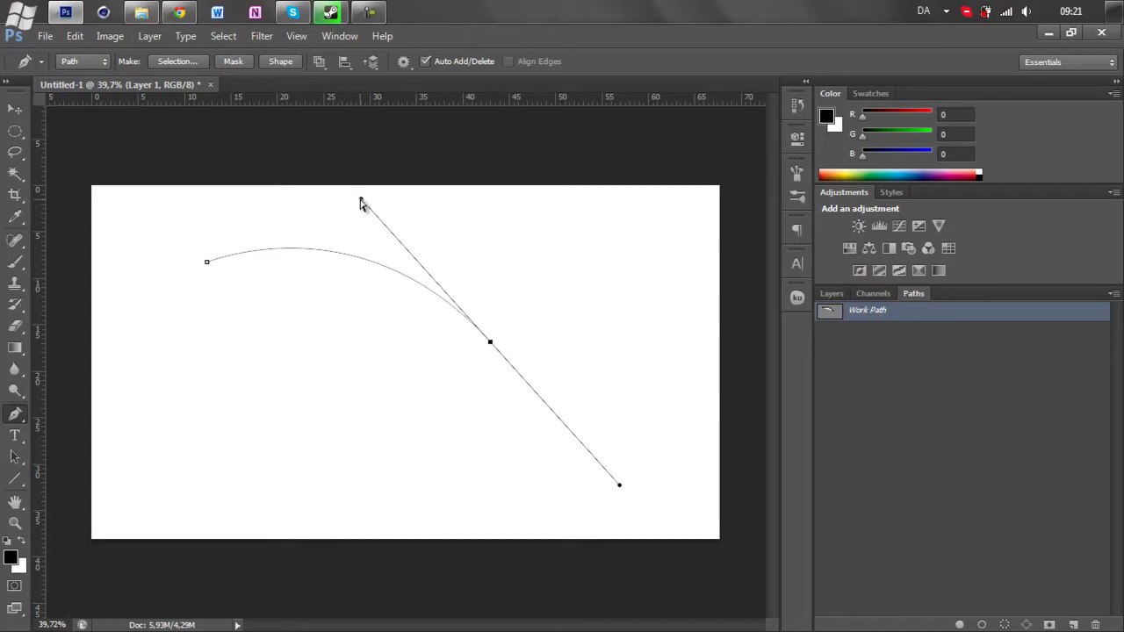
Fine-tune the arch's end-anchor handle, try third anchors below the arch with the outgoing handle kept, and undo them
{"action": "mouse_move", "coordinate": [360, 202]}
{"action": "left_mouse_down"}
{"action": "mouse_move", "coordinate": [409, 233]}
{"action": "mouse_move", "coordinate": [418, 217]}
{"action": "mouse_move", "coordinate": [372, 204]}
{"action": "mouse_move", "coordinate": [326, 211]}
{"action": "mouse_move", "coordinate": [358, 212]}
{"action": "left_mouse_up"}
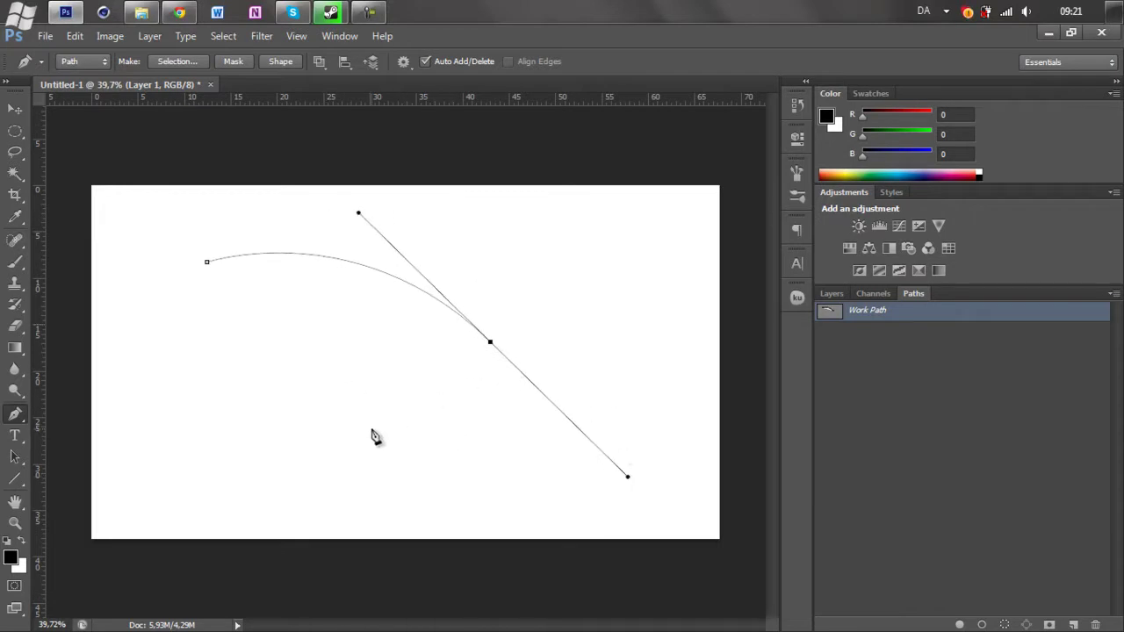
{"action": "left_click", "coordinate": [325, 427]}
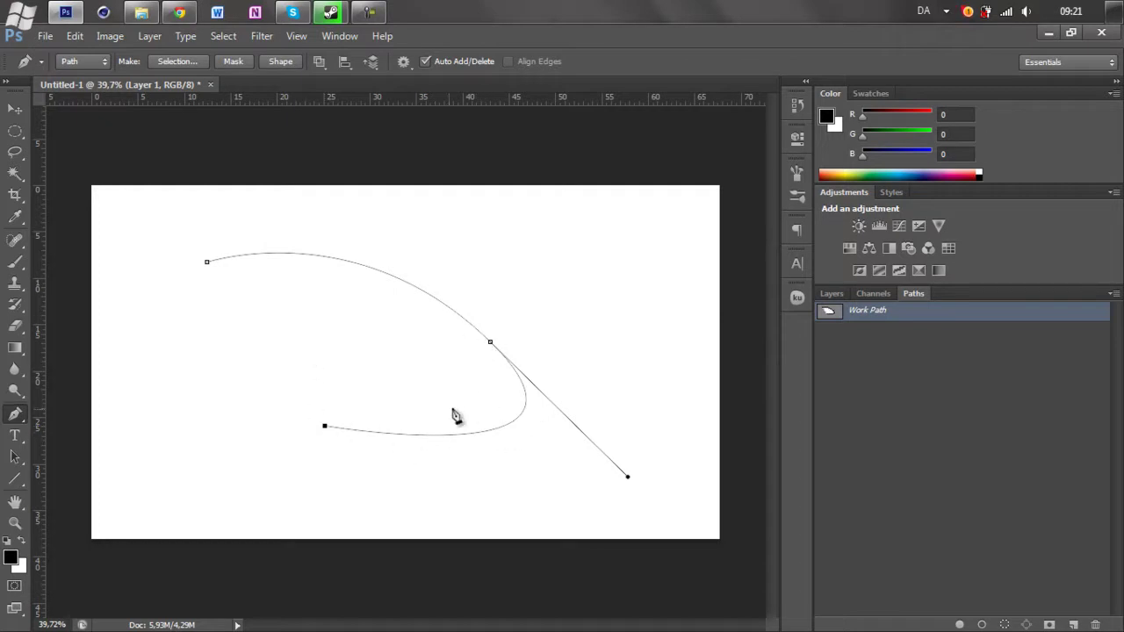
{"action": "key", "text": "ctrl+z"}
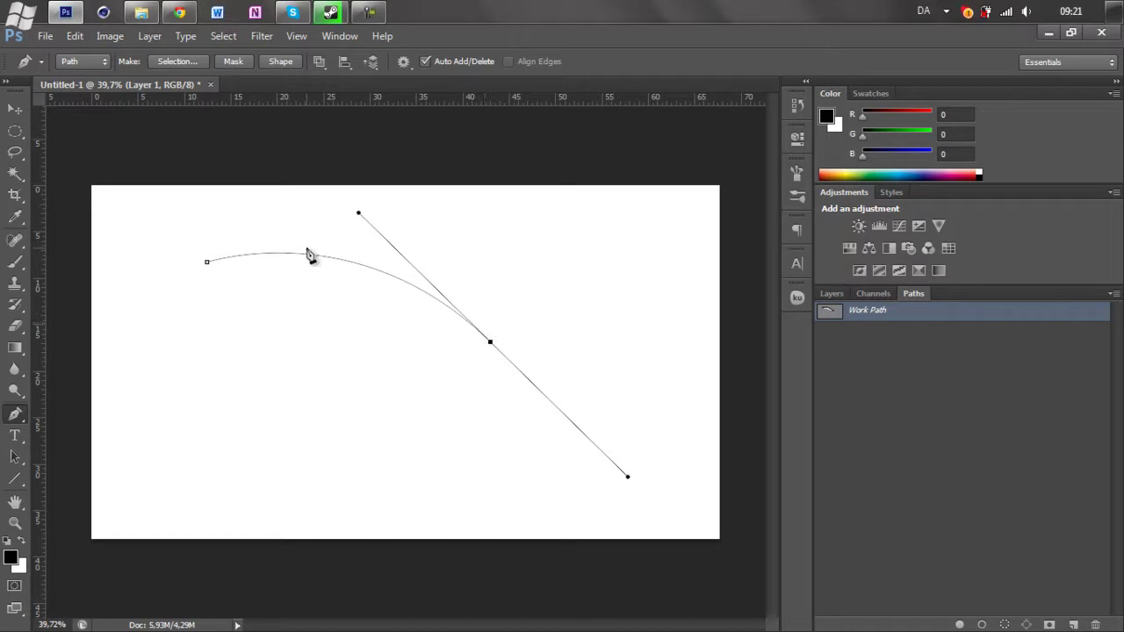
{"action": "left_click", "coordinate": [340, 425]}
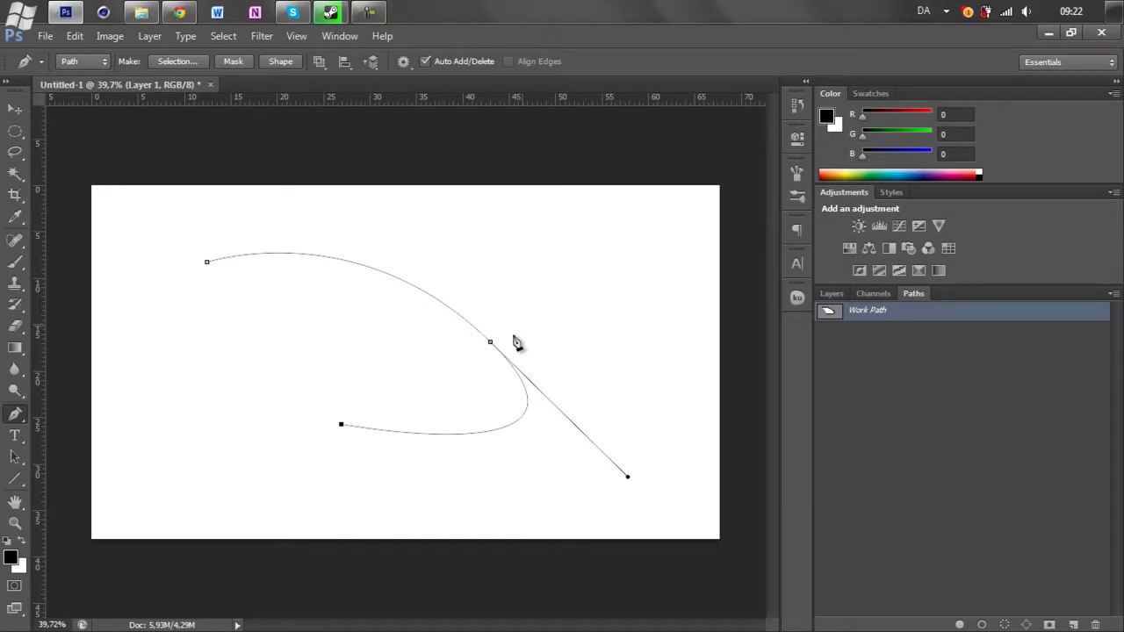
{"action": "scroll", "coordinate": [493, 341], "scroll_direction": "up", "scroll_amount": 8}
{"action": "scroll", "coordinate": [493, 345], "scroll_direction": "up", "scroll_amount": 3}
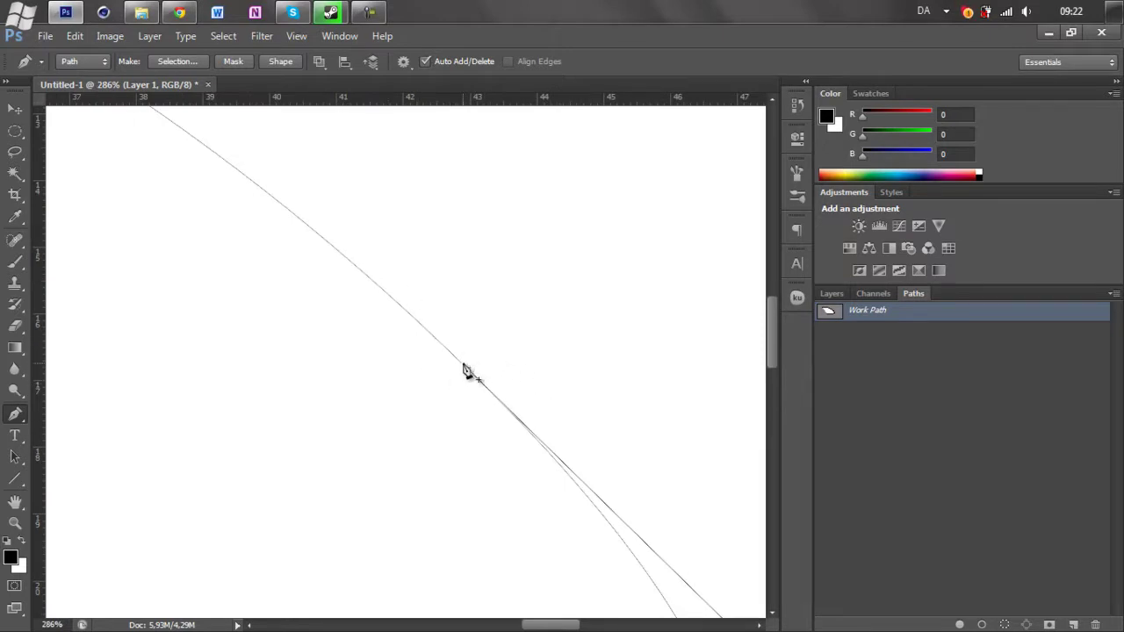
{"action": "scroll", "coordinate": [484, 388], "scroll_direction": "down", "scroll_amount": 5}
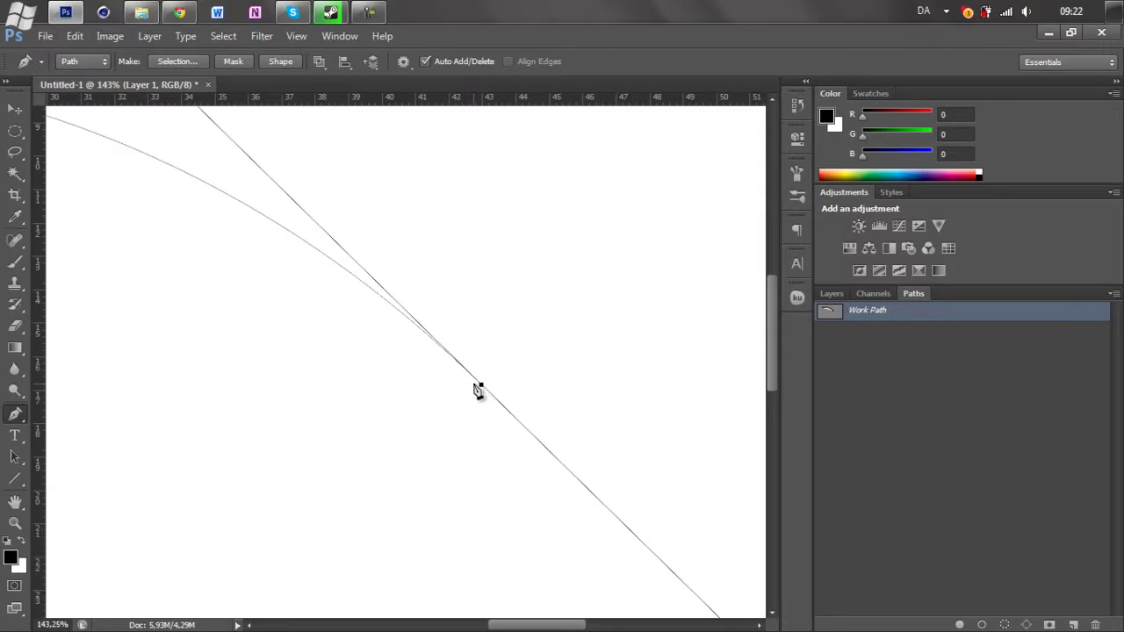
Remove the end anchor's outgoing handle and add a third anchor below the arch, pulling its handles out to form a sharp-cornered return curve
{"action": "scroll", "coordinate": [484, 393], "scroll_direction": "down", "scroll_amount": 2}
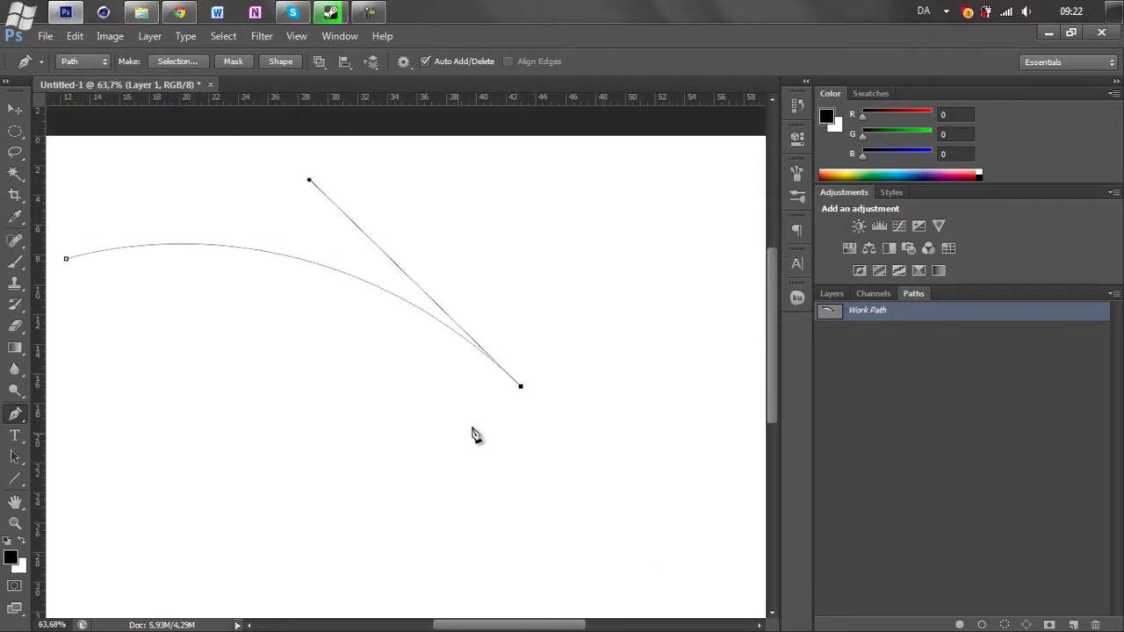
{"action": "left_click_drag", "start_coordinate": [379, 507], "coordinate": [211, 469]}
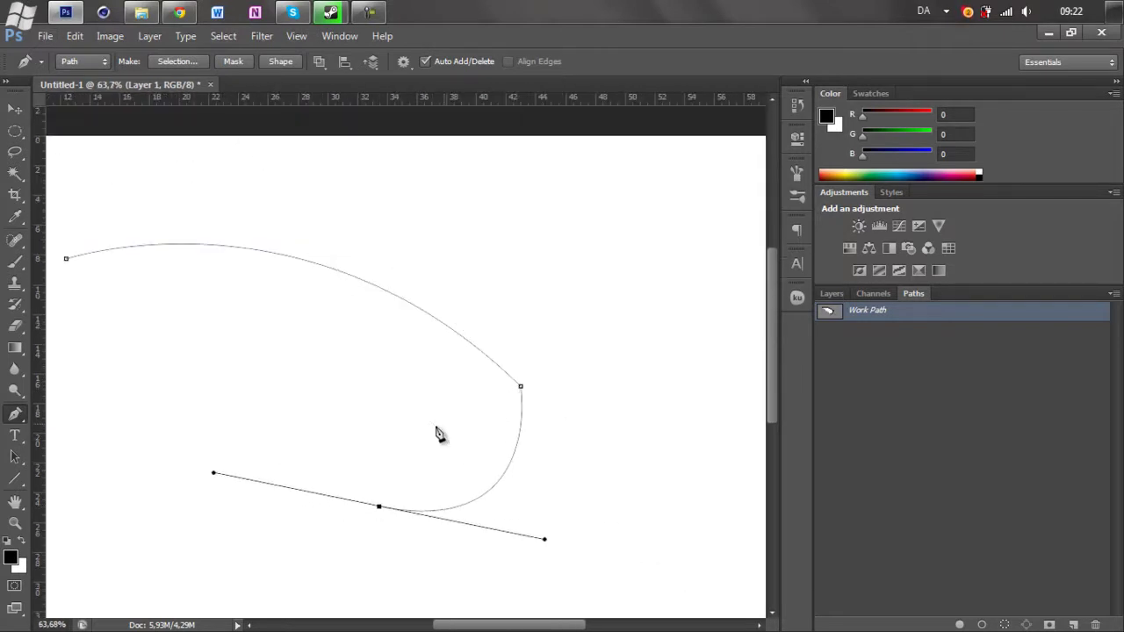
{"action": "scroll", "coordinate": [542, 394], "scroll_direction": "up", "scroll_amount": 7}
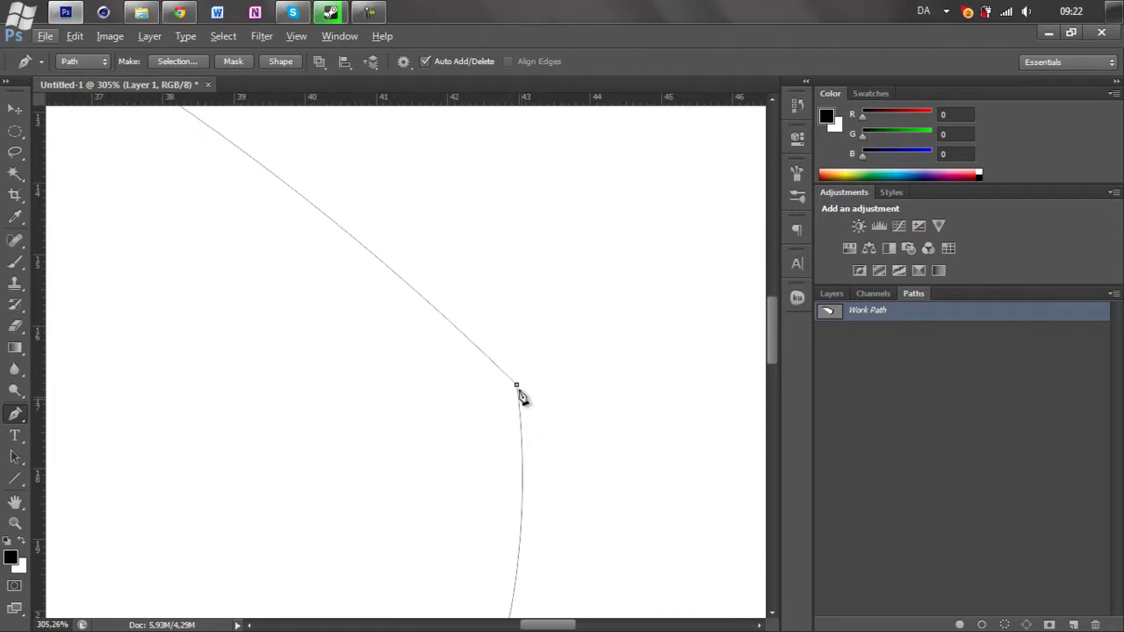
{"action": "scroll", "coordinate": [517, 364], "scroll_direction": "down", "scroll_amount": 8}
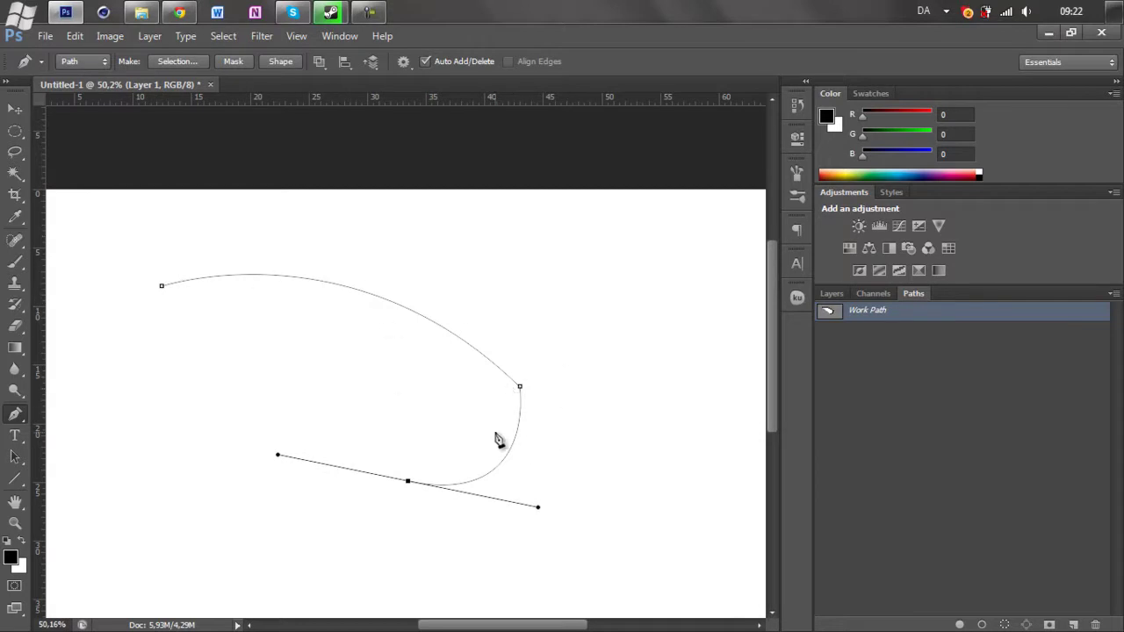
Set up a round brush with a size of 5 px and 100% hardness, and return to the Pen tool
{"action": "left_click", "coordinate": [15, 262]}
{"action": "left_click", "coordinate": [82, 61]}
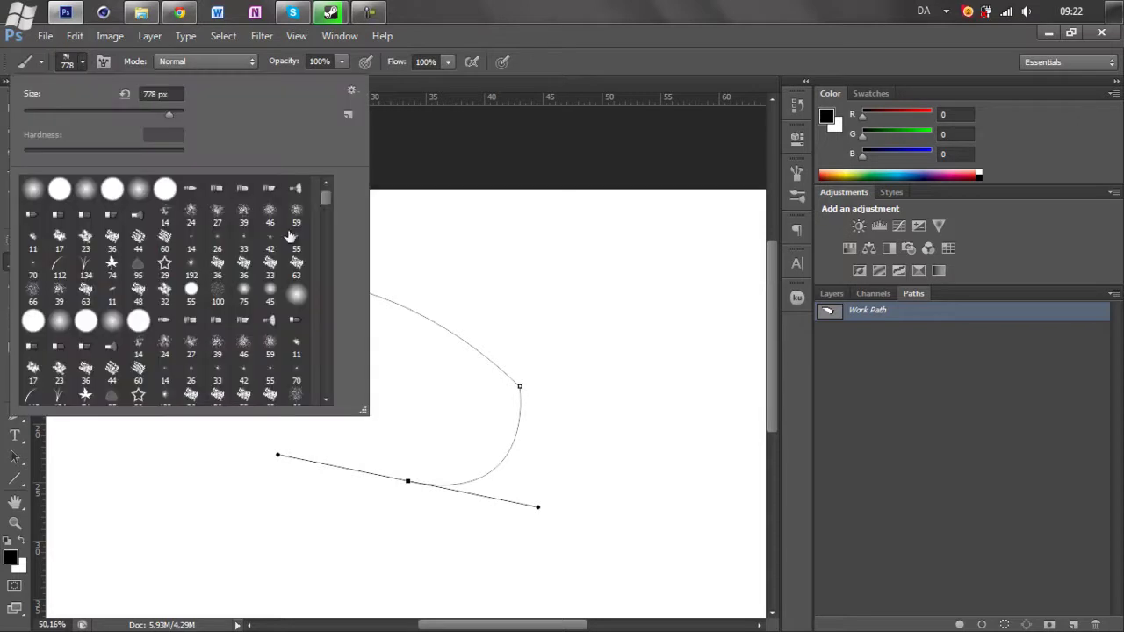
{"action": "left_click", "coordinate": [138, 189]}
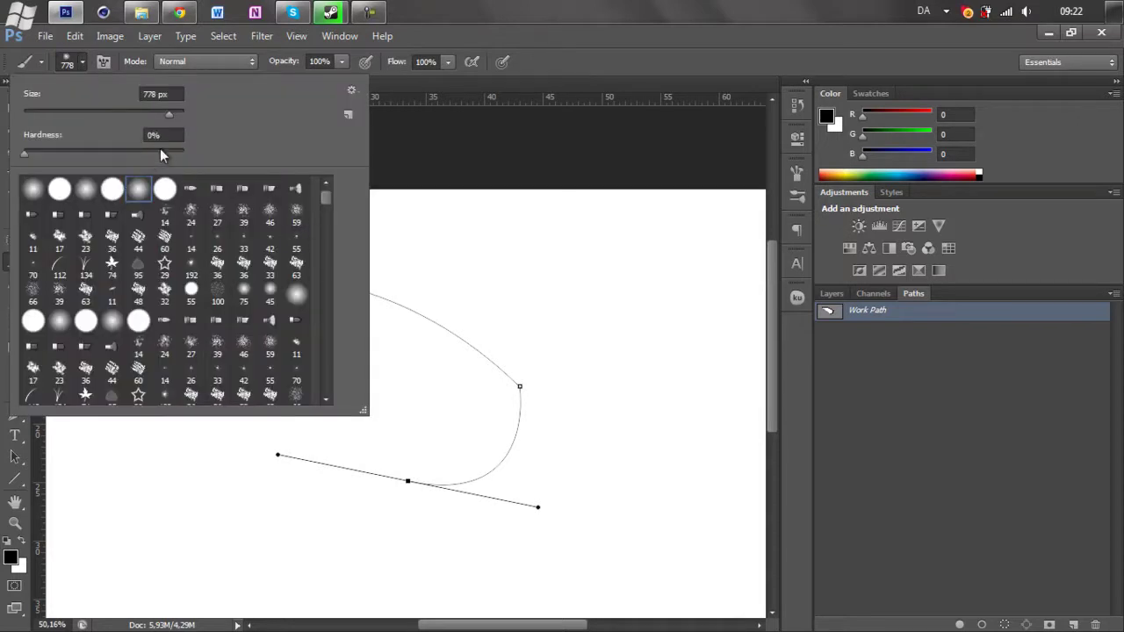
{"action": "left_click", "coordinate": [158, 94]}
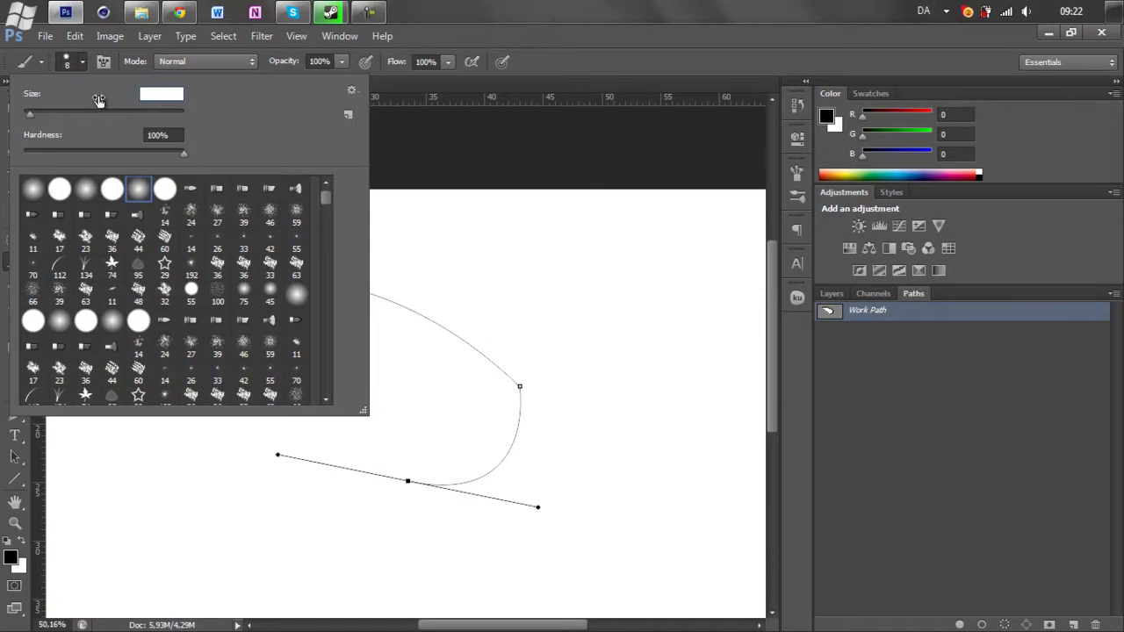
{"action": "type", "text": "5"}
{"action": "key", "text": "Return"}
{"action": "right_click", "coordinate": [211, 284]}
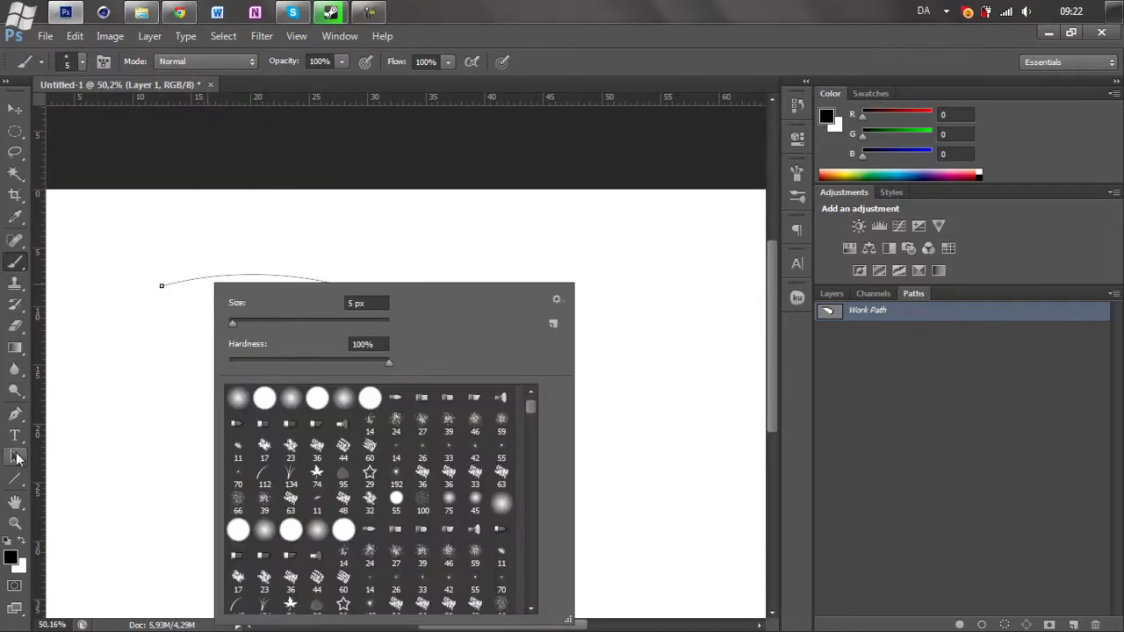
{"action": "left_click", "coordinate": [15, 436]}
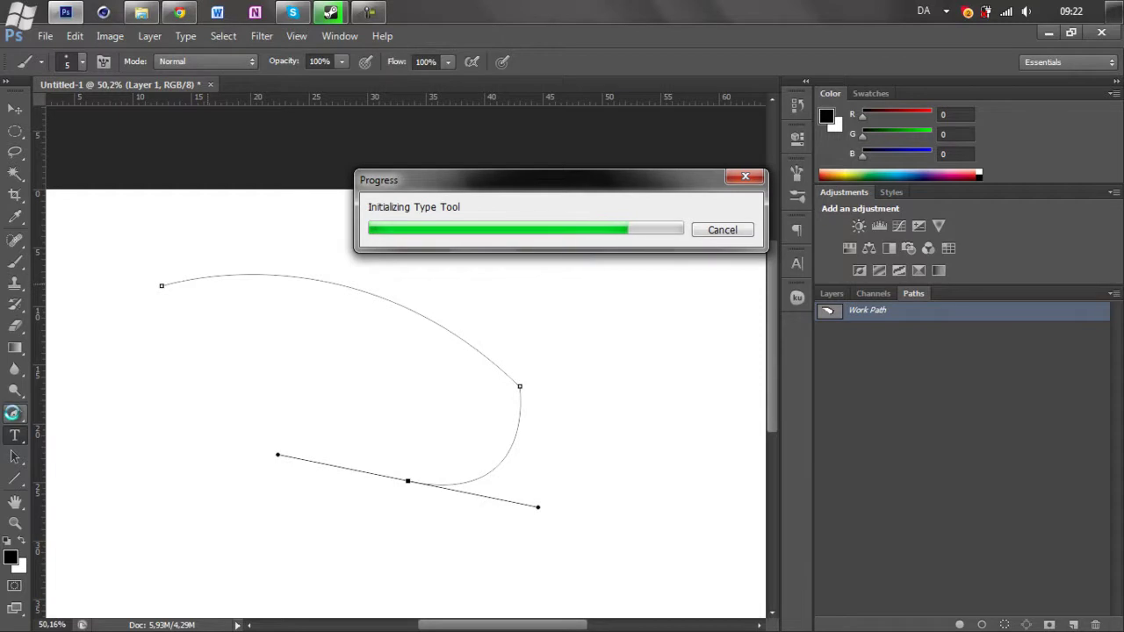
{"action": "left_click", "coordinate": [14, 412]}
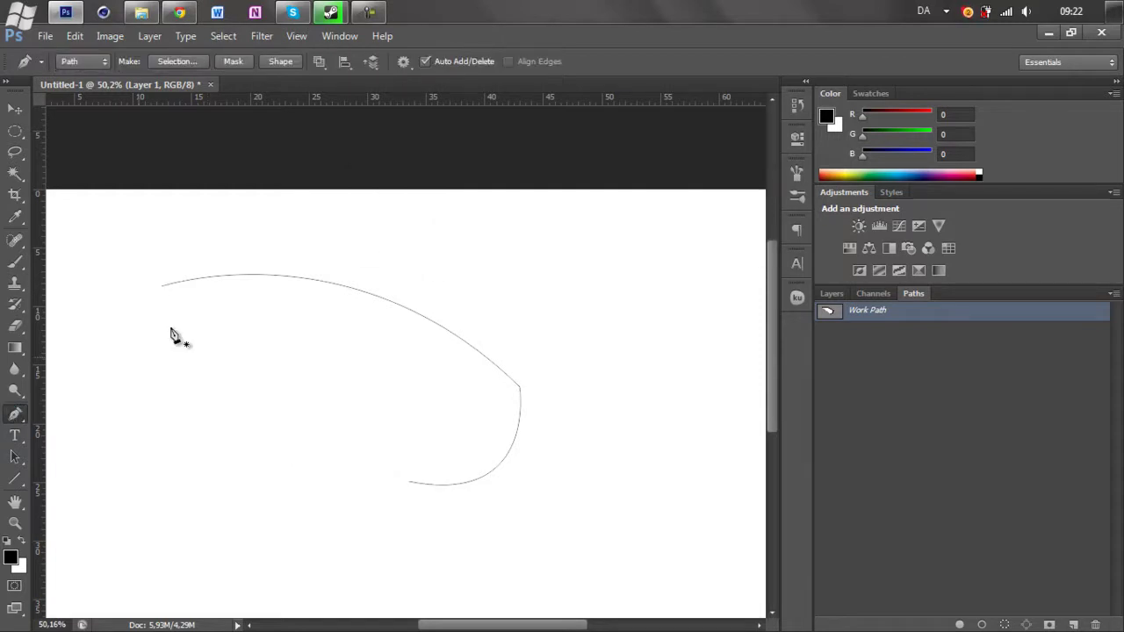
Stroke the hooked work path with the brush and inspect the line at the sharp corner
{"action": "right_click", "coordinate": [224, 277]}
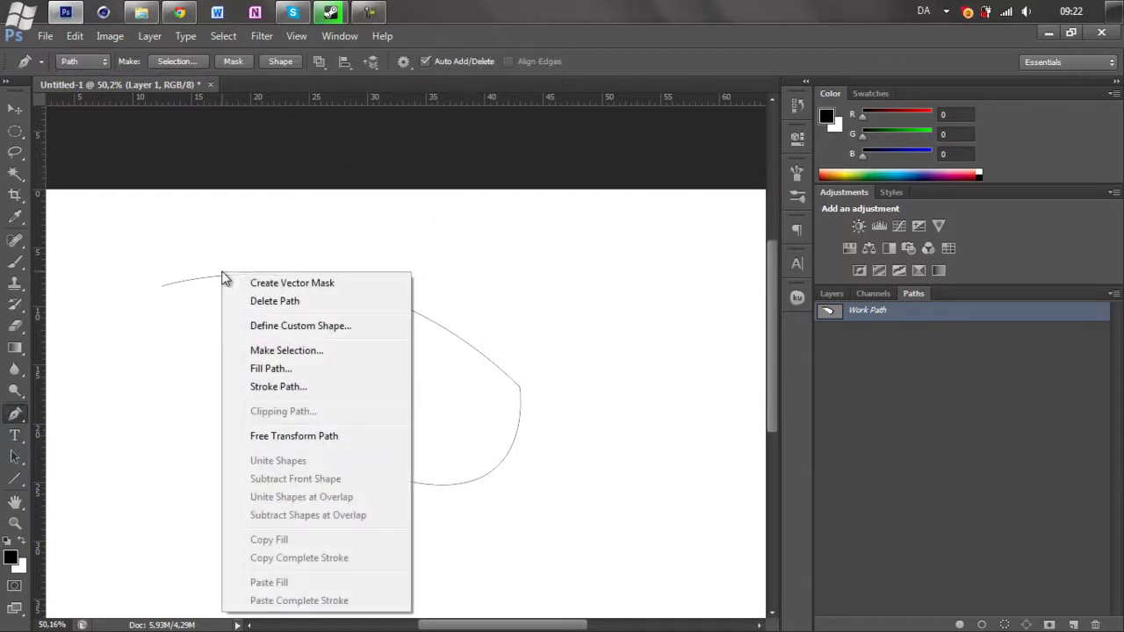
{"action": "left_click", "coordinate": [313, 387]}
{"action": "key", "text": "Return"}
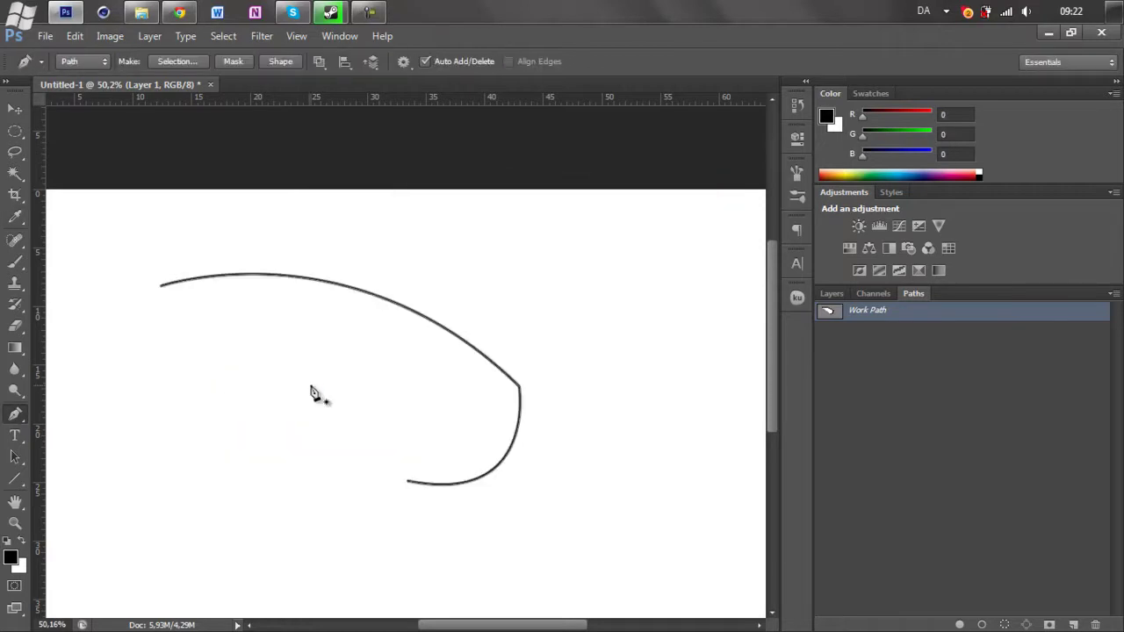
{"action": "scroll", "coordinate": [531, 394], "scroll_direction": "up", "scroll_amount": 3}
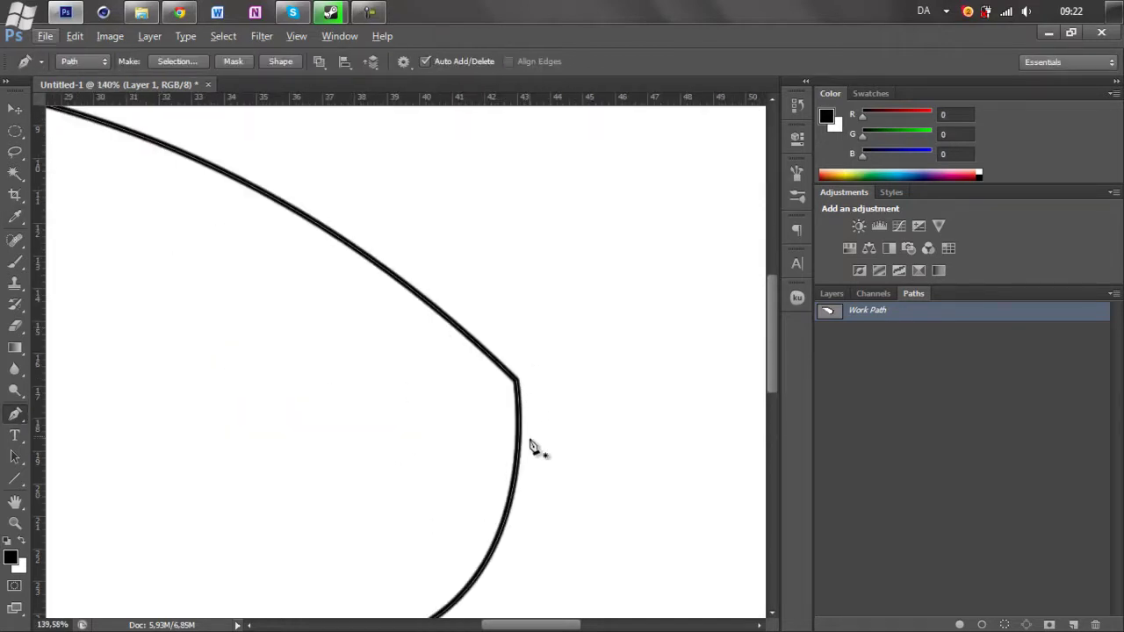
{"action": "scroll", "coordinate": [557, 456], "scroll_direction": "down", "scroll_amount": 3}
Close the Pictures folder window and undo the brush stroke along the path
{"action": "key", "text": "alt+Tab"}
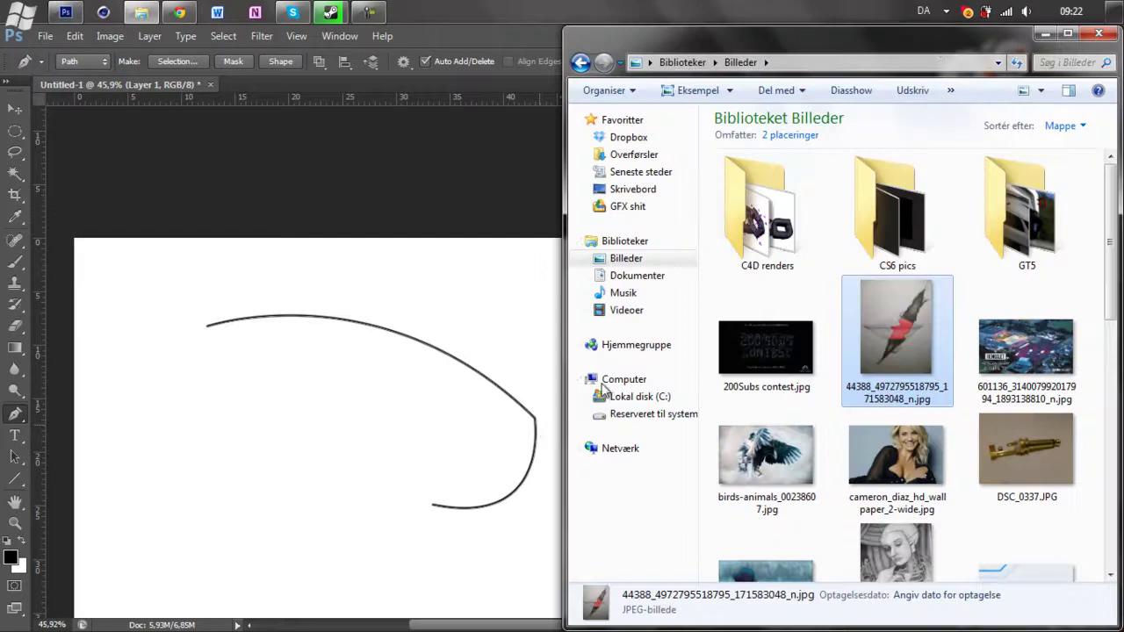
{"action": "left_click", "coordinate": [1098, 32]}
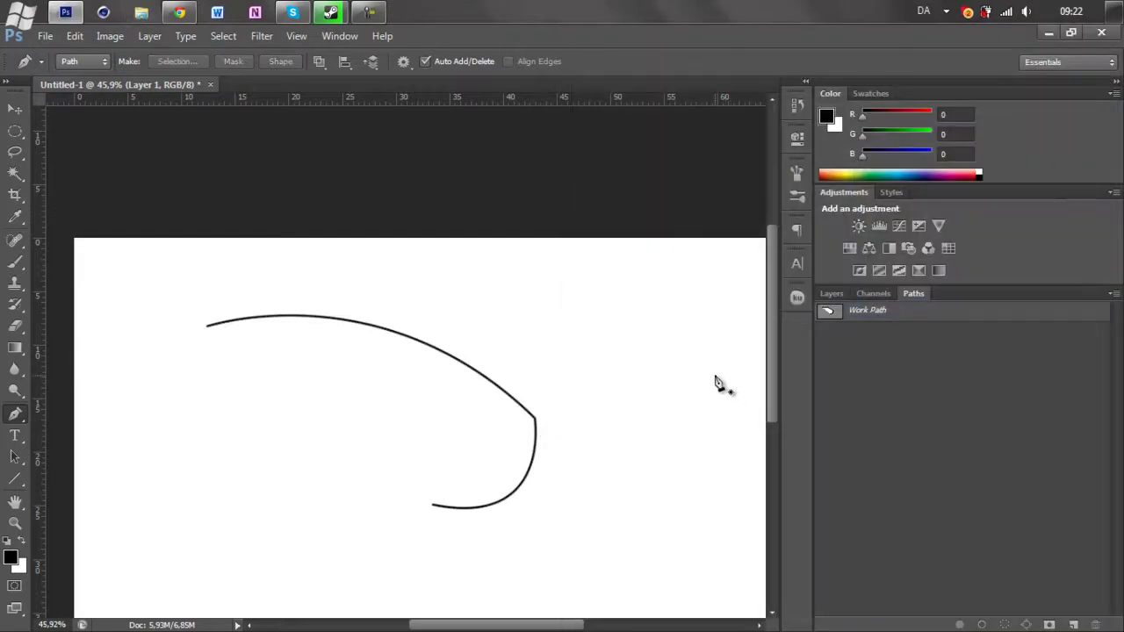
{"action": "key", "text": "ctrl+z"}
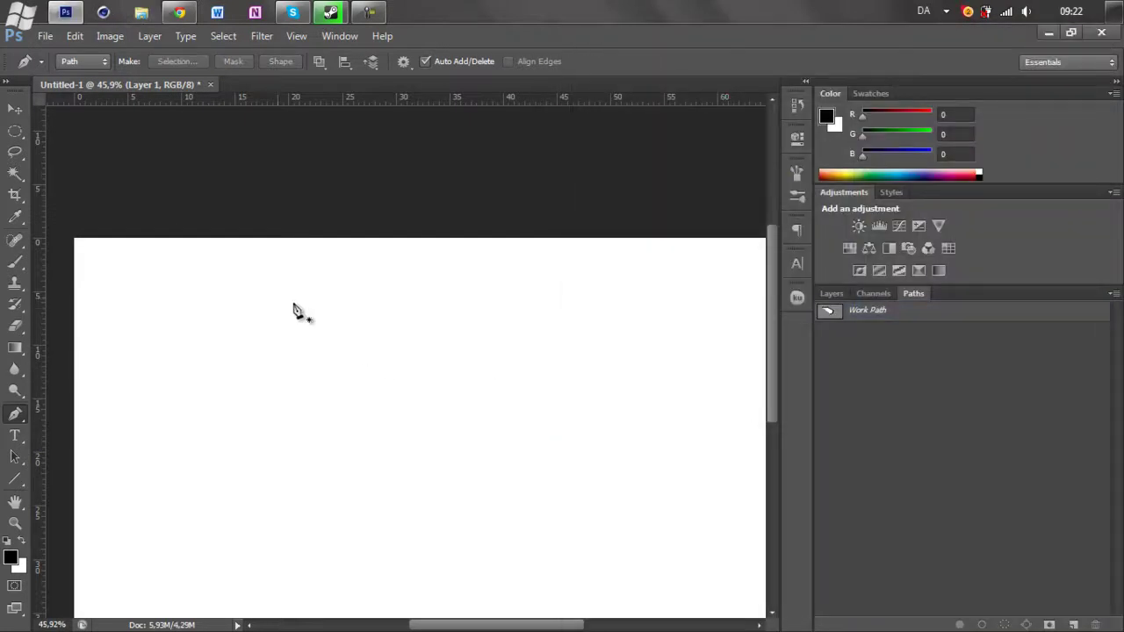
Draw a new two-point arch from the upper-left canvas area to its centre, extending the end anchor's handles steeply downward
{"action": "left_click", "coordinate": [204, 283]}
{"action": "left_click_drag", "start_coordinate": [494, 448], "coordinate": [534, 597]}
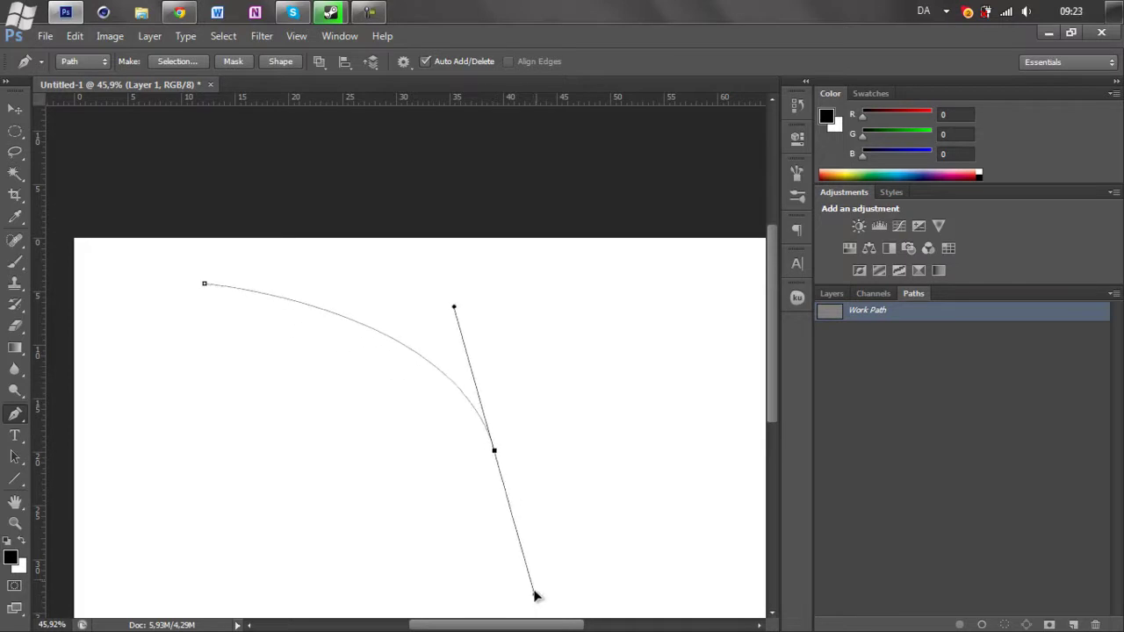
{"action": "scroll", "coordinate": [542, 442], "scroll_direction": "down", "scroll_amount": 1}
Try third anchors at several places around the arch with the outgoing handle kept, undoing each attempt
{"action": "left_click", "coordinate": [314, 463]}
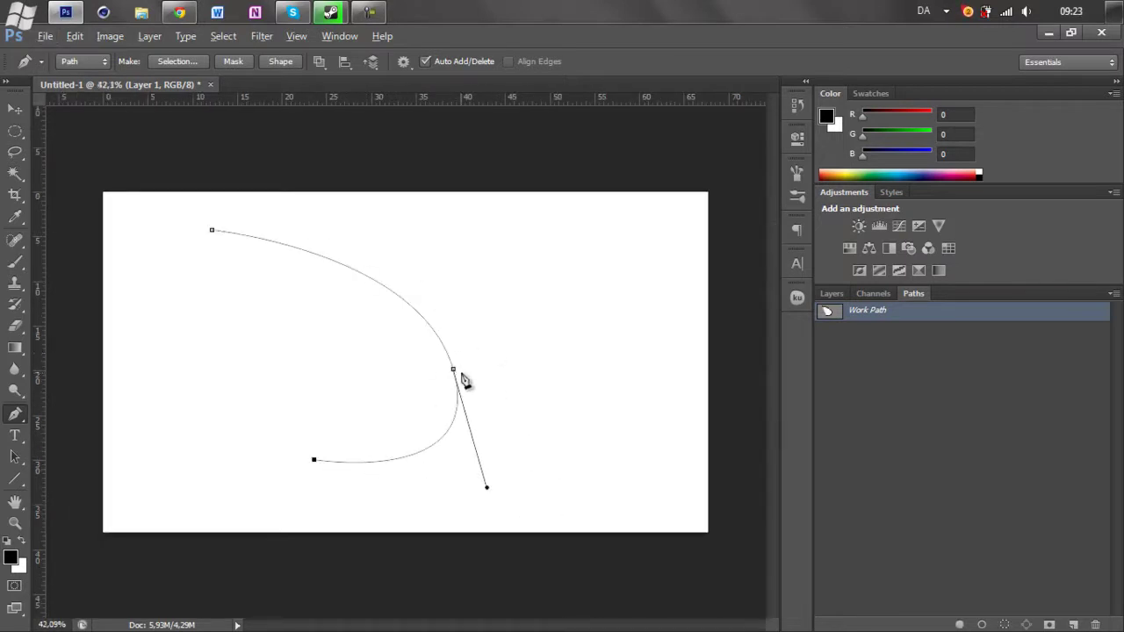
{"action": "scroll", "coordinate": [459, 377], "scroll_direction": "up", "scroll_amount": 3}
{"action": "scroll", "coordinate": [399, 336], "scroll_direction": "down", "scroll_amount": 3}
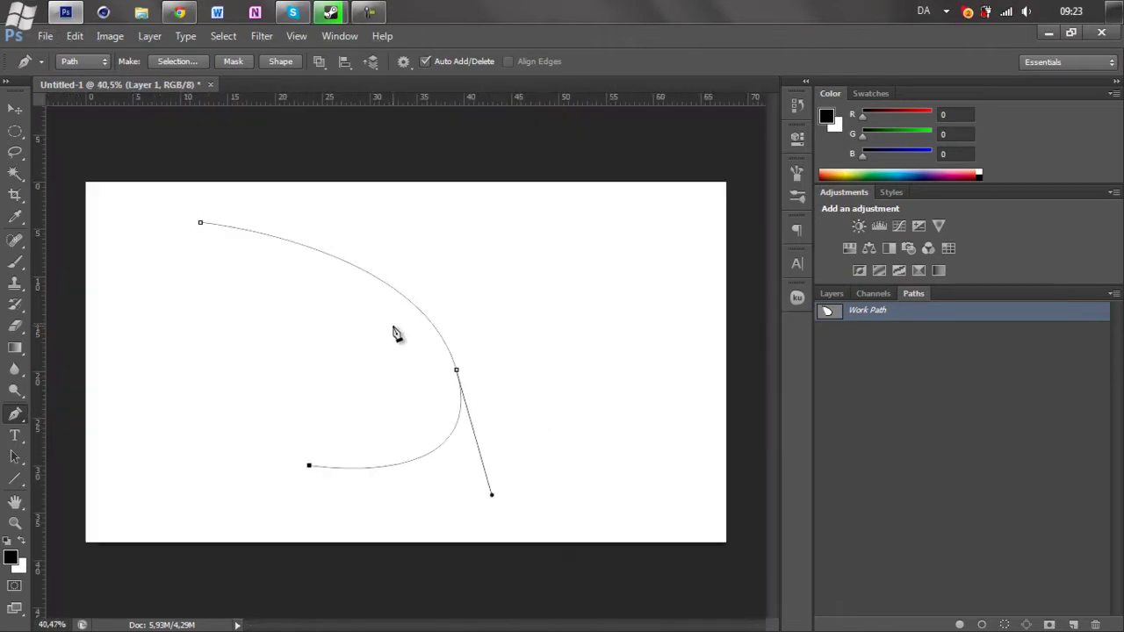
{"action": "key", "text": "ctrl+z"}
{"action": "left_click_drag", "start_coordinate": [255, 402], "coordinate": [120, 357]}
{"action": "key", "text": "ctrl+z"}
{"action": "left_click", "coordinate": [573, 314]}
{"action": "key", "text": "ctrl+z"}
{"action": "left_click", "coordinate": [336, 378]}
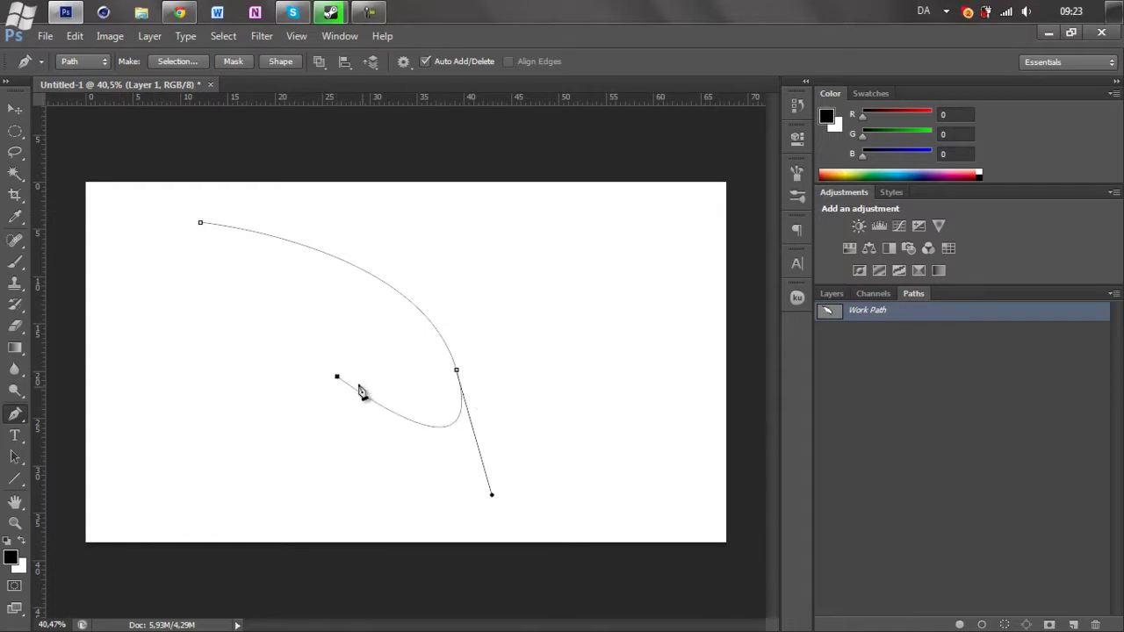
{"action": "key", "text": "ctrl+z"}
Remove the arch's outgoing end handle, add a curved return segment to a third anchor at the lower left, and finish and hide the path
{"action": "key", "text": "alt"}
{"action": "left_click", "coordinate": [457, 369], "text": "alt"}
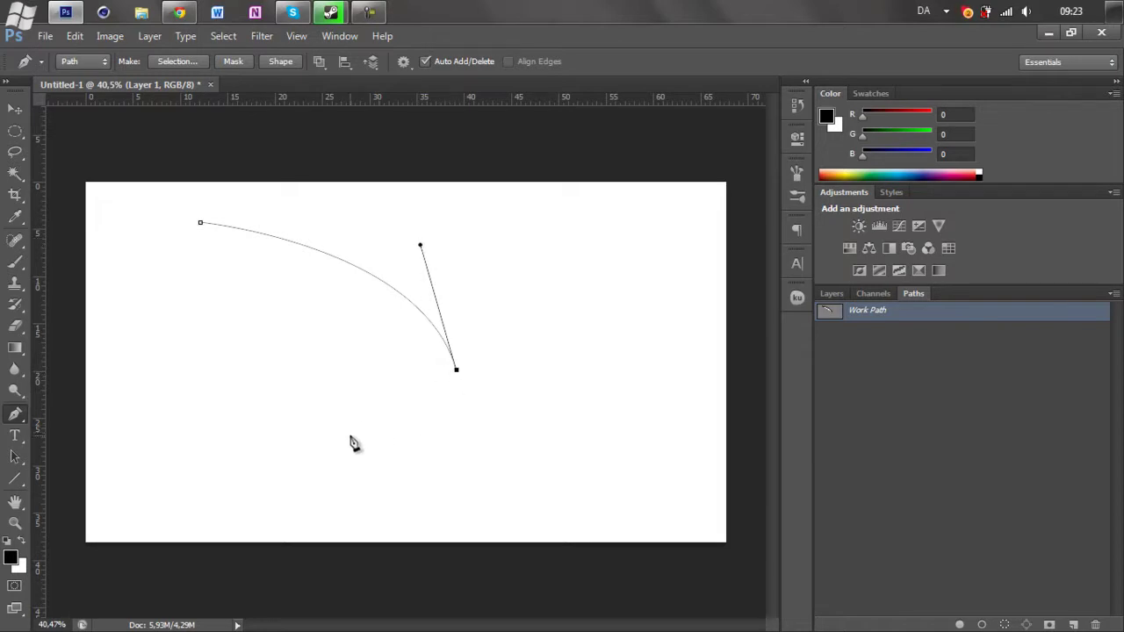
{"action": "left_click", "coordinate": [295, 429]}
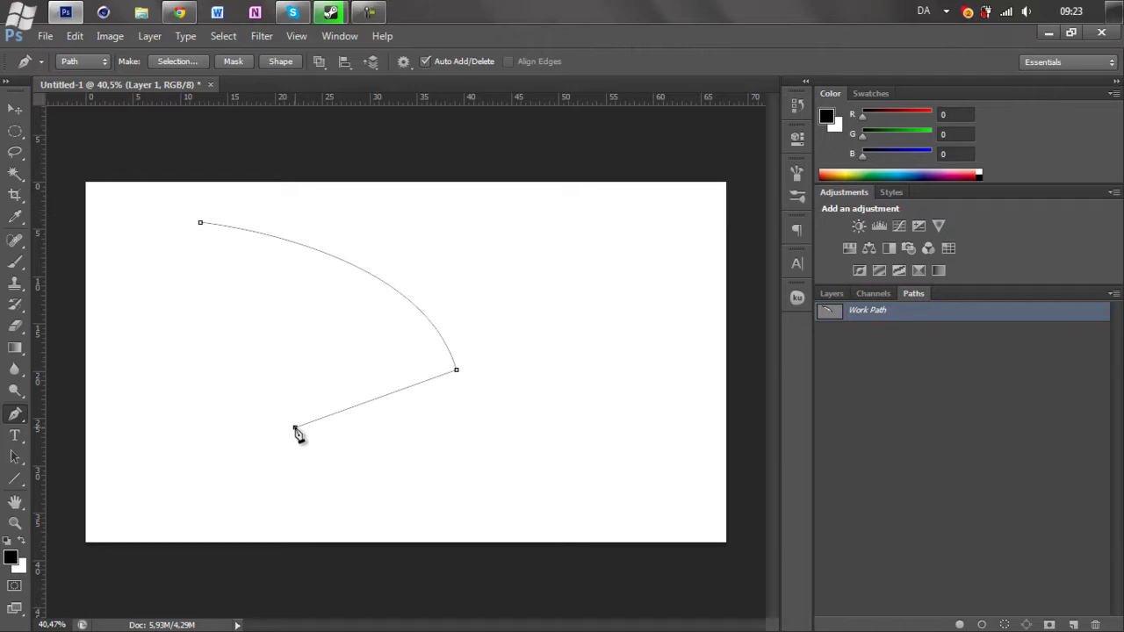
{"action": "left_click_drag", "start_coordinate": [295, 429], "coordinate": [94, 292]}
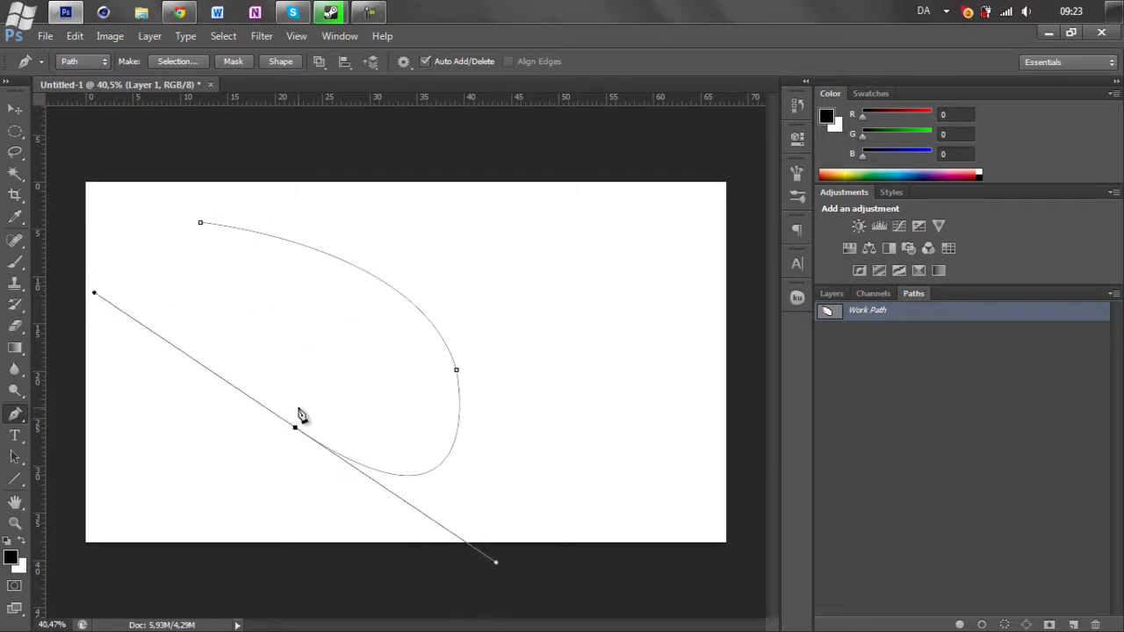
{"action": "left_click", "coordinate": [296, 429]}
{"action": "key", "text": "Escape"}
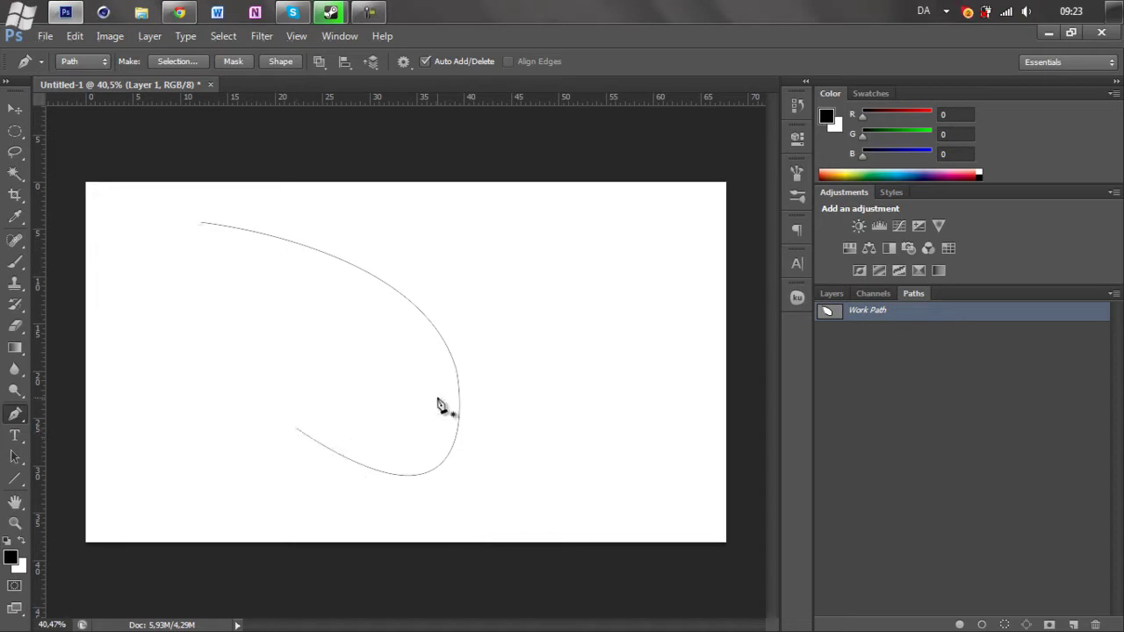
{"action": "key", "text": "Escape"}
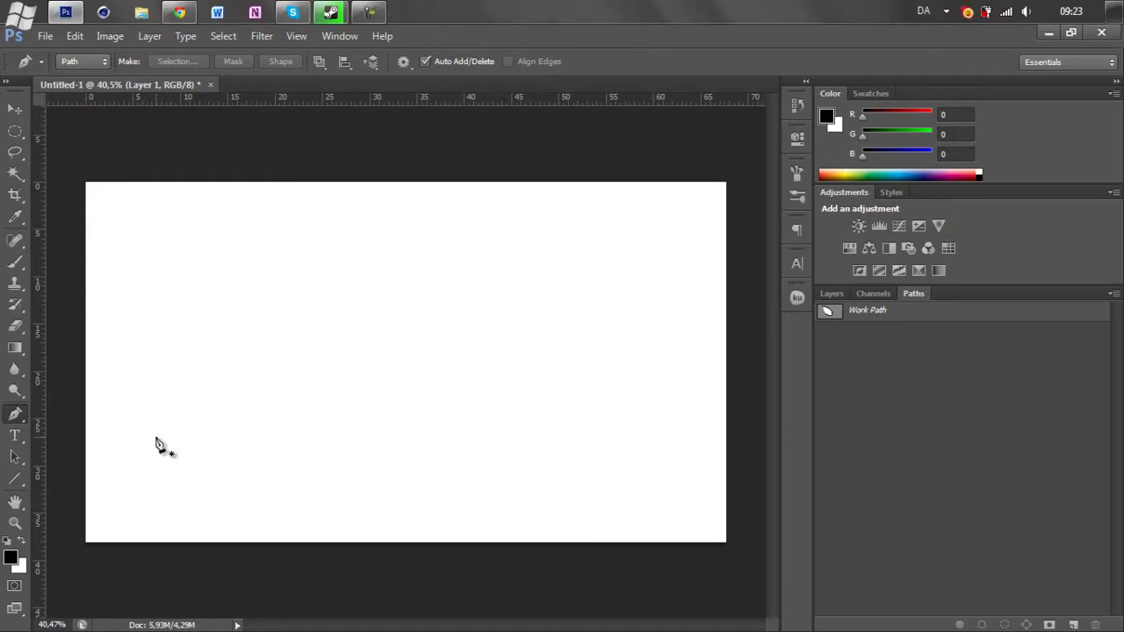
{"action": "left_click", "coordinate": [15, 264]}
{"action": "left_click", "coordinate": [15, 414]}
{"action": "scroll", "coordinate": [274, 270], "scroll_direction": "up", "scroll_amount": 1}
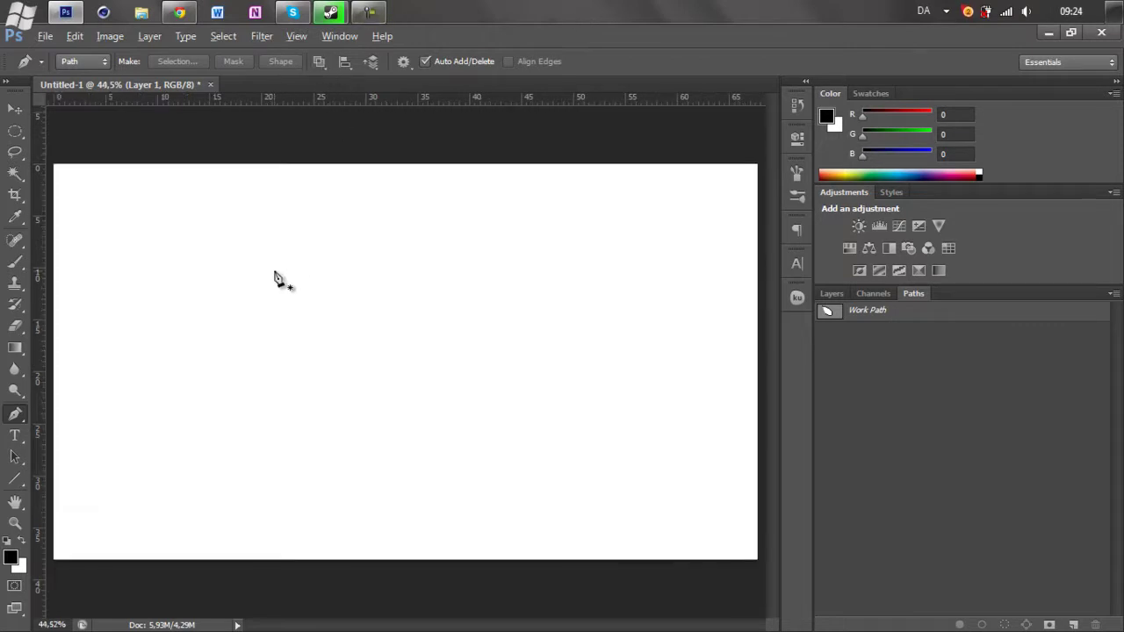
{"action": "scroll", "coordinate": [238, 351], "scroll_direction": "down", "scroll_amount": 1}
Draw a two-point upward arch from the canvas's lower left to right of centre, and remove the end anchor's outgoing handle
{"action": "left_click", "coordinate": [125, 440]}
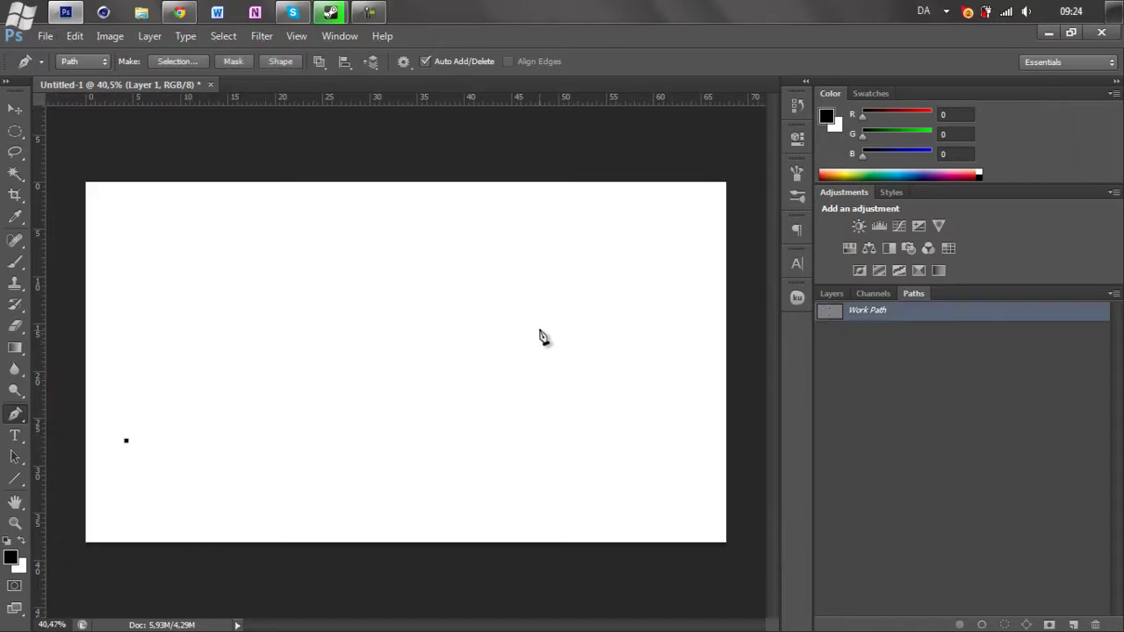
{"action": "left_click_drag", "start_coordinate": [515, 309], "coordinate": [760, 419]}
{"action": "left_click", "coordinate": [517, 310]}
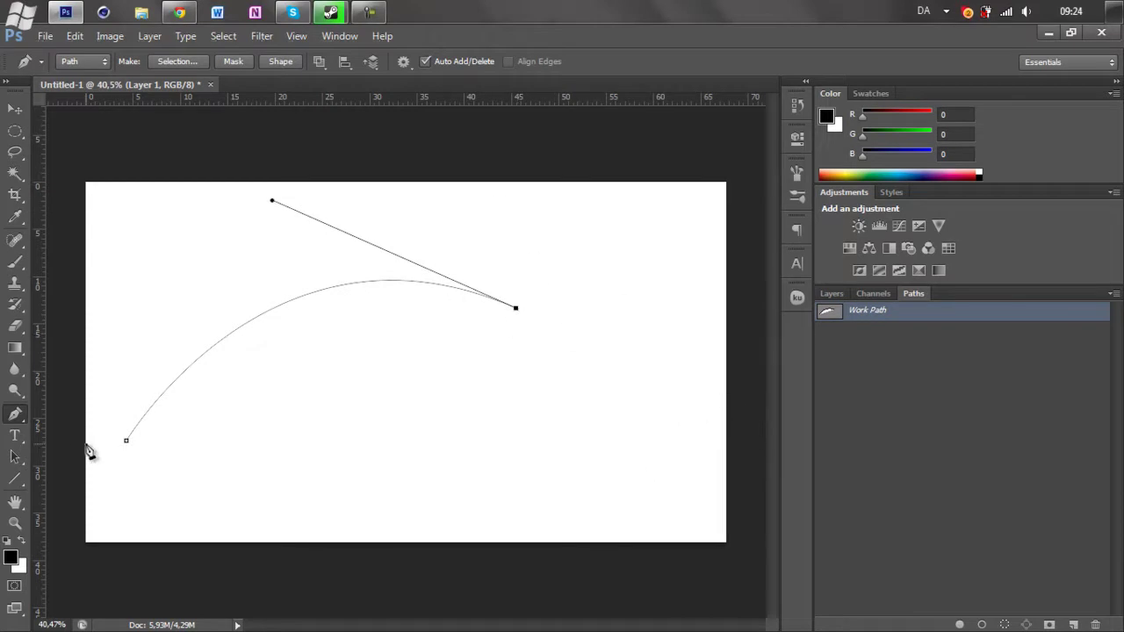
{"action": "mouse_move", "coordinate": [127, 448]}
{"action": "left_mouse_down"}
{"action": "mouse_move", "coordinate": [61, 570]}
{"action": "mouse_move", "coordinate": [1, 629]}
{"action": "mouse_move", "coordinate": [35, 604]}
{"action": "mouse_move", "coordinate": [126, 440]}
{"action": "left_mouse_up"}
{"action": "scroll", "coordinate": [272, 417], "scroll_direction": "down", "scroll_amount": 2}
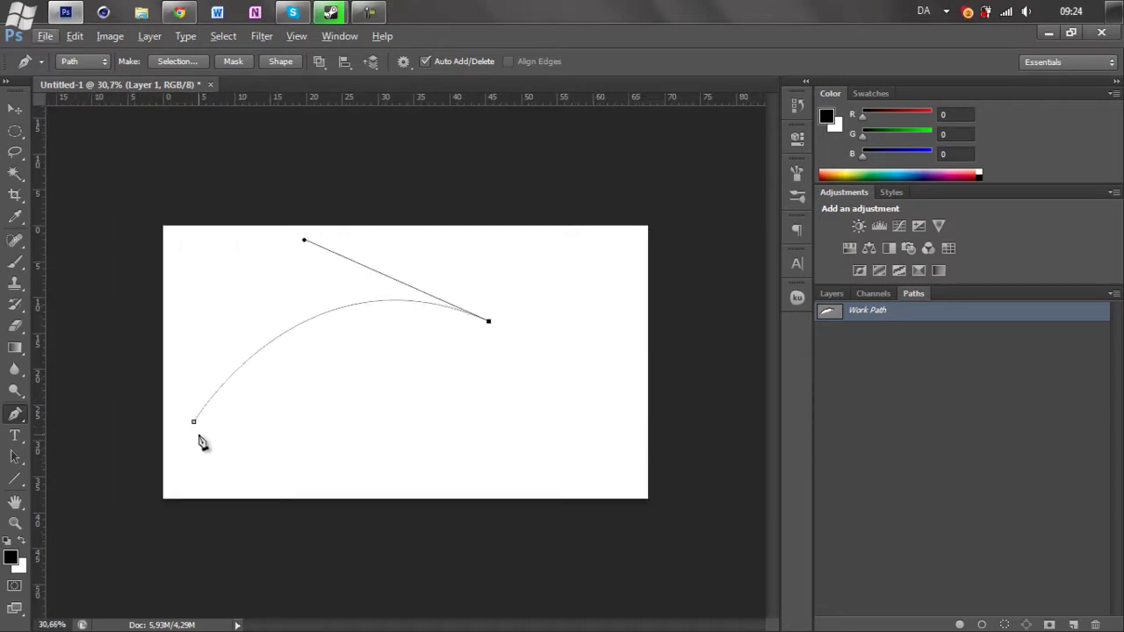
Close the arch path at its start anchor with a slightly offset return curve, forming a thin tapered crescent
{"action": "left_click_drag", "start_coordinate": [195, 428], "coordinate": [53, 612]}
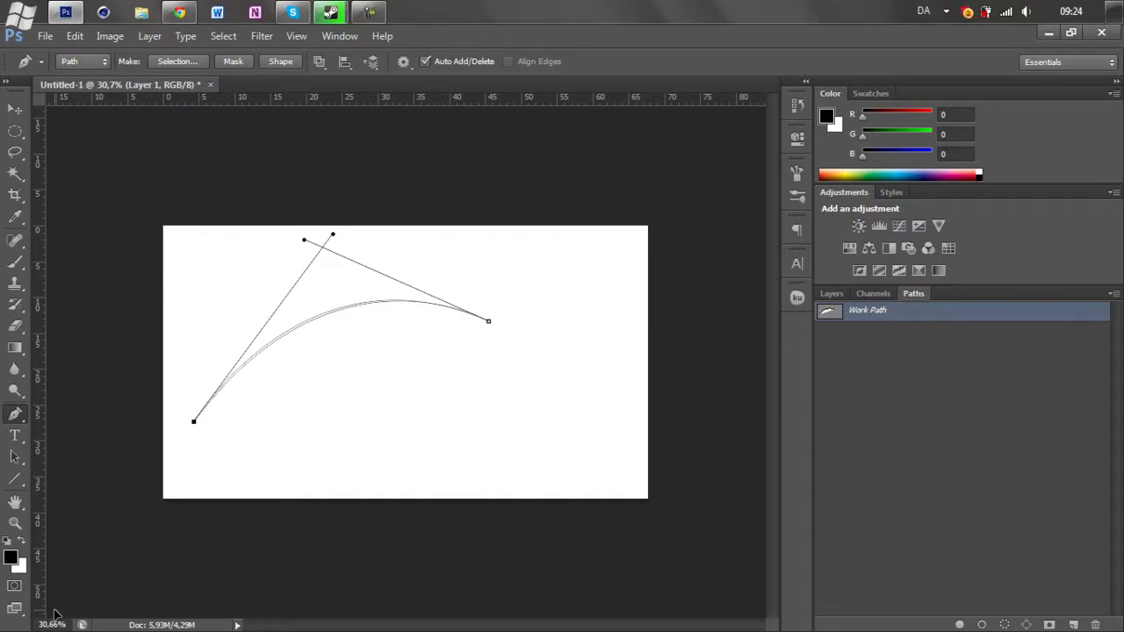
{"action": "mouse_move", "coordinate": [54, 613]}
{"action": "left_mouse_down"}
{"action": "mouse_move", "coordinate": [61, 589]}
{"action": "mouse_move", "coordinate": [54, 607]}
{"action": "left_mouse_up"}
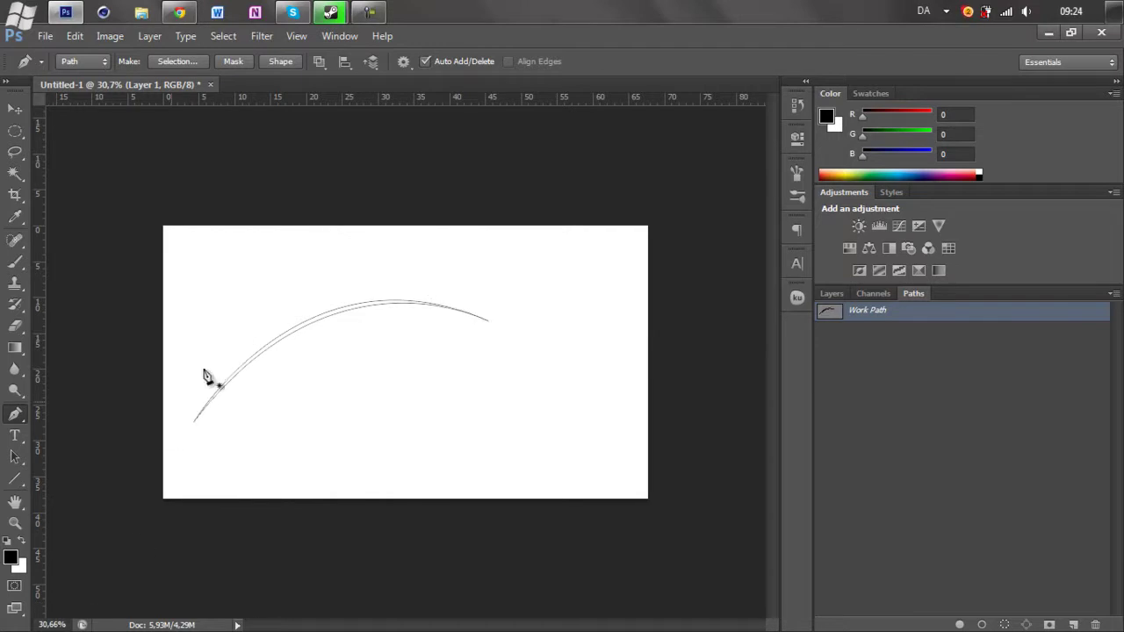
{"action": "key", "text": "ctrl+0"}
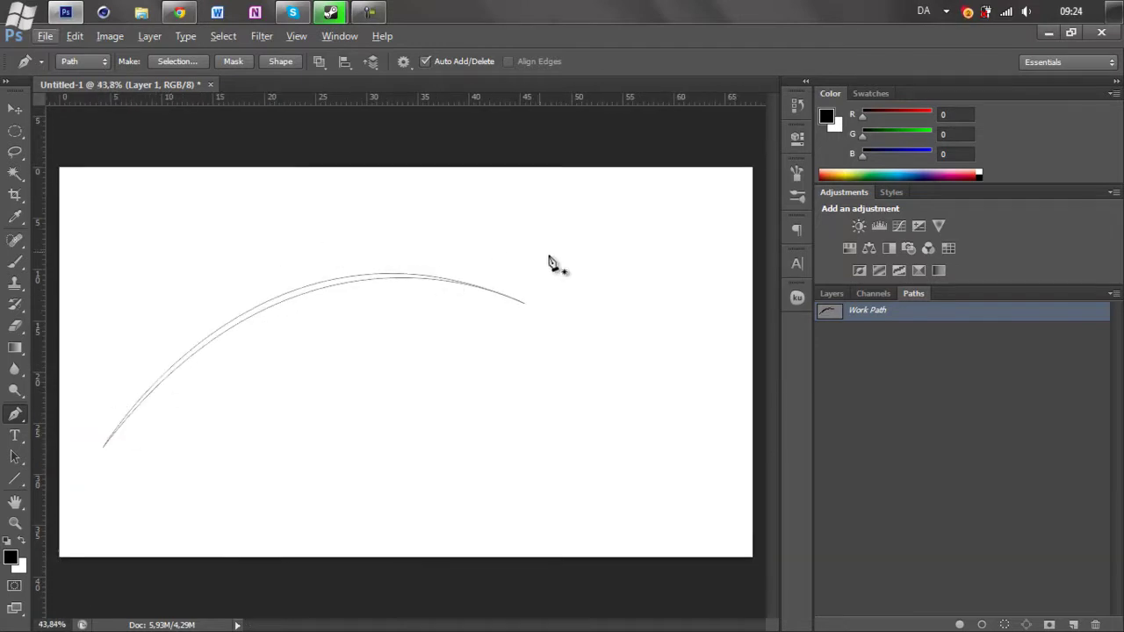
{"action": "key", "text": "ctrl+minus"}
{"action": "key", "text": "ctrl+0"}
Fill the closed crescent path with the foreground color at 100% opacity and hide the path
{"action": "right_click", "coordinate": [314, 290]}
{"action": "left_click", "coordinate": [394, 389]}
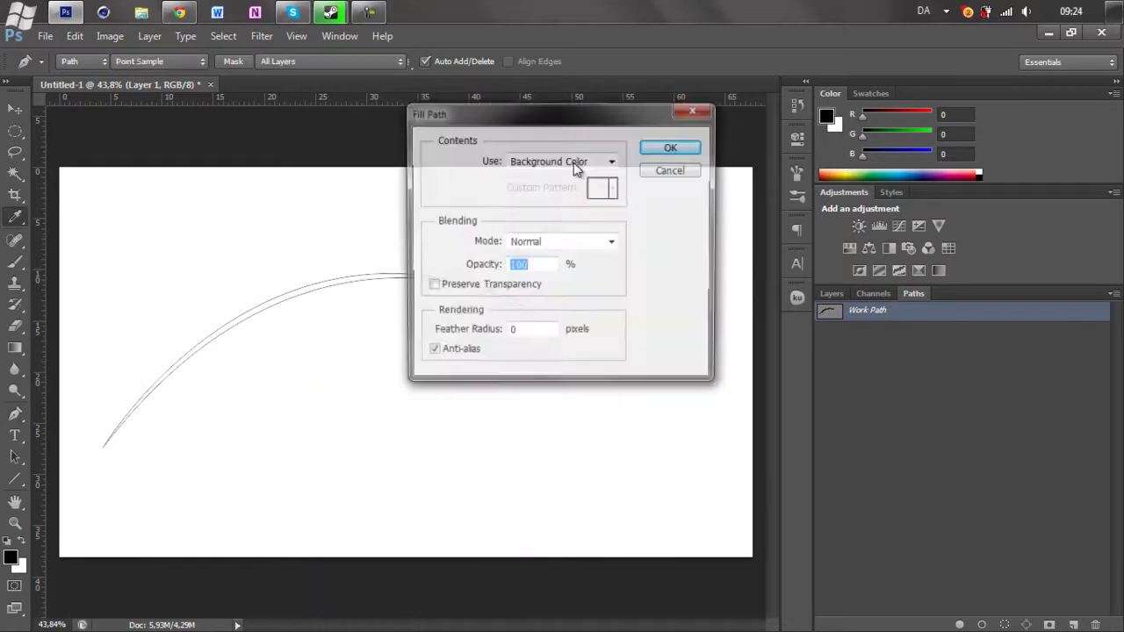
{"action": "left_click", "coordinate": [592, 161]}
{"action": "left_click", "coordinate": [553, 180]}
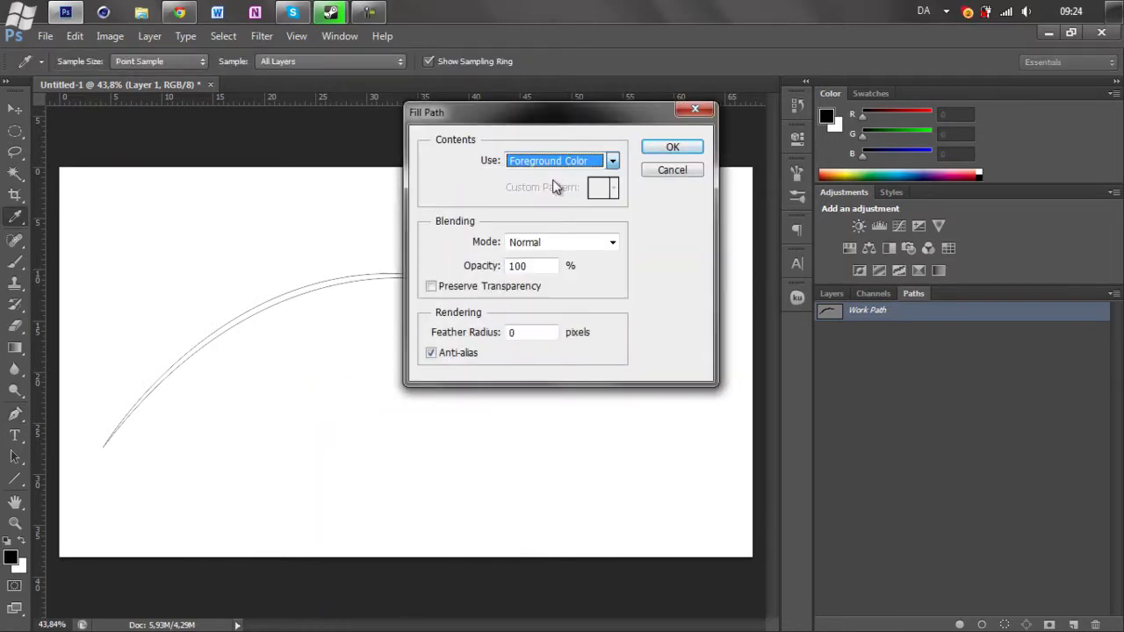
{"action": "left_click", "coordinate": [669, 146]}
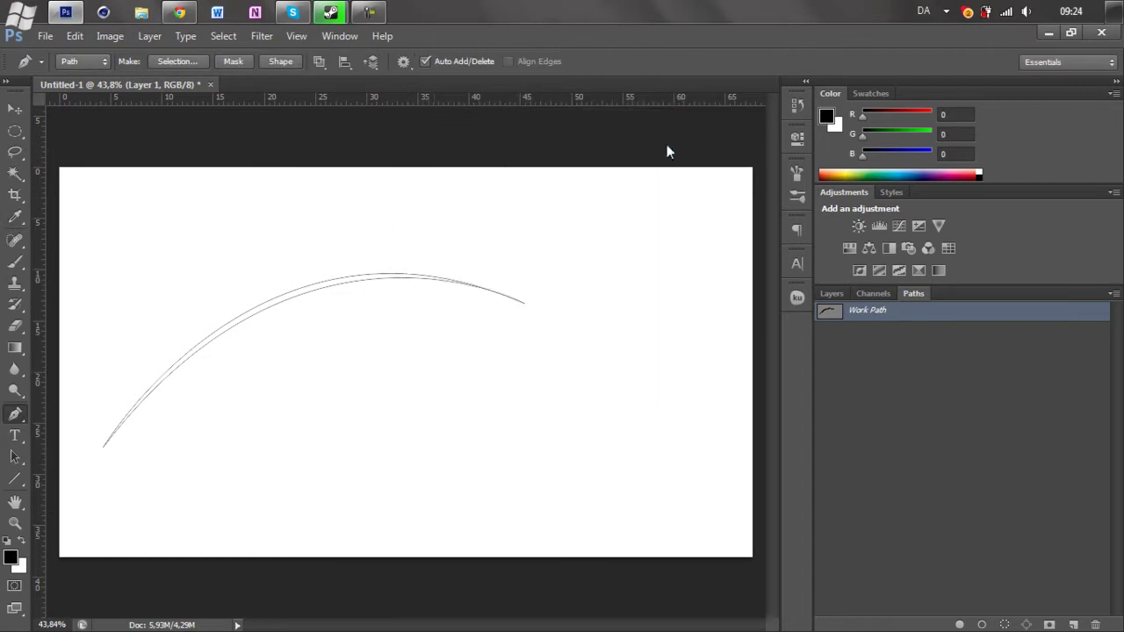
{"action": "key", "text": "Return"}
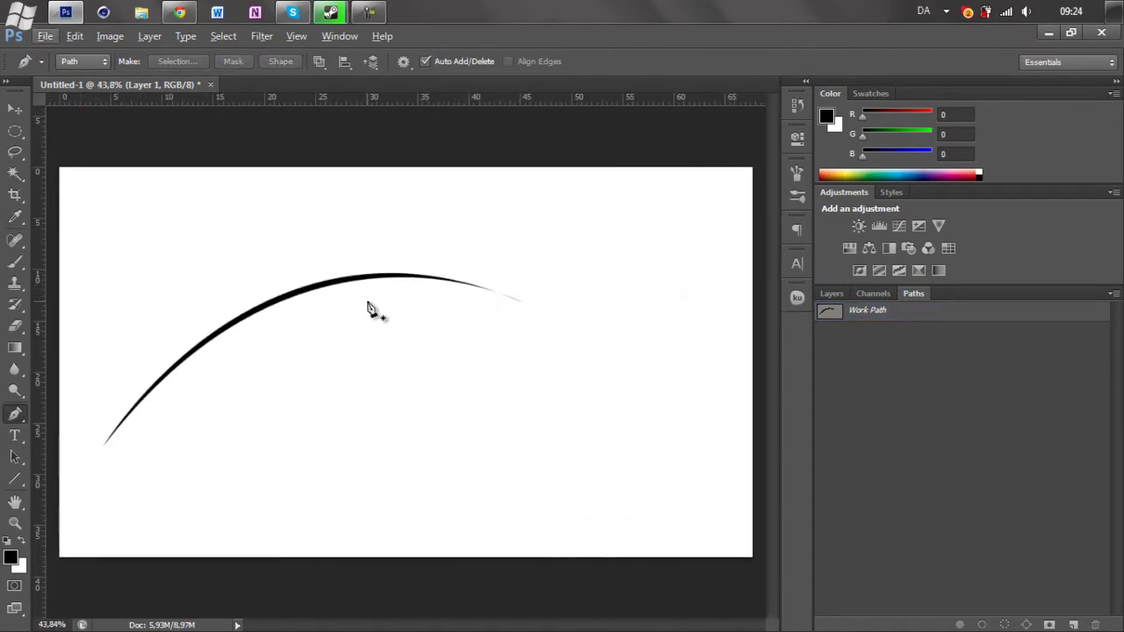
Hide Layer 1, show the reference drawing layer, and add a new empty layer directly above the drawing
{"action": "left_click", "coordinate": [830, 294]}
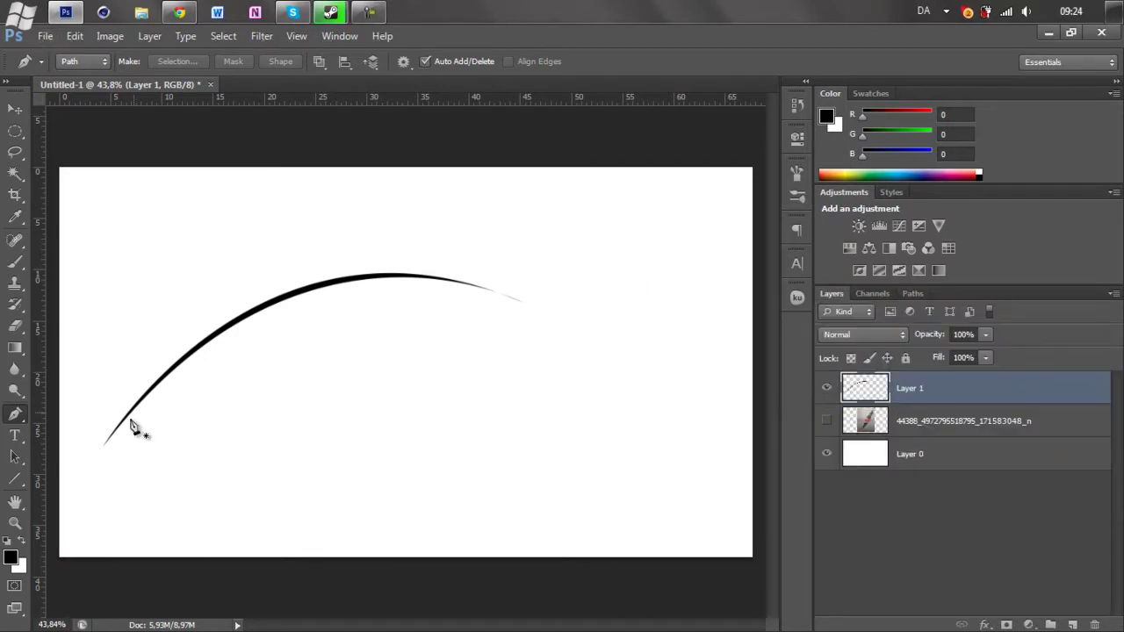
{"action": "left_click", "coordinate": [826, 388]}
{"action": "left_click", "coordinate": [826, 420]}
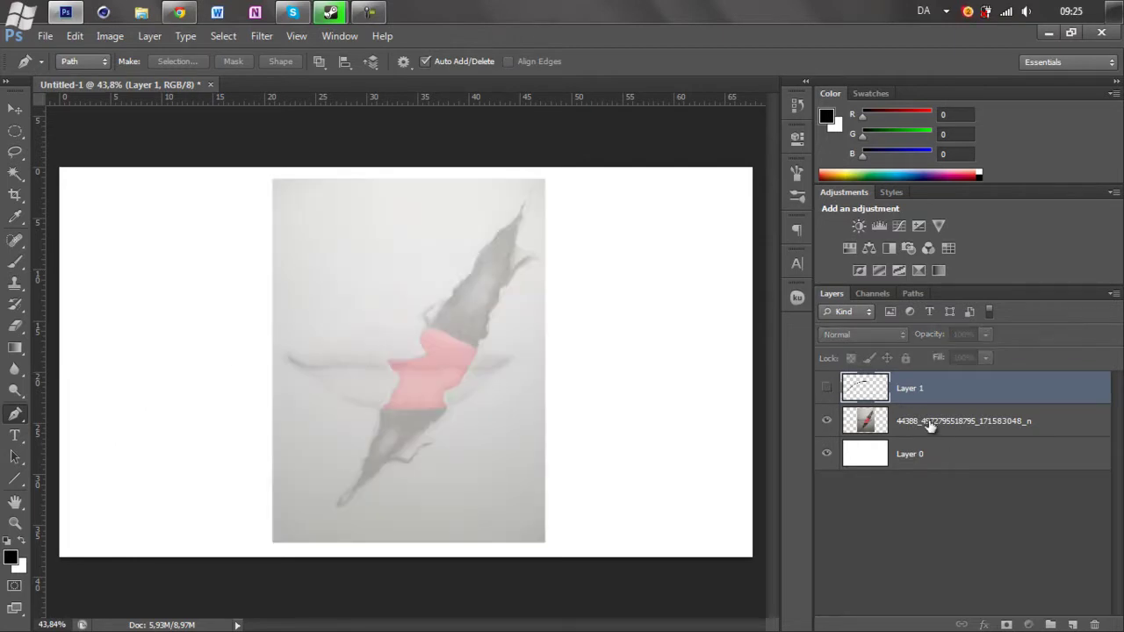
{"action": "left_click", "coordinate": [929, 426]}
{"action": "left_click", "coordinate": [1071, 625]}
Set the reference drawing layer's opacity to 73% and make the empty Layer 2 active for tracing
{"action": "scroll", "coordinate": [477, 327], "scroll_direction": "up", "scroll_amount": 2}
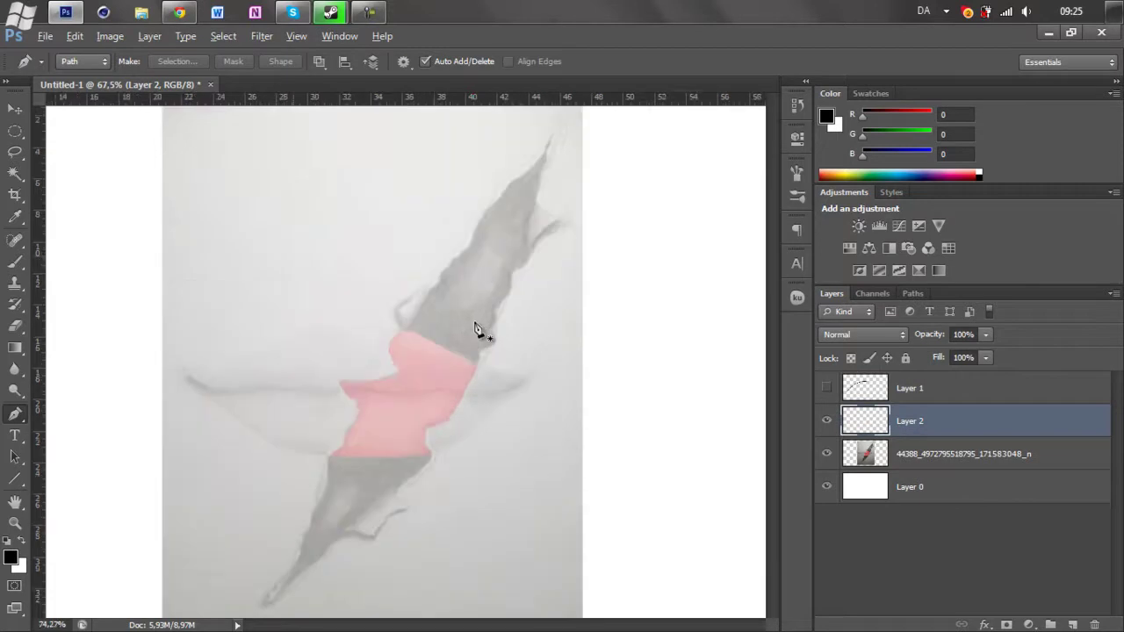
{"action": "scroll", "coordinate": [475, 299], "scroll_direction": "up", "scroll_amount": 1}
{"action": "scroll", "coordinate": [471, 251], "scroll_direction": "up", "scroll_amount": 1}
{"action": "scroll", "coordinate": [617, 229], "scroll_direction": "up", "scroll_amount": 1}
{"action": "scroll", "coordinate": [608, 203], "scroll_direction": "up", "scroll_amount": 1}
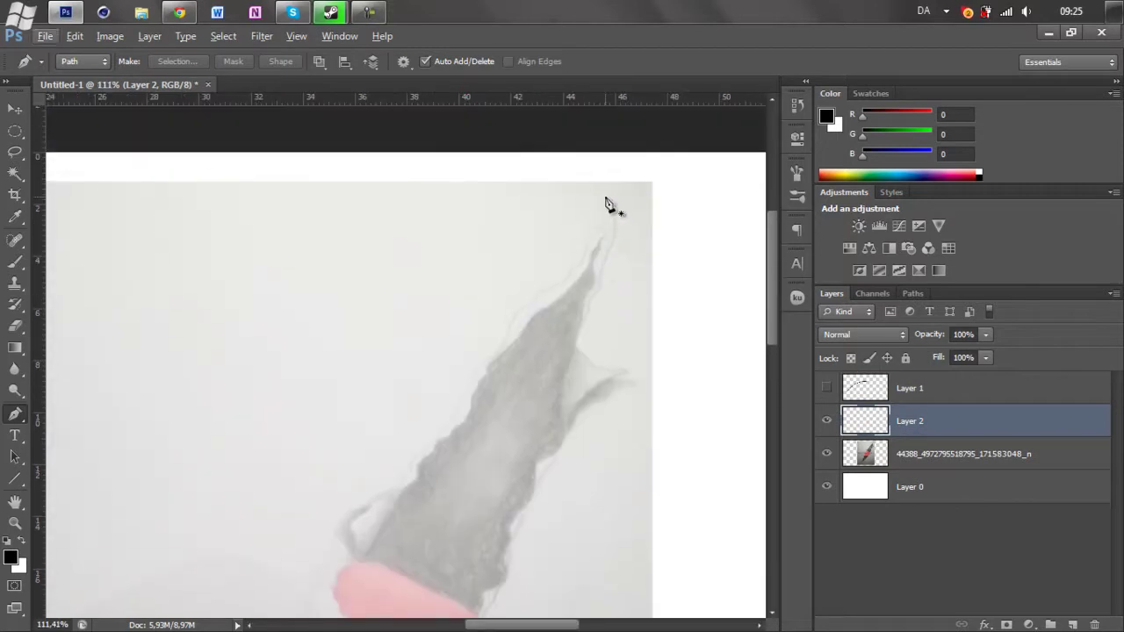
{"action": "scroll", "coordinate": [595, 253], "scroll_direction": "up", "scroll_amount": 3}
{"action": "scroll", "coordinate": [525, 257], "scroll_direction": "up", "scroll_amount": 1}
{"action": "left_click", "coordinate": [927, 456]}
{"action": "left_click_drag", "start_coordinate": [984, 336], "coordinate": [1012, 360]}
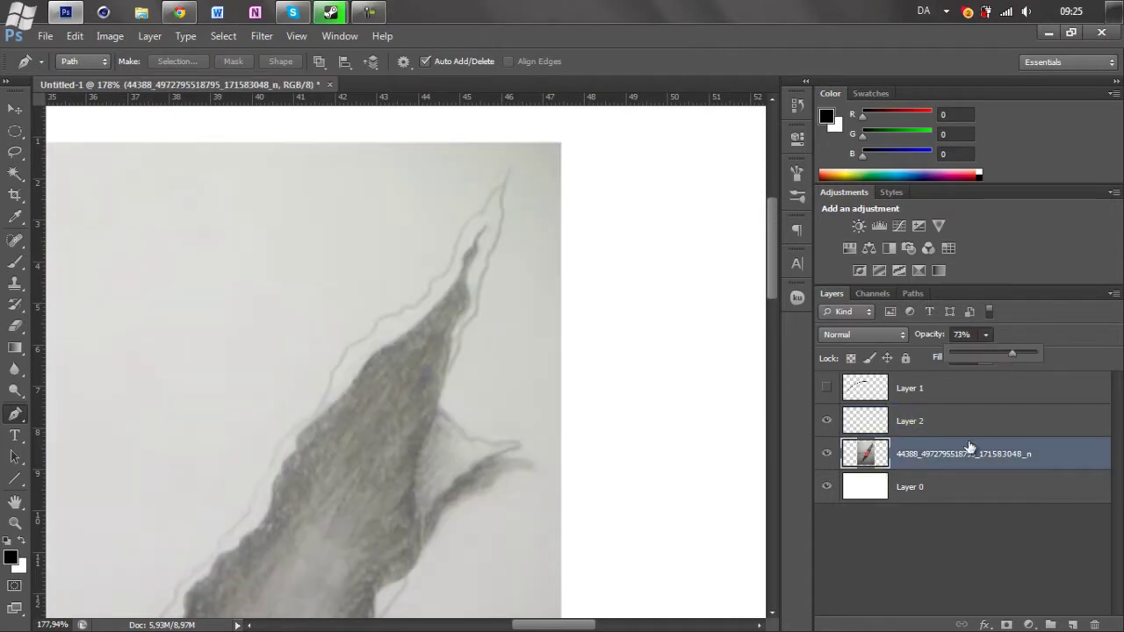
{"action": "left_click", "coordinate": [952, 428]}
Start a pen path at the drawing's upper tip and trace the first three curves down its outer left pencil outline
{"action": "scroll", "coordinate": [387, 398], "scroll_direction": "up", "scroll_amount": 2}
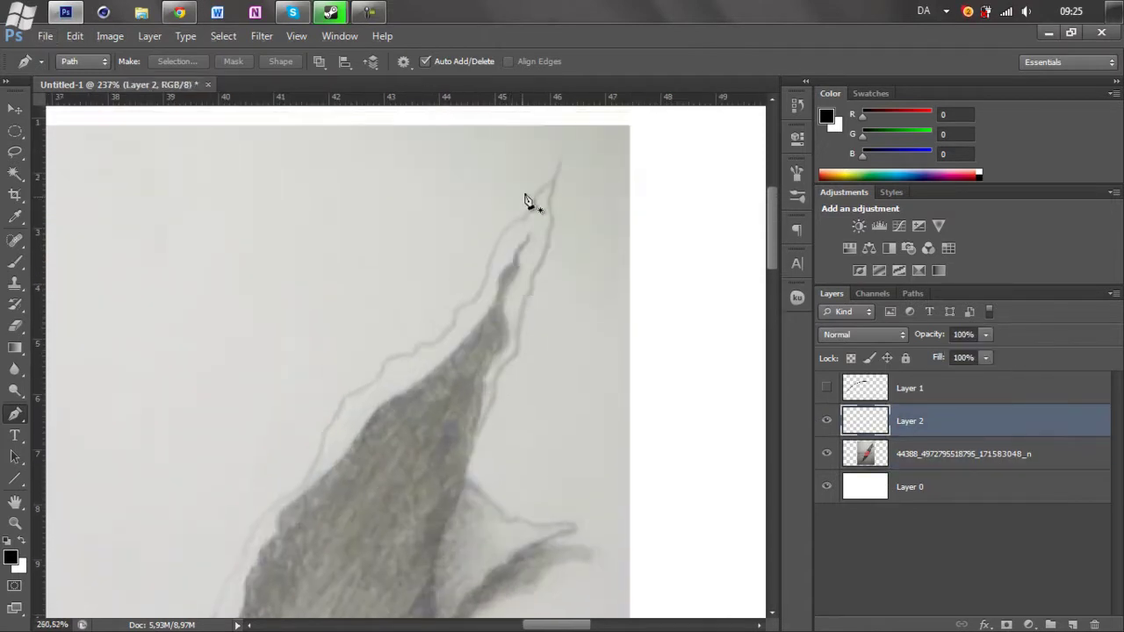
{"action": "scroll", "coordinate": [517, 235], "scroll_direction": "up", "scroll_amount": 2}
{"action": "scroll", "coordinate": [549, 180], "scroll_direction": "up", "scroll_amount": 1}
{"action": "scroll", "coordinate": [627, 166], "scroll_direction": "up", "scroll_amount": 1}
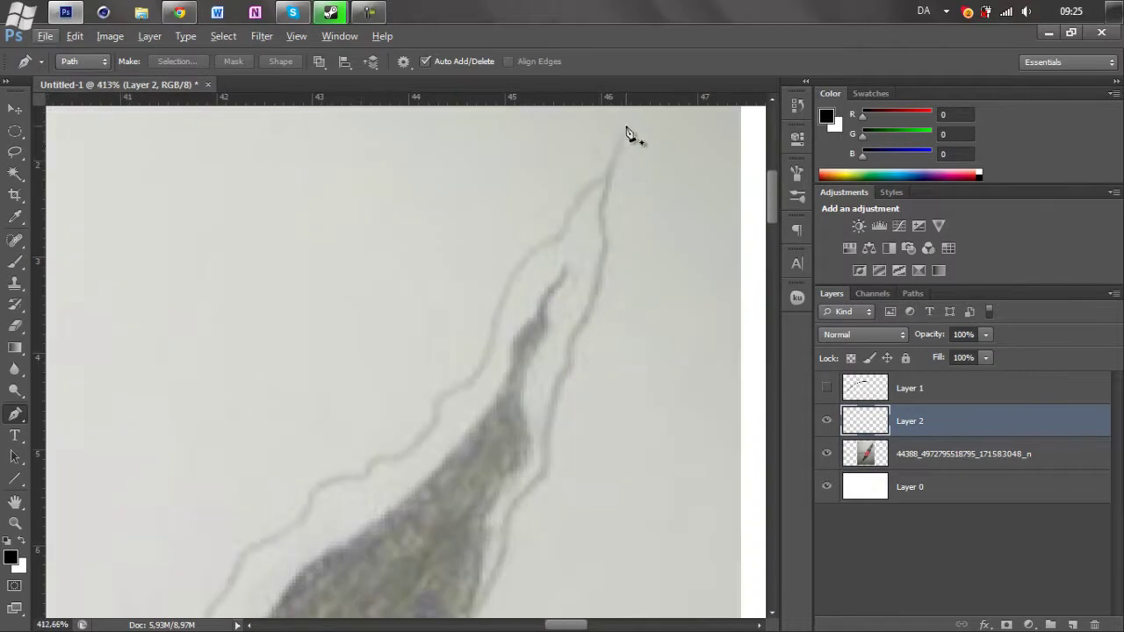
{"action": "left_click", "coordinate": [625, 128]}
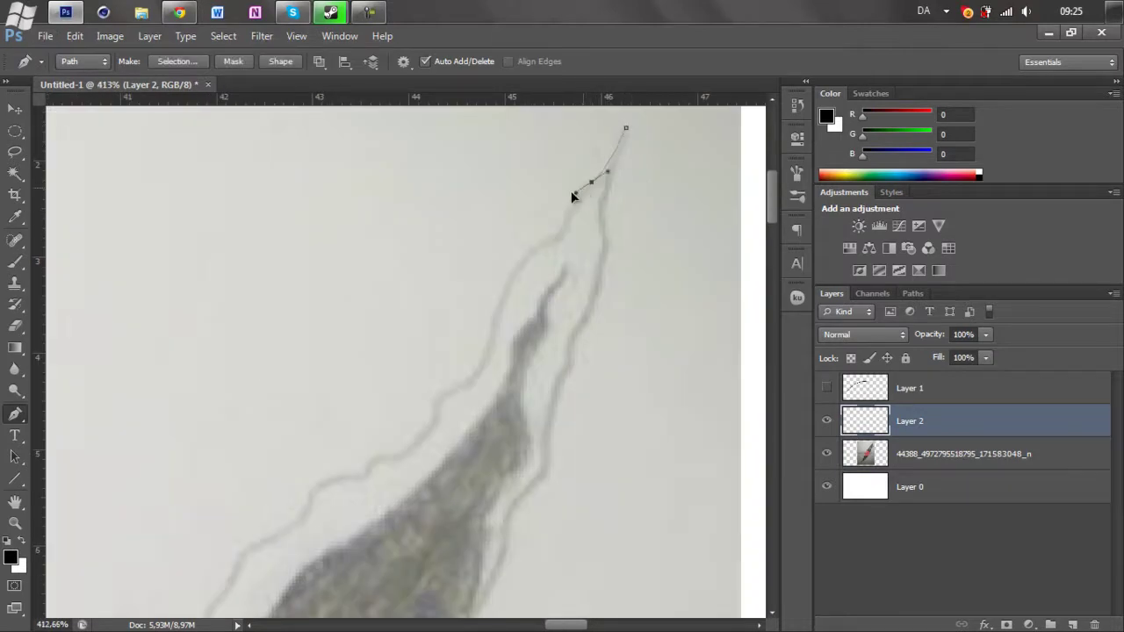
{"action": "left_click", "coordinate": [567, 227]}
{"action": "left_click_drag", "start_coordinate": [485, 348], "coordinate": [470, 442]}
{"action": "left_click_drag", "start_coordinate": [386, 412], "coordinate": [465, 334]}
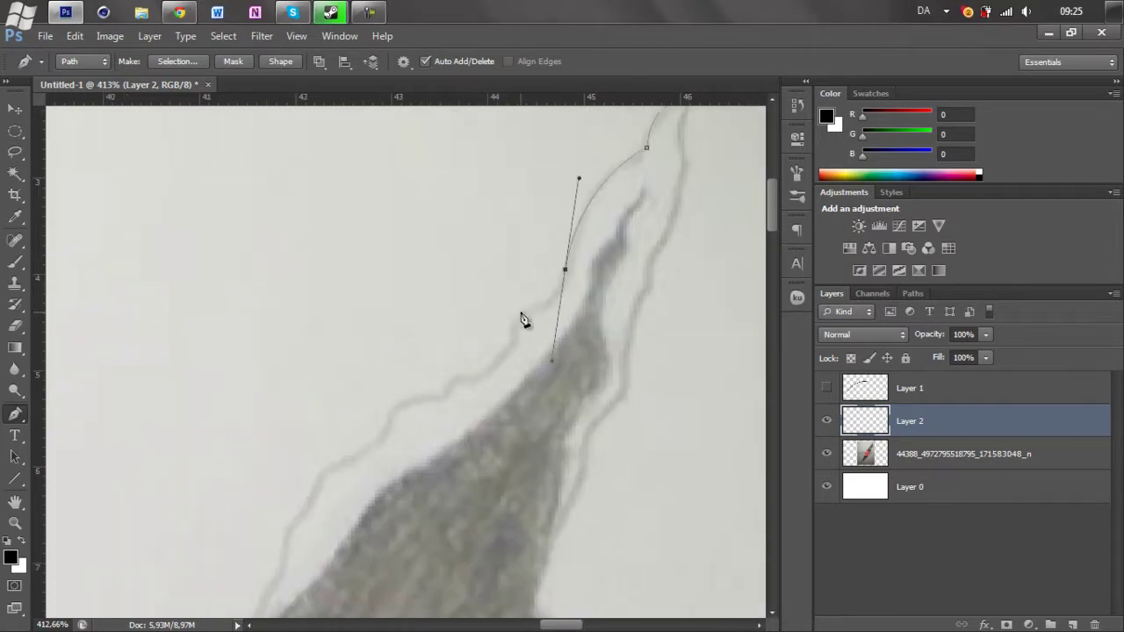
Undo the misplaced anchor, remove the previous anchor's outgoing handle, and curve the path to the next bend of the left outline
{"action": "key", "text": "ctrl+z"}
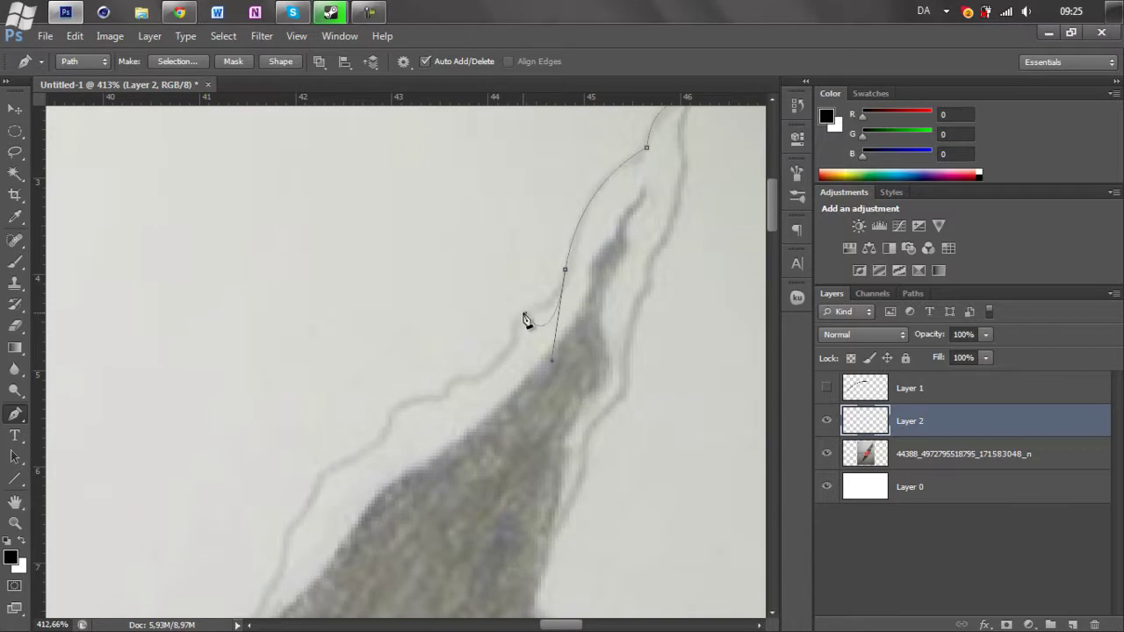
{"action": "left_click", "coordinate": [565, 271]}
{"action": "left_click", "coordinate": [566, 271], "text": "alt"}
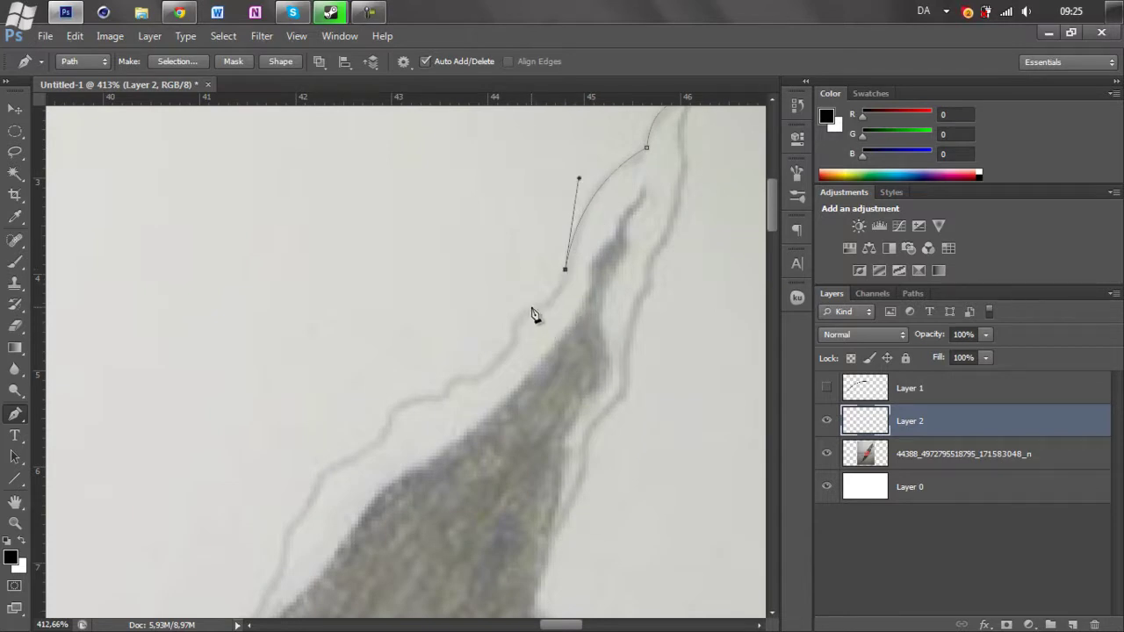
{"action": "left_click_drag", "start_coordinate": [500, 323], "coordinate": [496, 318]}
Remove the newest anchor's outgoing handle and trace the next short inward curve of the left pencil outline
{"action": "scroll", "coordinate": [579, 259], "scroll_direction": "up", "scroll_amount": 6, "text": "alt"}
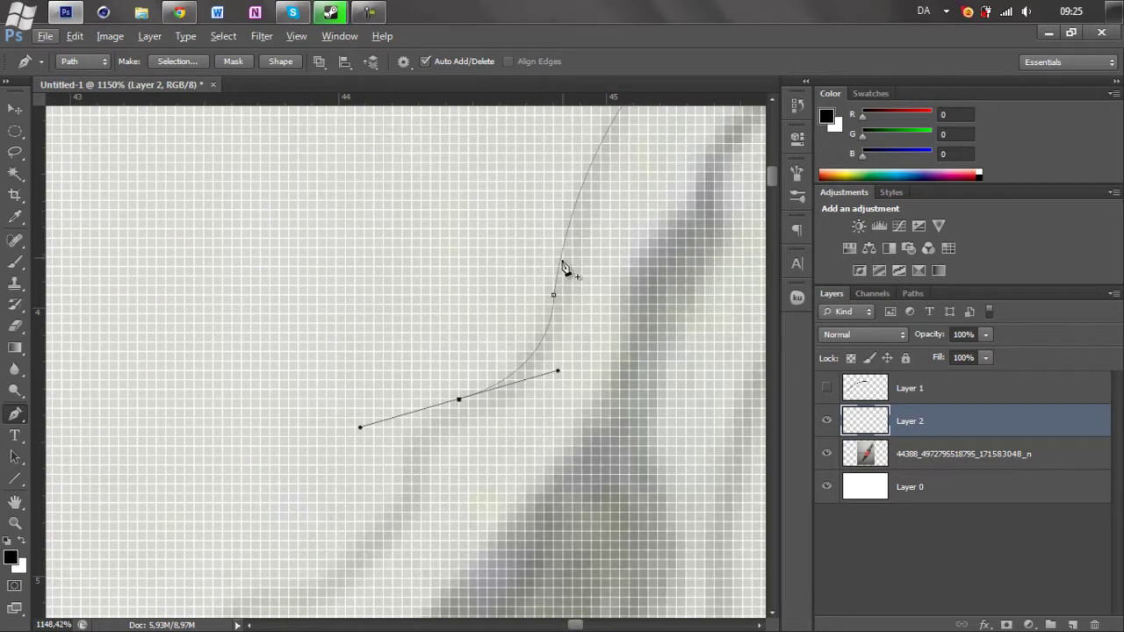
{"action": "scroll", "coordinate": [545, 370], "scroll_direction": "down", "scroll_amount": 3, "text": "alt"}
{"action": "scroll", "coordinate": [545, 370], "scroll_direction": "down", "scroll_amount": 1, "text": "alt"}
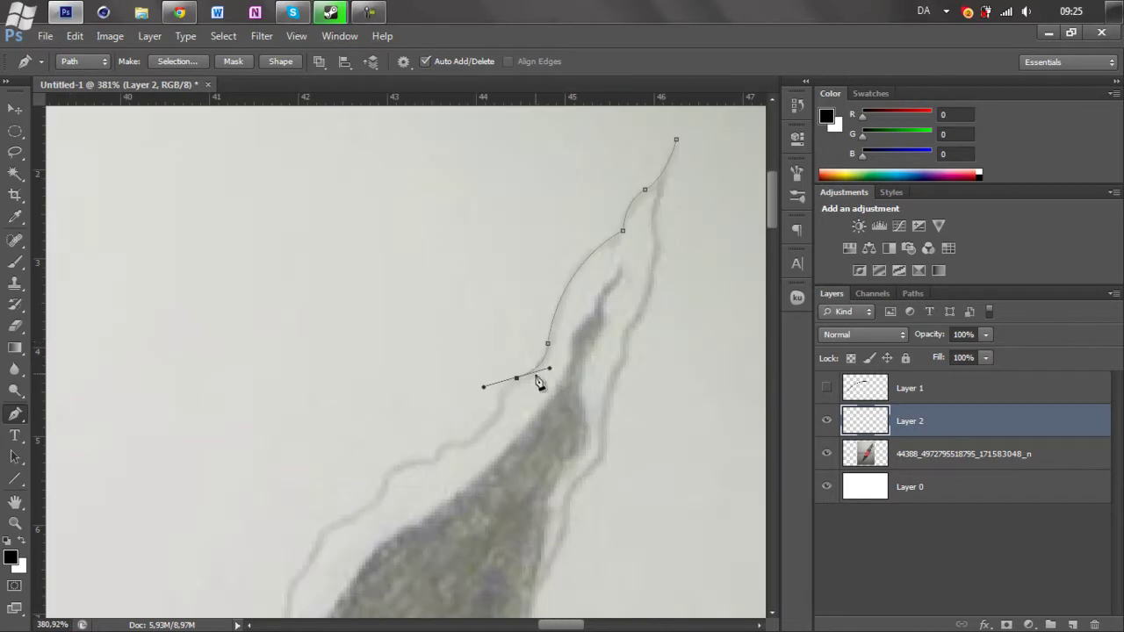
{"action": "scroll", "coordinate": [540, 379], "scroll_direction": "up", "scroll_amount": 1, "text": "alt"}
{"action": "scroll", "coordinate": [527, 386], "scroll_direction": "down", "scroll_amount": 1, "text": "alt"}
{"action": "scroll", "coordinate": [527, 395], "scroll_direction": "down", "scroll_amount": 1, "text": "alt"}
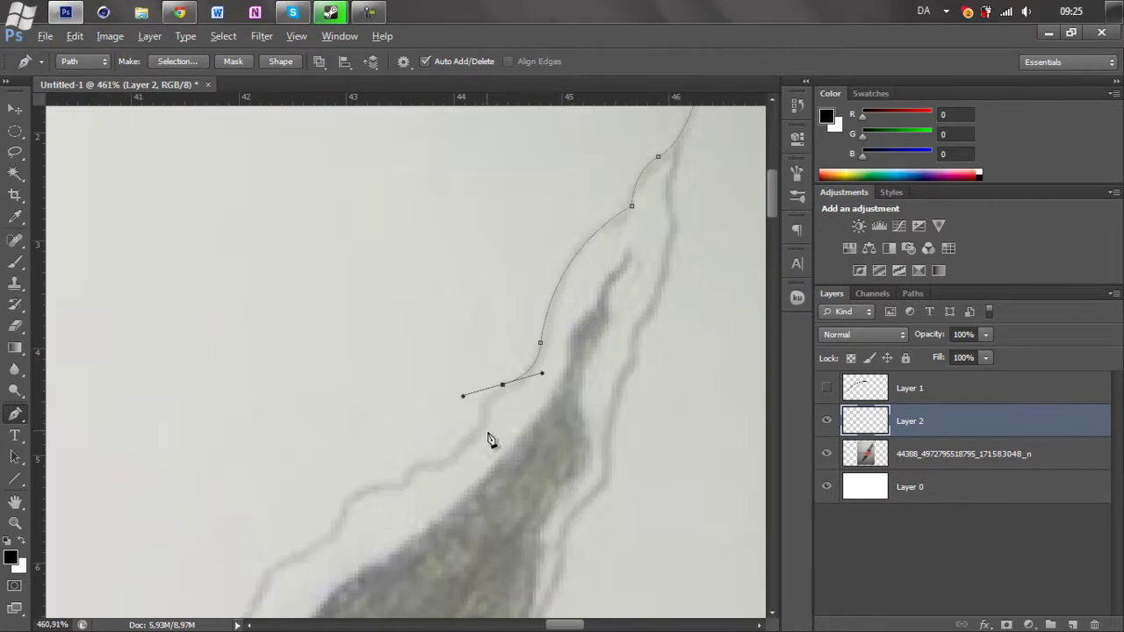
{"action": "left_click", "coordinate": [481, 419]}
{"action": "key", "text": "ctrl+z"}
{"action": "scroll", "coordinate": [500, 394], "scroll_direction": "up", "scroll_amount": 2, "text": "alt"}
{"action": "left_click", "coordinate": [502, 385], "text": "alt"}
{"action": "scroll", "coordinate": [517, 490], "scroll_direction": "down", "scroll_amount": 2, "text": "alt"}
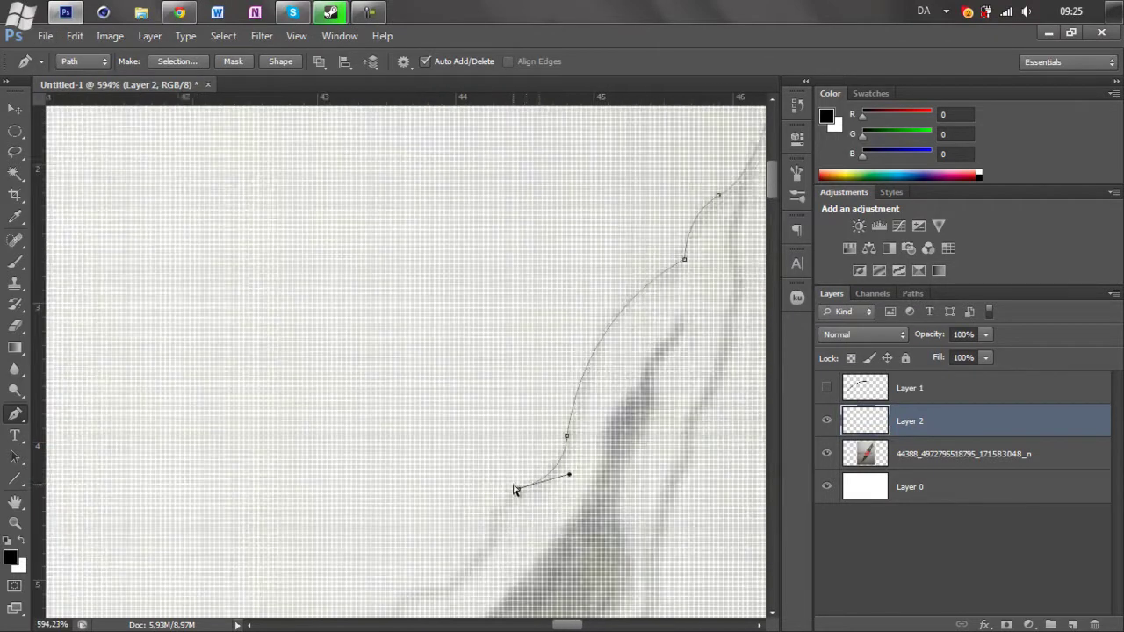
{"action": "scroll", "coordinate": [526, 474], "scroll_direction": "down", "scroll_amount": 1}
{"action": "scroll", "coordinate": [564, 449], "scroll_direction": "down", "scroll_amount": 1, "text": "alt"}
{"action": "left_click_drag", "start_coordinate": [565, 440], "coordinate": [564, 448]}
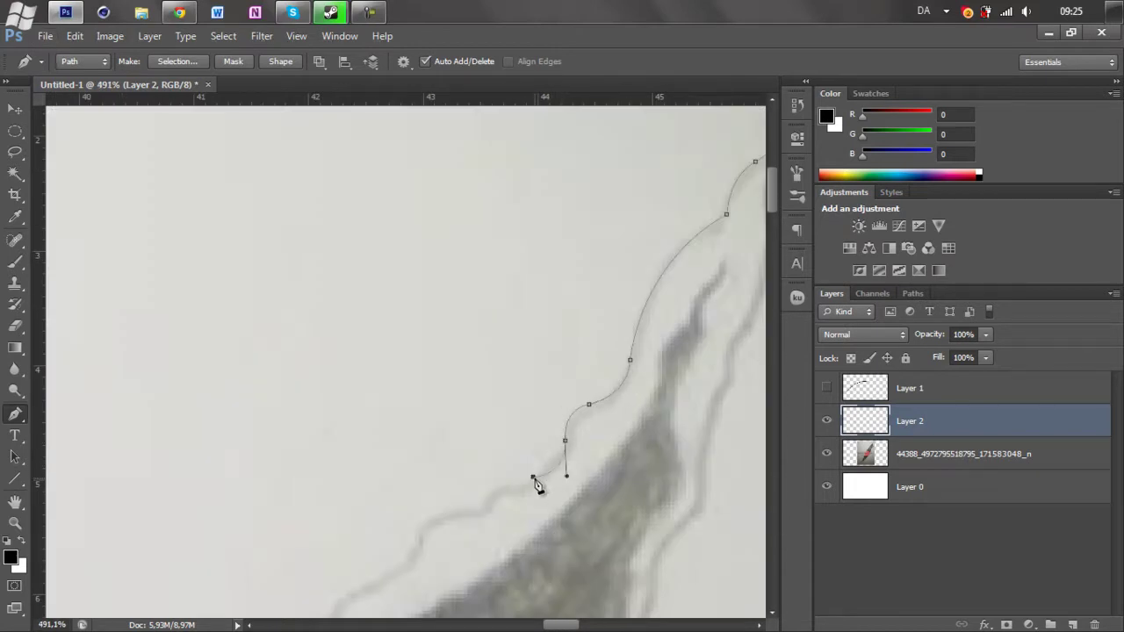
Redo the last outline anchor and continue tracing the wavy left outline through its next bends, removing outgoing handles at the corners
{"action": "key", "text": "ctrl+z"}
{"action": "left_click", "coordinate": [533, 481]}
{"action": "left_click_drag", "start_coordinate": [533, 481], "coordinate": [570, 454]}
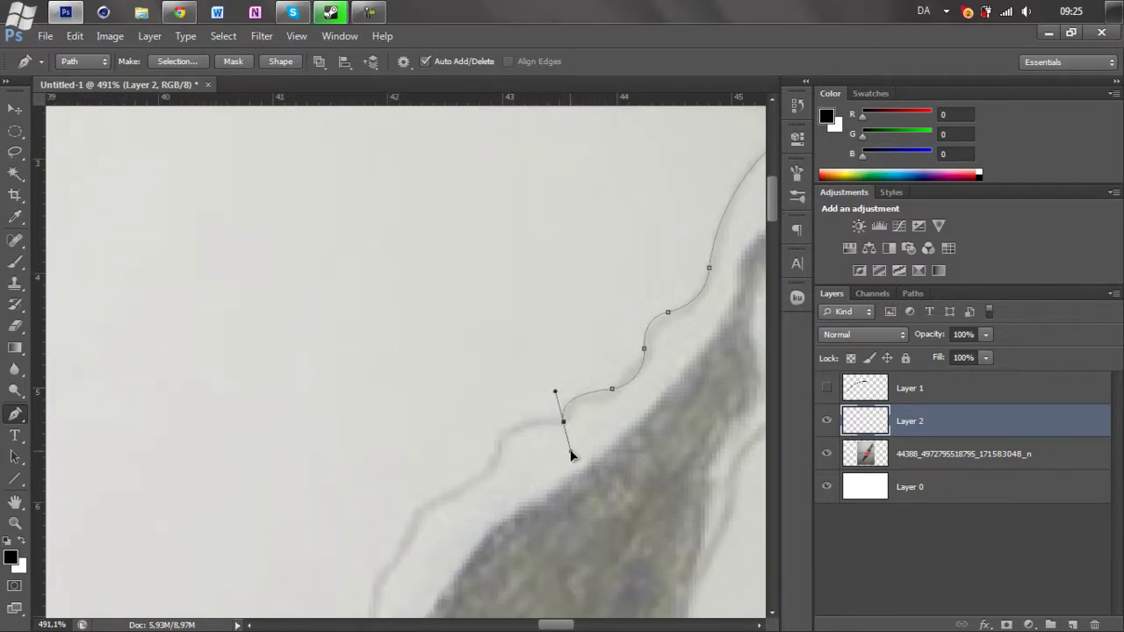
{"action": "left_click", "coordinate": [563, 423], "text": "alt"}
{"action": "left_click_drag", "start_coordinate": [490, 481], "coordinate": [530, 411]}
{"action": "left_click", "coordinate": [589, 371], "text": "alt"}
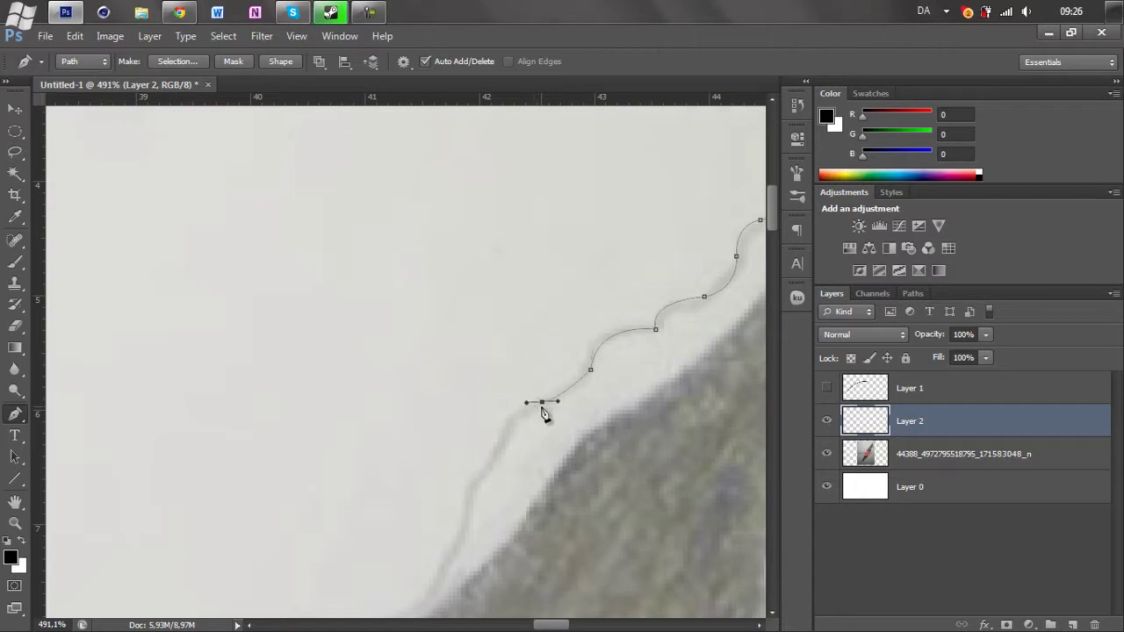
{"action": "left_click_drag", "start_coordinate": [497, 452], "coordinate": [495, 486]}
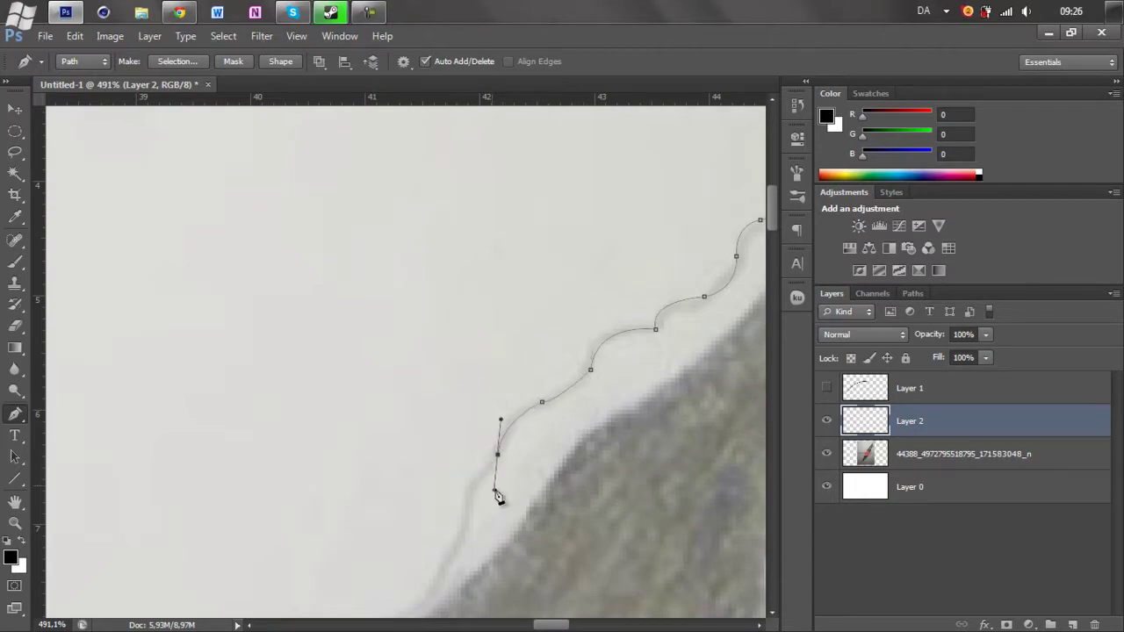
Trace the last two curves of the left outline down to where it meets the dark shading, removing the outgoing handles
{"action": "scroll", "coordinate": [522, 406], "scroll_direction": "down", "scroll_amount": 3}
{"action": "scroll", "coordinate": [542, 383], "scroll_direction": "left", "scroll_amount": 3}
{"action": "scroll", "coordinate": [541, 382], "scroll_direction": "down", "scroll_amount": 3}
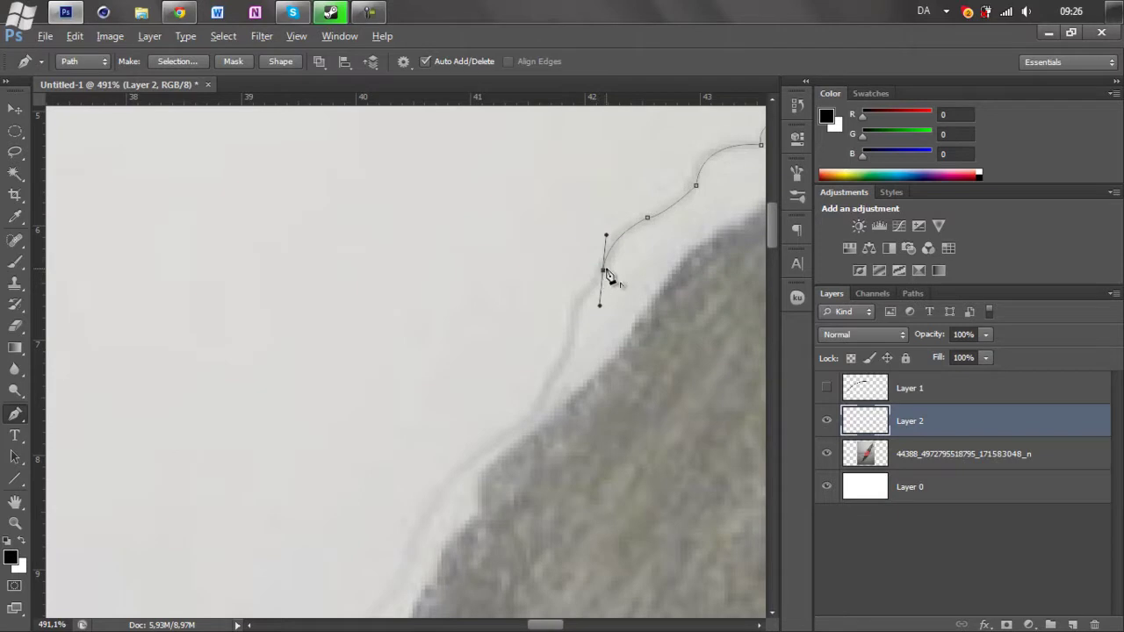
{"action": "left_click", "coordinate": [603, 270]}
{"action": "left_click_drag", "start_coordinate": [571, 345], "coordinate": [530, 439]}
{"action": "left_click", "coordinate": [571, 345]}
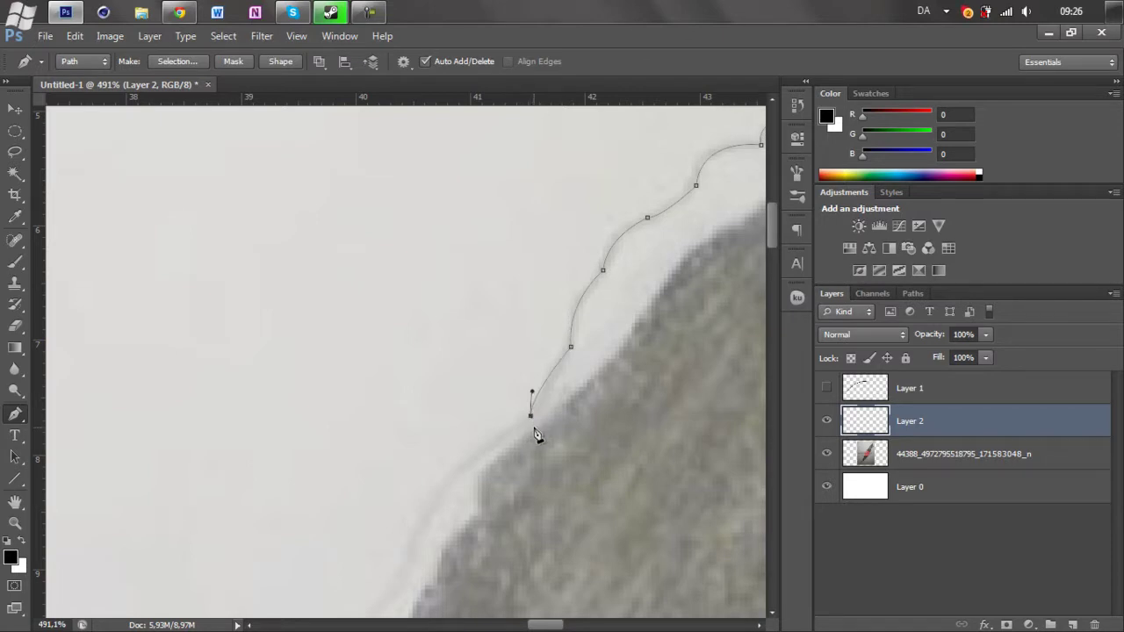
Turn the path back and trace upward along the dark shading's left edge to its narrow neck, removing outgoing handles
{"action": "scroll", "coordinate": [538, 436], "scroll_direction": "up", "scroll_amount": 4}
{"action": "scroll", "coordinate": [562, 409], "scroll_direction": "right", "scroll_amount": 4}
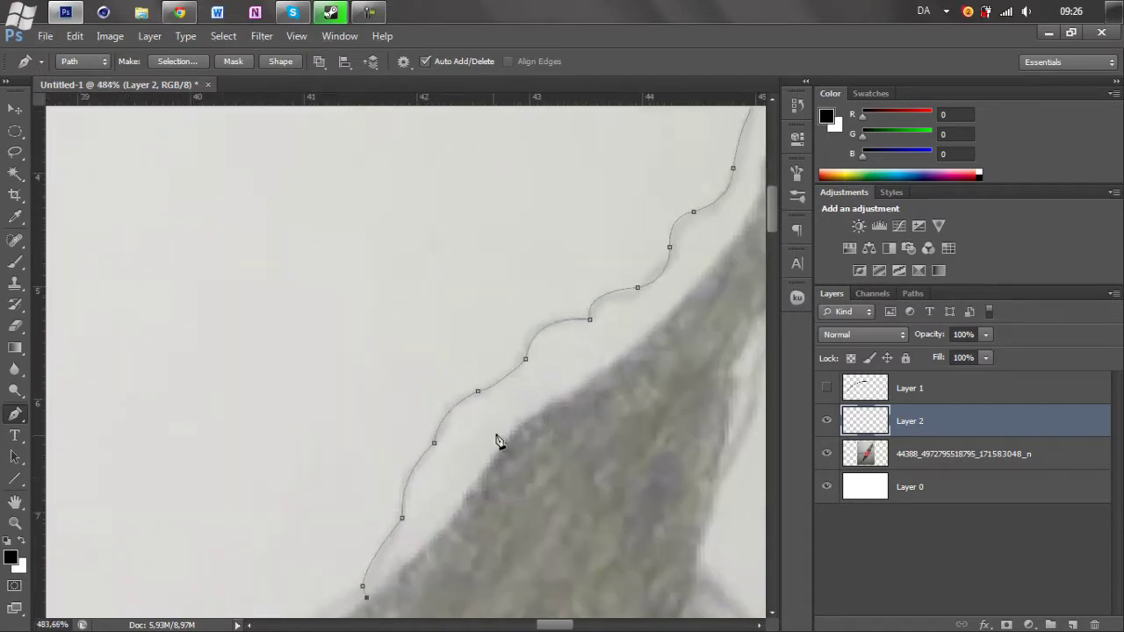
{"action": "scroll", "coordinate": [455, 492], "scroll_direction": "down", "scroll_amount": 2}
{"action": "left_click_drag", "start_coordinate": [490, 393], "coordinate": [507, 342]}
{"action": "left_click", "coordinate": [490, 392], "text": "alt"}
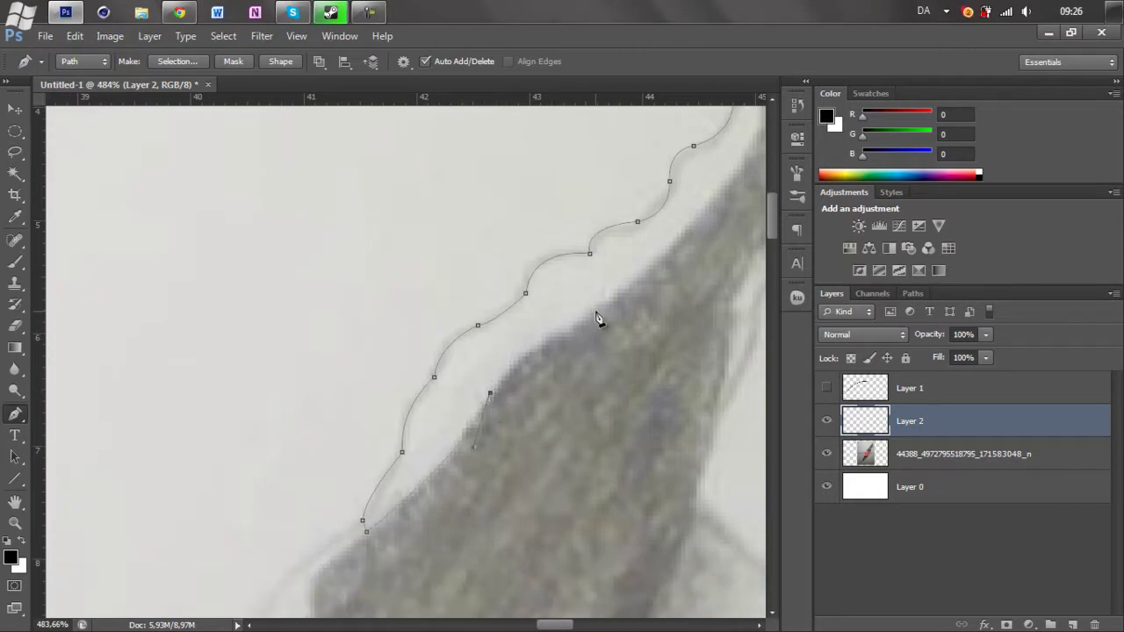
{"action": "scroll", "coordinate": [614, 332], "scroll_direction": "up", "scroll_amount": 5}
{"action": "scroll", "coordinate": [658, 335], "scroll_direction": "right", "scroll_amount": 5}
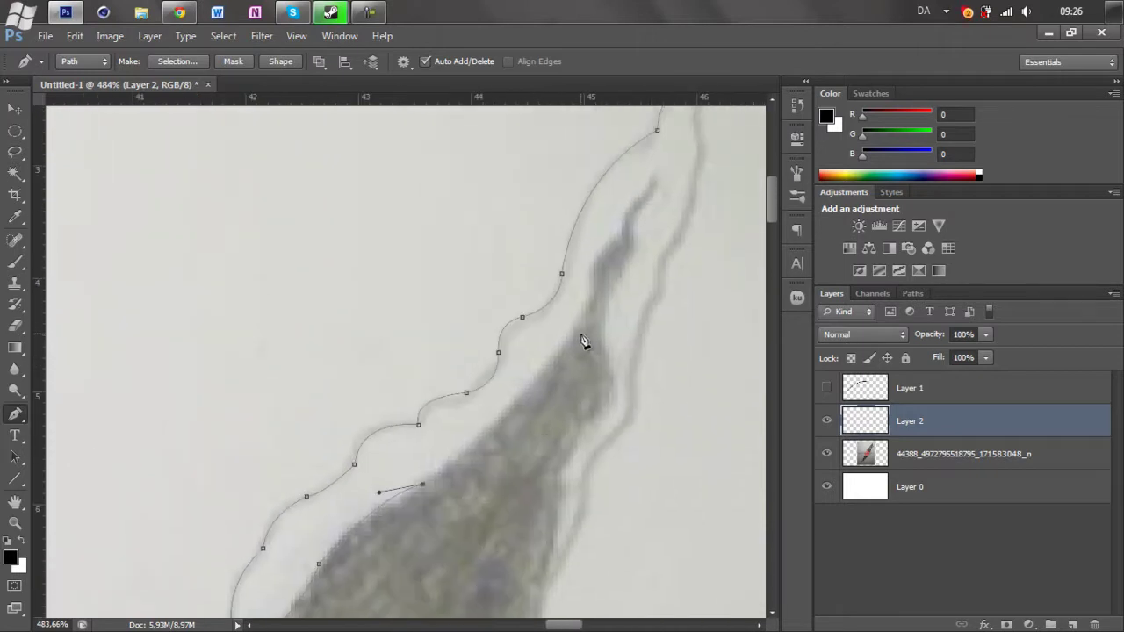
{"action": "left_click_drag", "start_coordinate": [578, 316], "coordinate": [605, 260]}
{"action": "left_click", "coordinate": [579, 317], "text": "alt"}
Trace the left edge of the shading's narrow upper spike with short curves up to its pointed tip
{"action": "left_click_drag", "start_coordinate": [590, 273], "coordinate": [586, 264]}
{"action": "scroll", "coordinate": [618, 265], "scroll_direction": "up", "scroll_amount": 3}
{"action": "scroll", "coordinate": [501, 351], "scroll_direction": "down", "scroll_amount": 3}
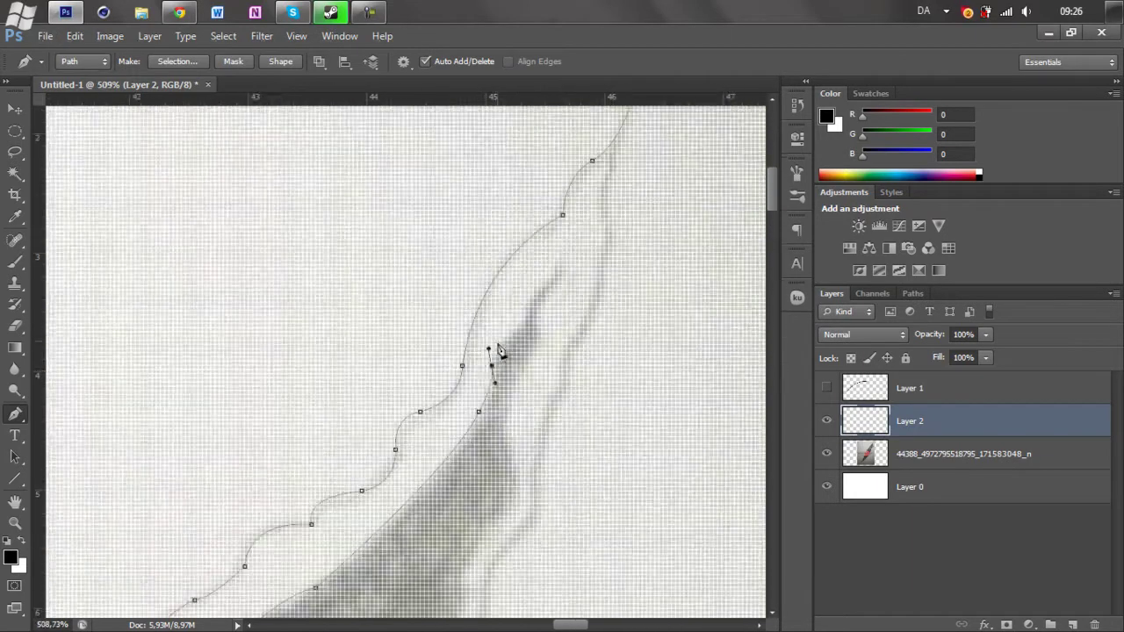
{"action": "scroll", "coordinate": [522, 392], "scroll_direction": "down", "scroll_amount": 1}
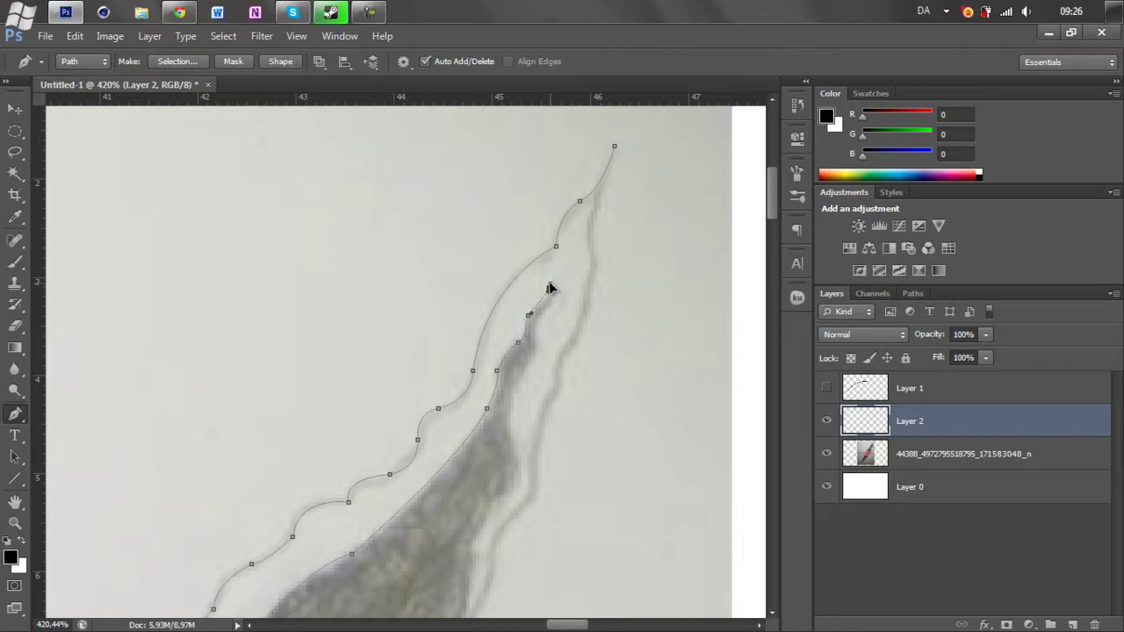
{"action": "left_click_drag", "start_coordinate": [550, 278], "coordinate": [553, 297]}
Trace from the spike's tip down the shading's right edge to the bulge below the neck, removing outgoing handles
{"action": "scroll", "coordinate": [547, 307], "scroll_direction": "down", "scroll_amount": 2}
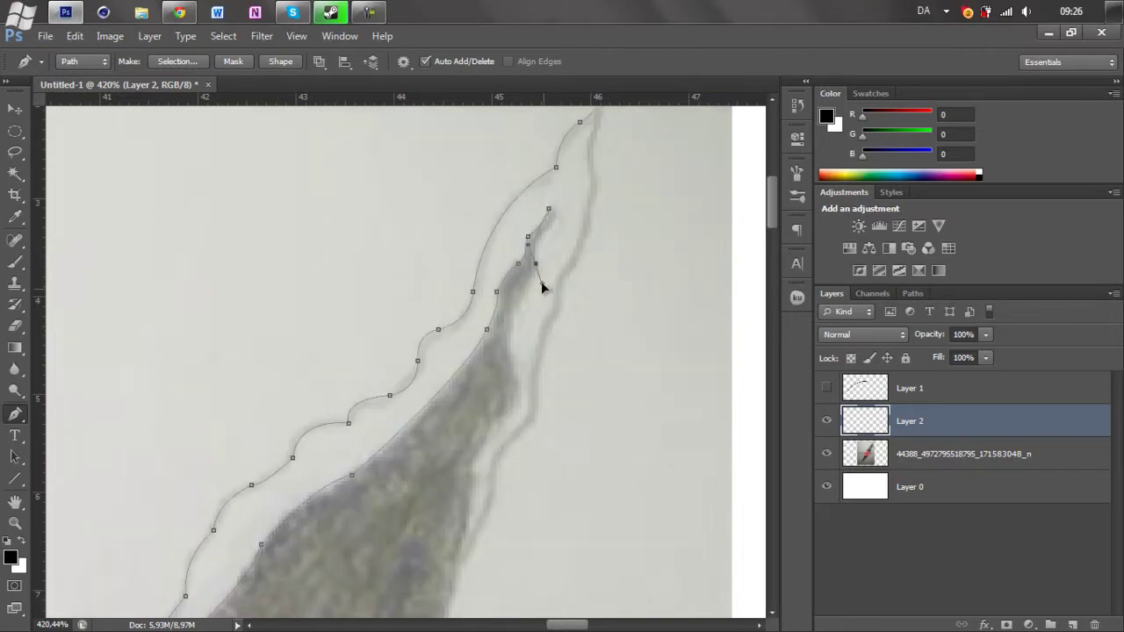
{"action": "scroll", "coordinate": [536, 294], "scroll_direction": "down", "scroll_amount": 2}
{"action": "scroll", "coordinate": [531, 299], "scroll_direction": "left", "scroll_amount": 1}
{"action": "scroll", "coordinate": [532, 303], "scroll_direction": "left", "scroll_amount": 1}
{"action": "left_click_drag", "start_coordinate": [571, 328], "coordinate": [596, 386]}
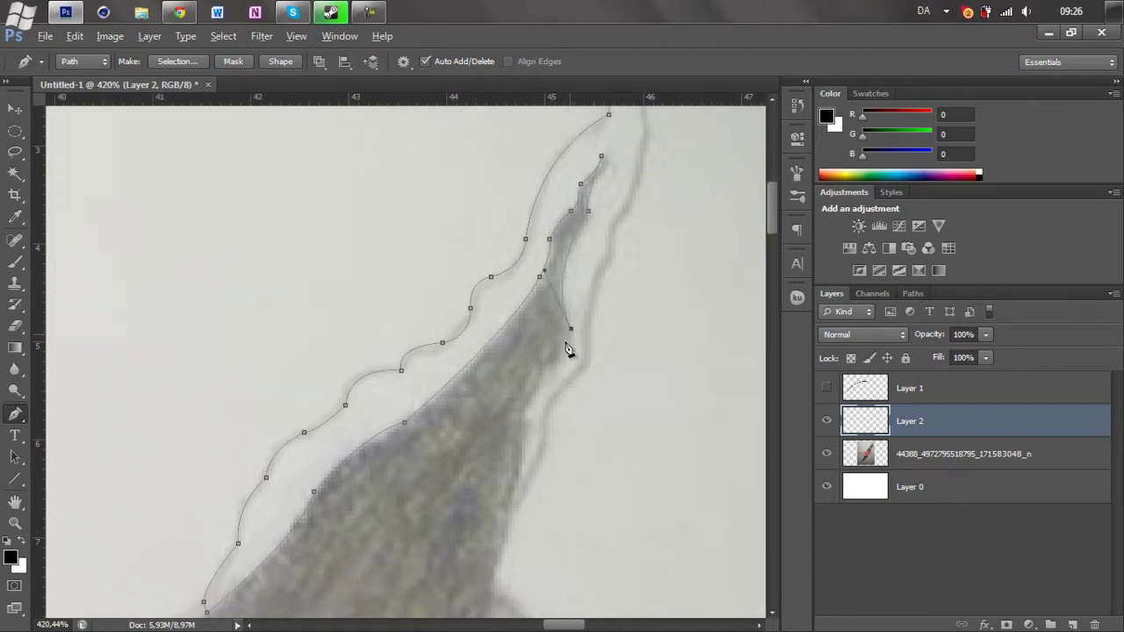
Trace down the dark shading's lower right edge to where it meets the right outline, and turn the path back up that outline
{"action": "scroll", "coordinate": [519, 373], "scroll_direction": "down", "scroll_amount": 2}
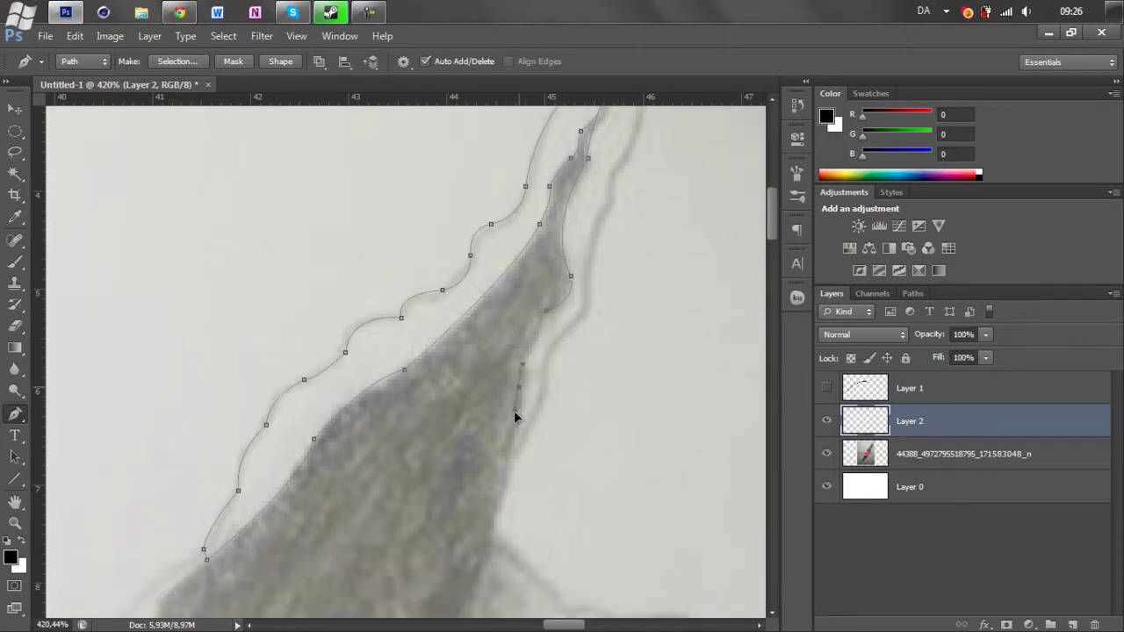
{"action": "left_click_drag", "start_coordinate": [518, 406], "coordinate": [519, 431]}
{"action": "left_click", "coordinate": [509, 459]}
{"action": "left_click_drag", "start_coordinate": [550, 359], "coordinate": [546, 326]}
Trace upward along the right outline with two more curves beside the narrow spike, removing the outgoing handles
{"action": "scroll", "coordinate": [614, 351], "scroll_direction": "right", "scroll_amount": 2}
{"action": "scroll", "coordinate": [644, 339], "scroll_direction": "up", "scroll_amount": 4}
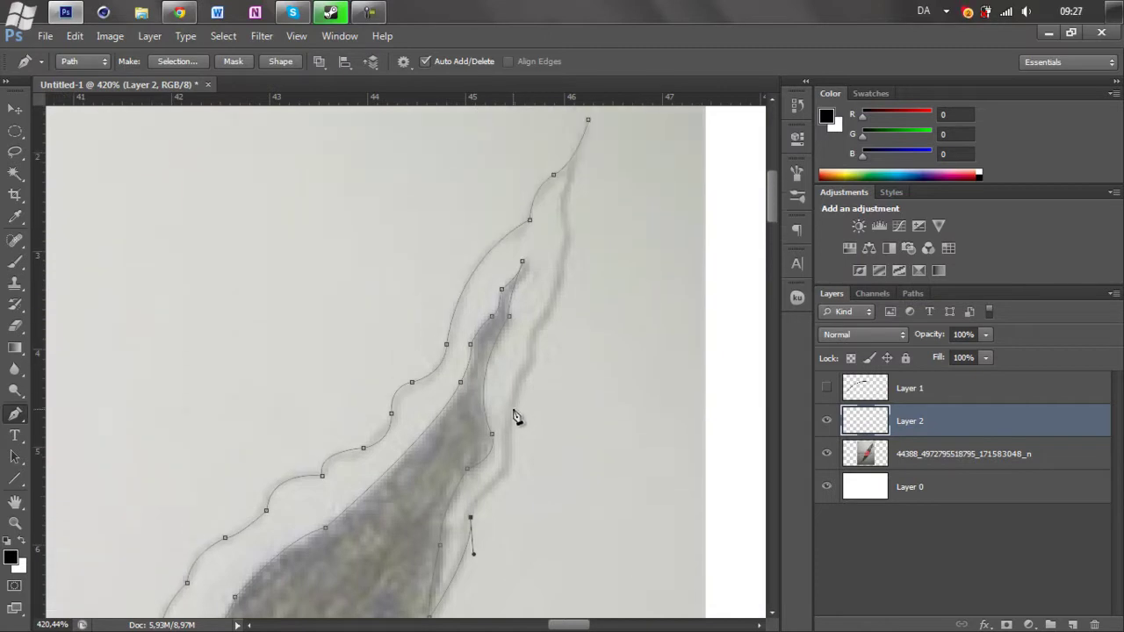
{"action": "left_click_drag", "start_coordinate": [514, 395], "coordinate": [528, 311]}
{"action": "left_click", "coordinate": [513, 409], "text": "alt"}
{"action": "scroll", "coordinate": [577, 316], "scroll_direction": "left", "scroll_amount": 2}
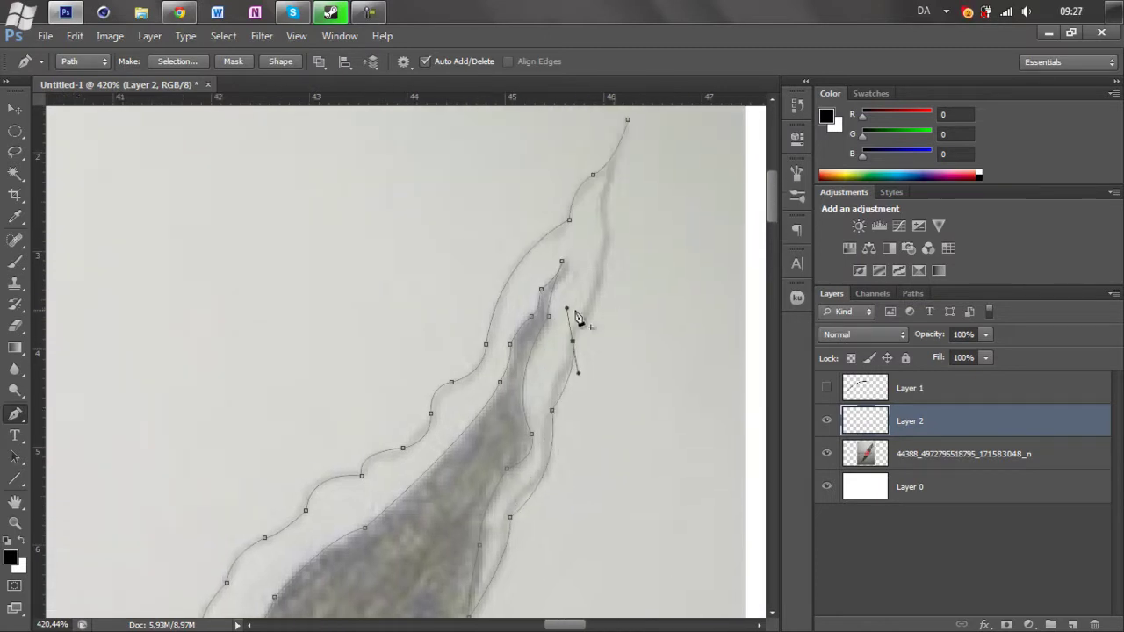
{"action": "scroll", "coordinate": [582, 325], "scroll_direction": "up", "scroll_amount": 3}
{"action": "scroll", "coordinate": [582, 325], "scroll_direction": "right", "scroll_amount": 2}
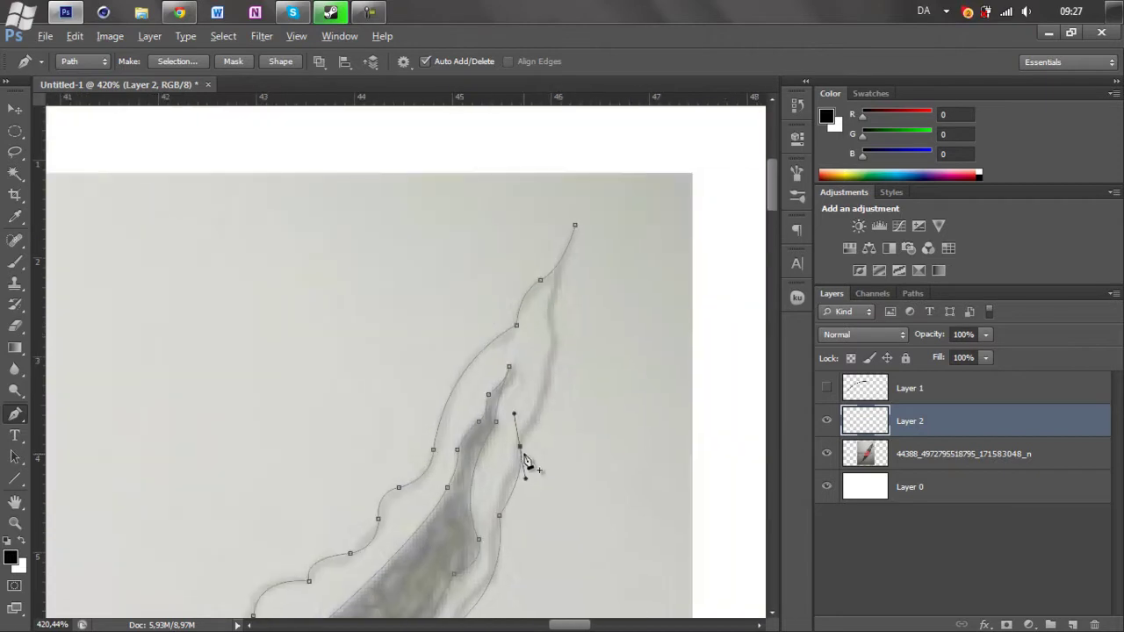
{"action": "left_click", "coordinate": [520, 448], "text": "alt"}
Trace the last curves of the right outline up to the topmost tip and close the path there
{"action": "left_click_drag", "start_coordinate": [547, 318], "coordinate": [537, 252]}
{"action": "left_click", "coordinate": [548, 318], "text": "alt"}
{"action": "left_click_drag", "start_coordinate": [558, 279], "coordinate": [580, 178]}
{"action": "key", "text": "Escape"}
Fill the closed path on Layer 2 with the foreground color at 100% opacity, then switch to the Move tool
{"action": "scroll", "coordinate": [582, 308], "scroll_direction": "down", "scroll_amount": 3}
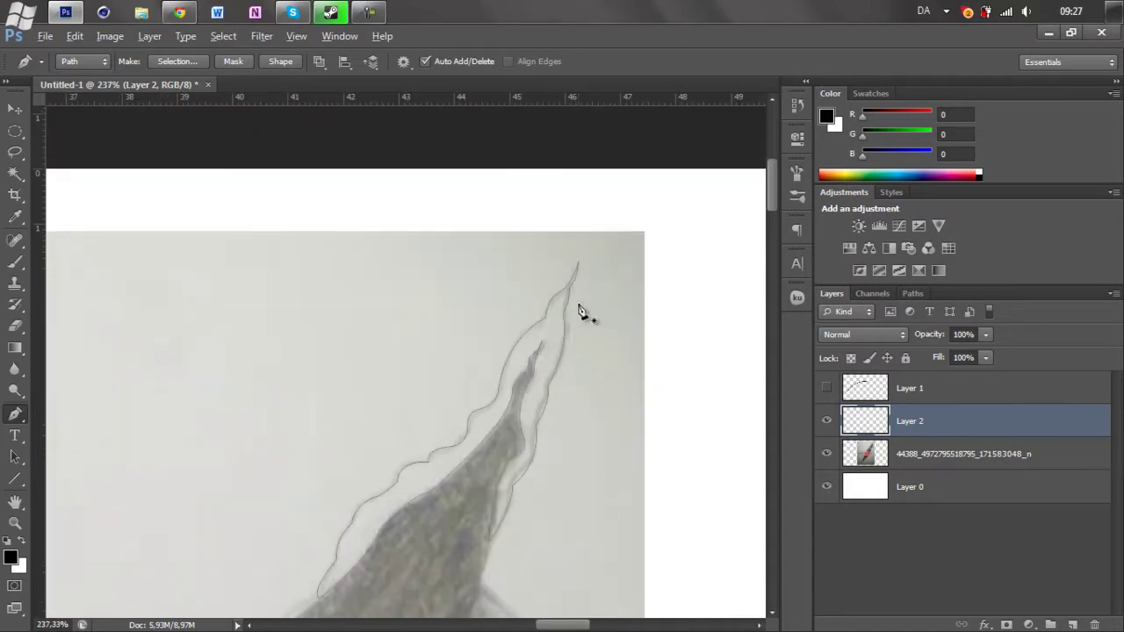
{"action": "scroll", "coordinate": [575, 279], "scroll_direction": "up", "scroll_amount": 1}
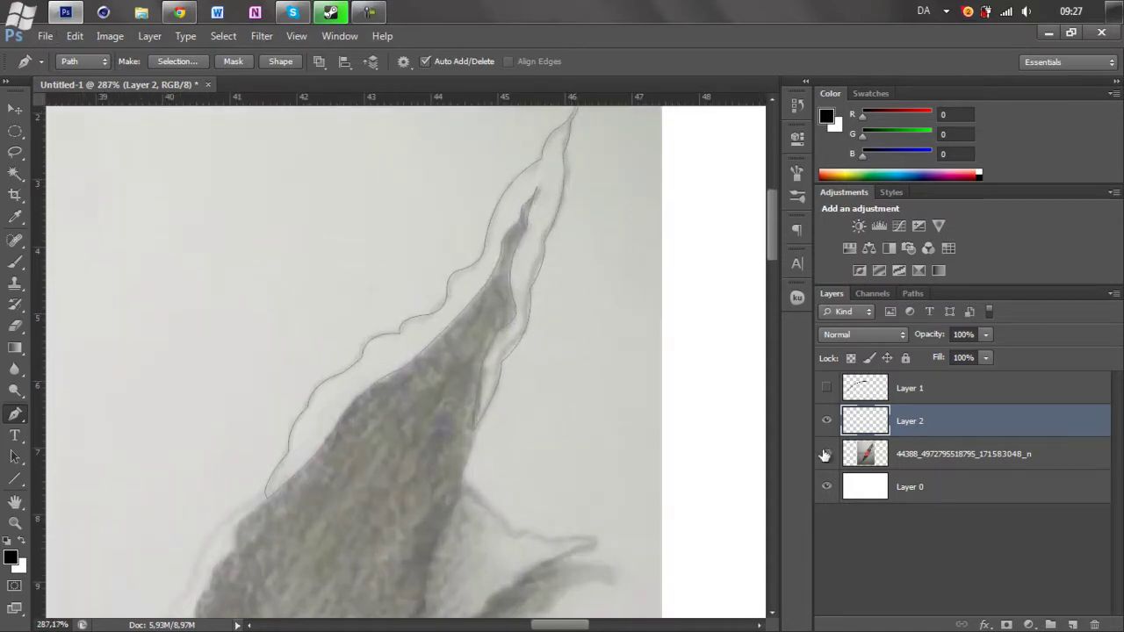
{"action": "scroll", "coordinate": [580, 303], "scroll_direction": "down", "scroll_amount": 3}
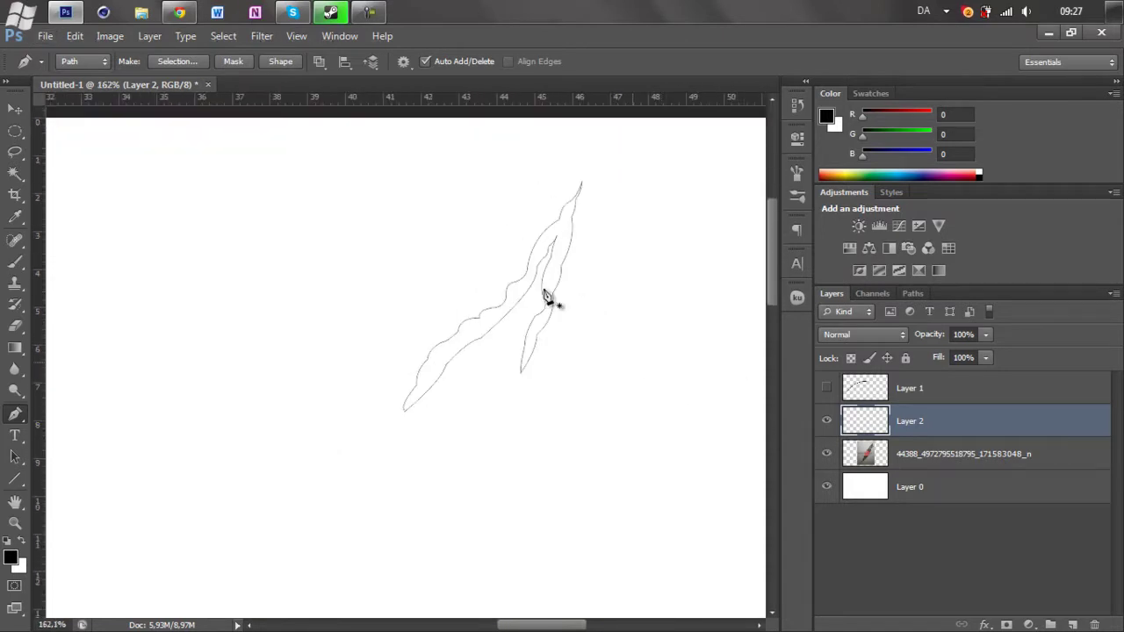
{"action": "scroll", "coordinate": [644, 376], "scroll_direction": "up", "scroll_amount": 2}
{"action": "scroll", "coordinate": [409, 414], "scroll_direction": "down", "scroll_amount": 3}
{"action": "right_click", "coordinate": [433, 272]}
{"action": "left_click", "coordinate": [514, 372]}
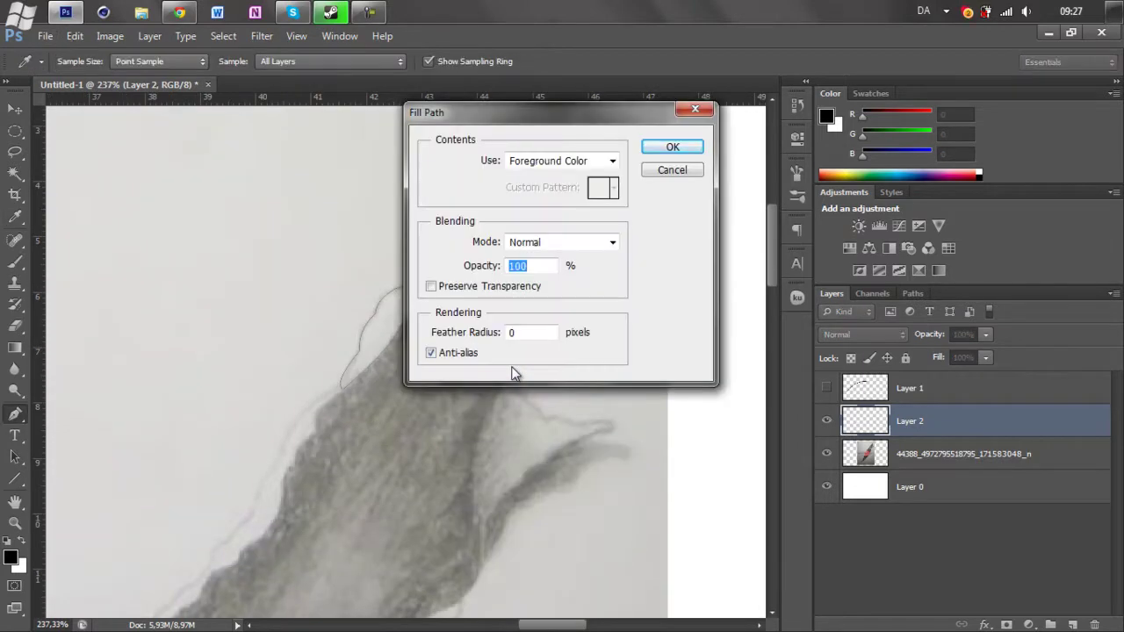
{"action": "key", "text": "Return"}
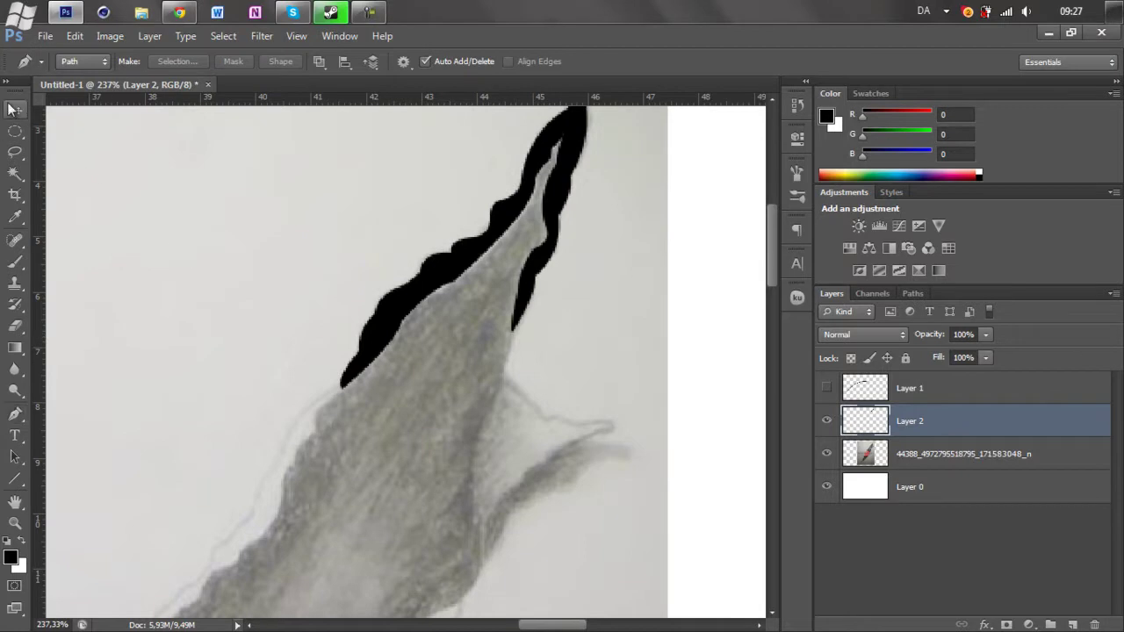
{"action": "key", "text": "v"}
{"action": "scroll", "coordinate": [345, 347], "scroll_direction": "down", "scroll_amount": 5}
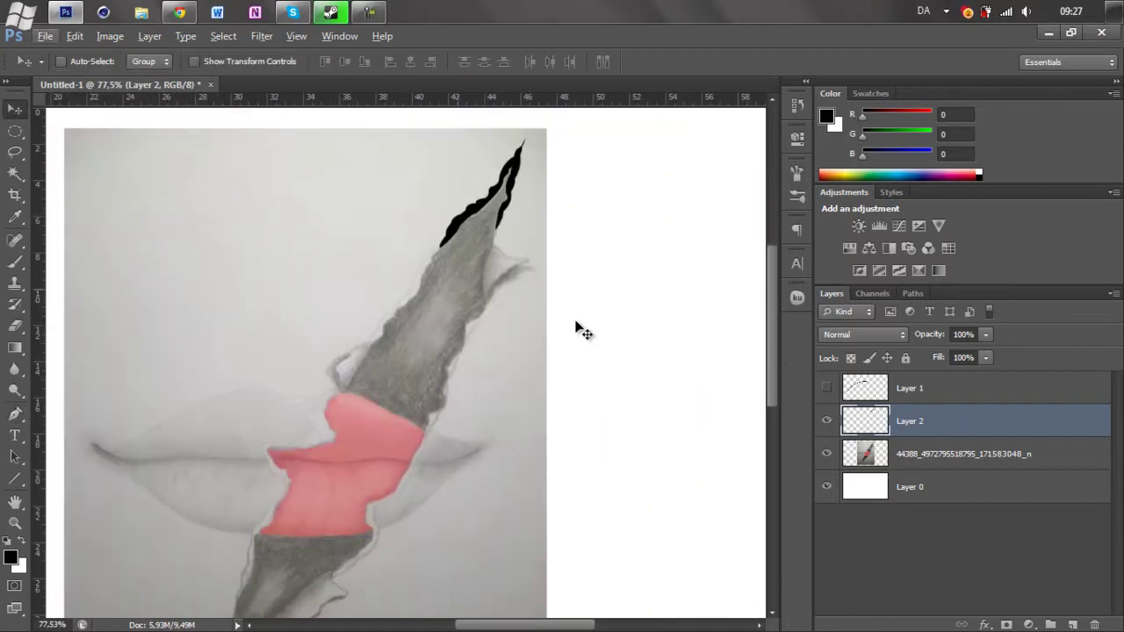
{"action": "scroll", "coordinate": [444, 193], "scroll_direction": "left", "scroll_amount": 3}
{"action": "scroll", "coordinate": [494, 294], "scroll_direction": "down", "scroll_amount": 3}
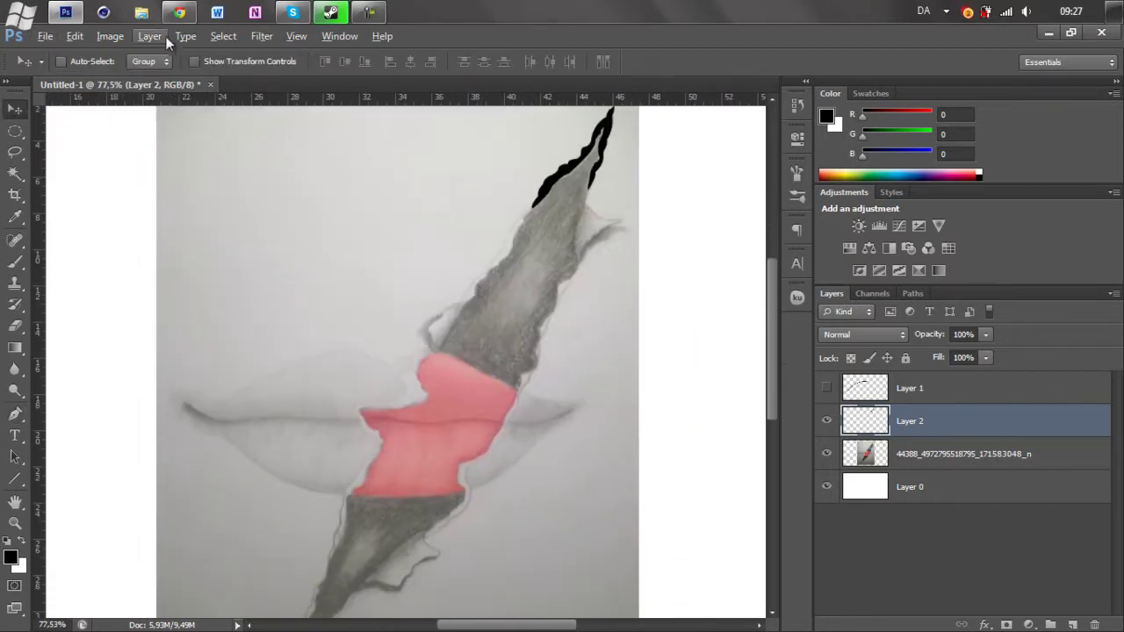
Switch to Windows Explorer and open cursed love .jpg from the Apatic folder under the GFX shit favourite
{"action": "left_click", "coordinate": [142, 11]}
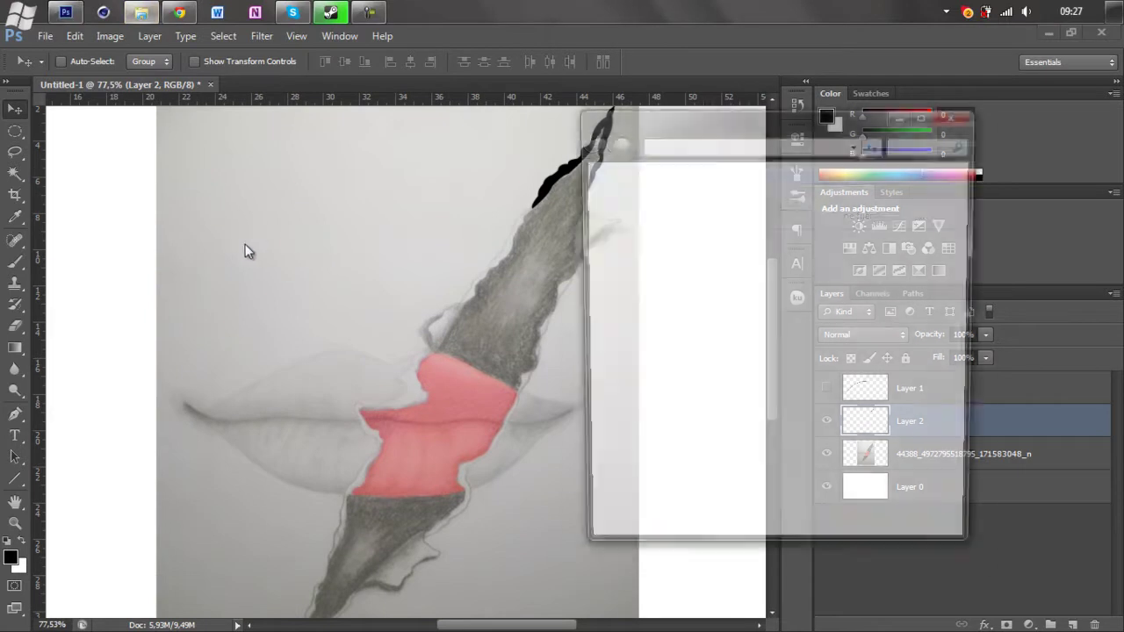
{"action": "left_click", "coordinate": [663, 287]}
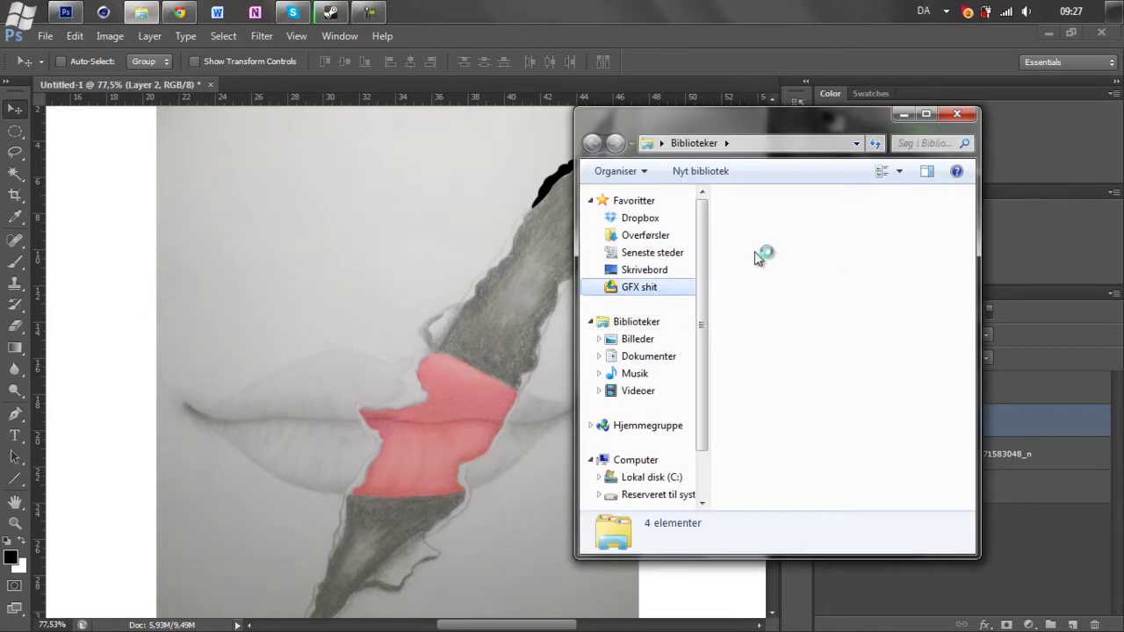
{"action": "left_click", "coordinate": [756, 236]}
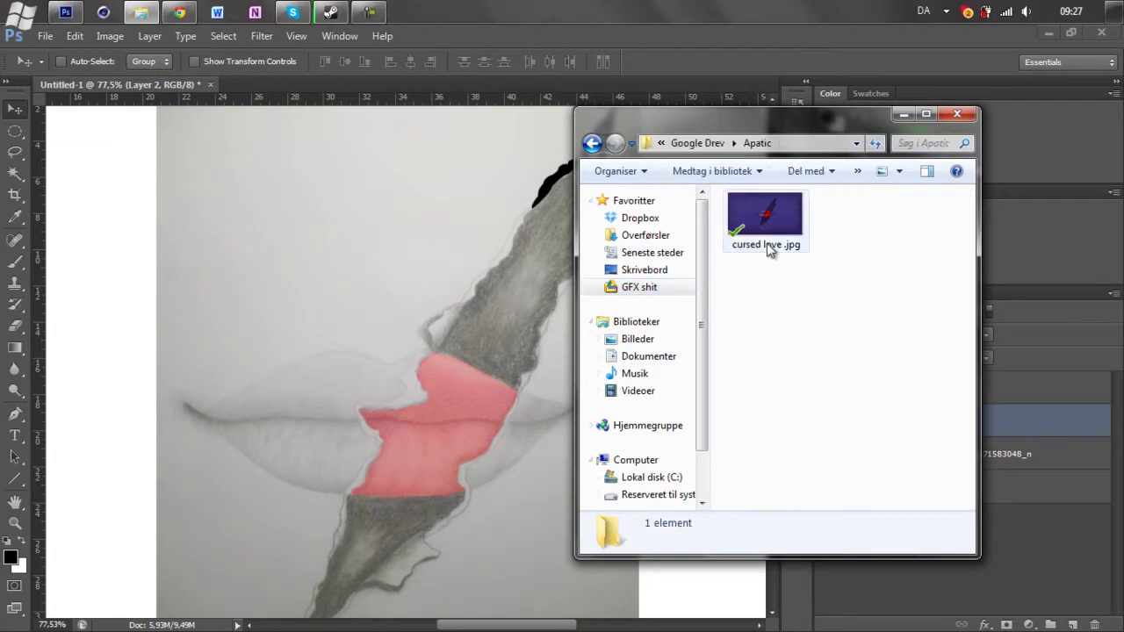
{"action": "left_click", "coordinate": [766, 233]}
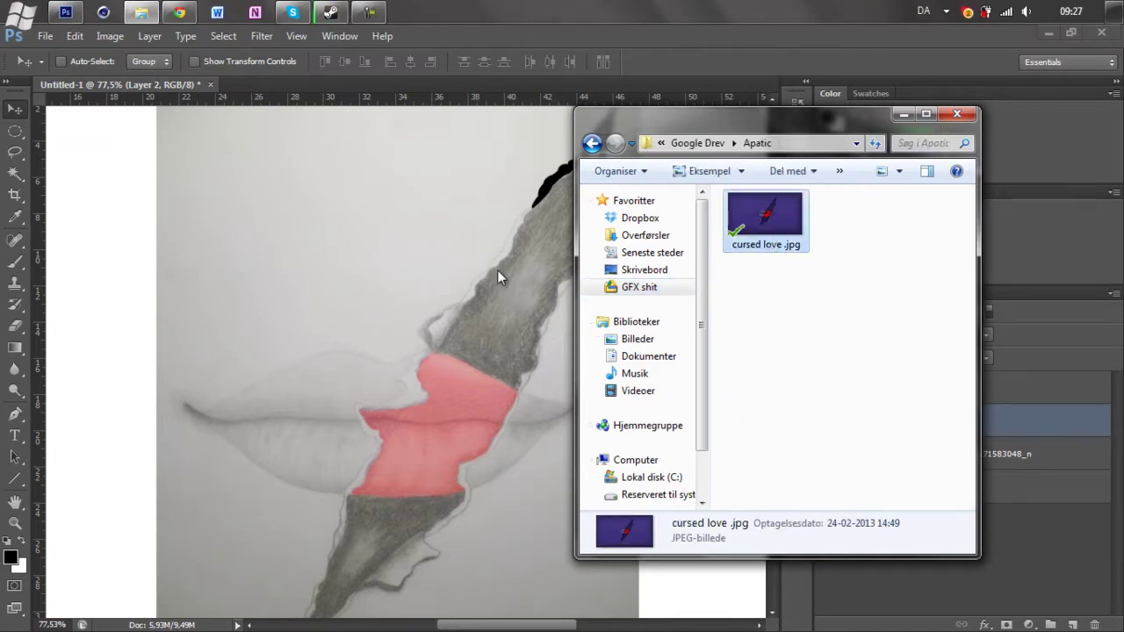
{"action": "key", "text": "Return"}
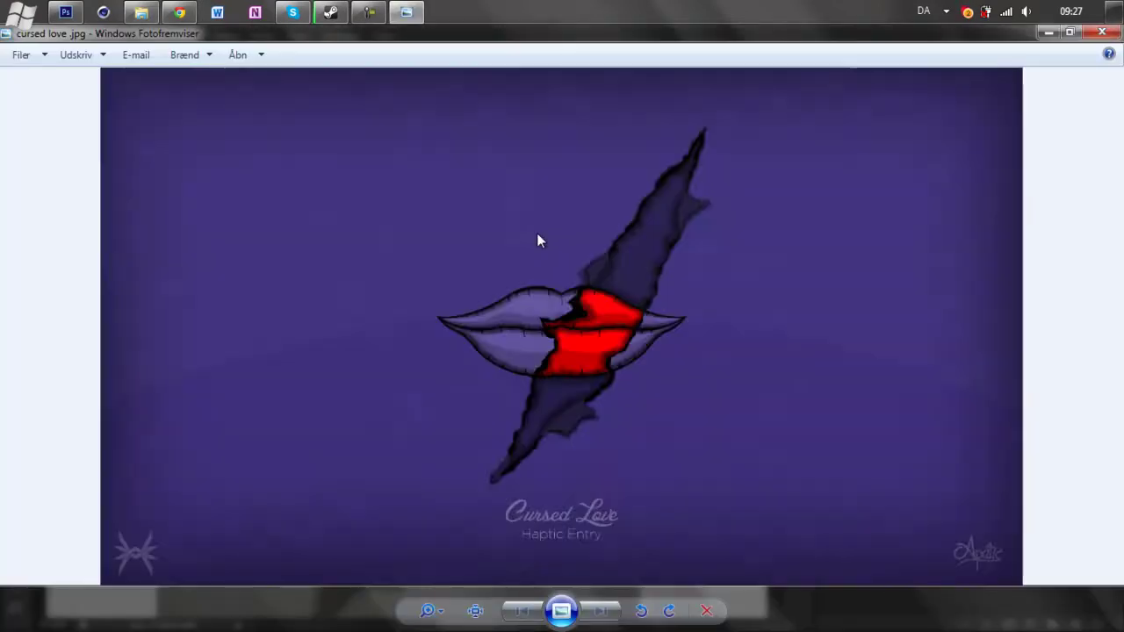
Examine the black edges and layered shading on the upper torn spike of the finished artwork
{"action": "scroll", "coordinate": [575, 250], "scroll_direction": "up", "scroll_amount": 2}
{"action": "scroll", "coordinate": [580, 252], "scroll_direction": "up", "scroll_amount": 2}
{"action": "left_click_drag", "start_coordinate": [890, 201], "coordinate": [614, 426]}
{"action": "scroll", "coordinate": [444, 506], "scroll_direction": "up", "scroll_amount": 1}
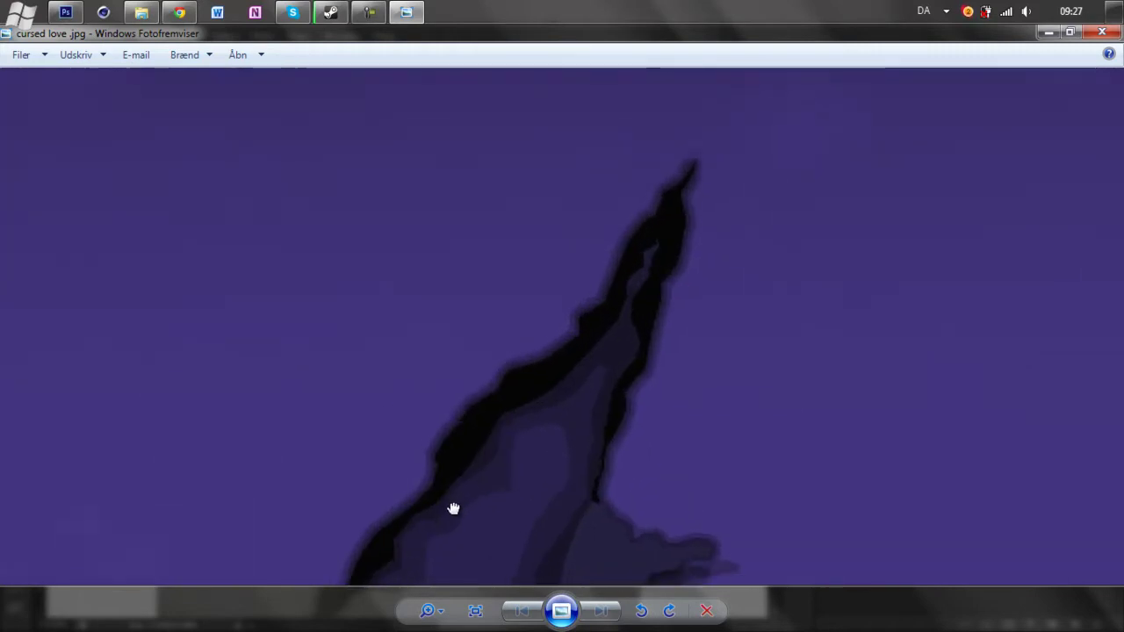
{"action": "left_click_drag", "start_coordinate": [444, 506], "coordinate": [839, 119]}
{"action": "left_click_drag", "start_coordinate": [501, 471], "coordinate": [655, 258]}
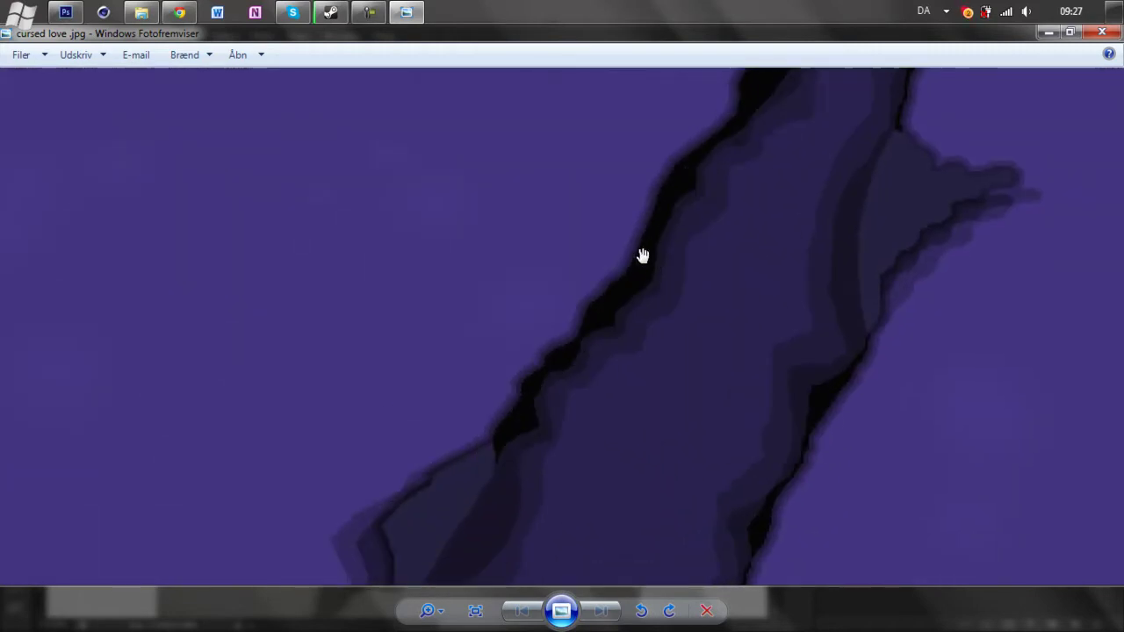
{"action": "scroll", "coordinate": [877, 211], "scroll_direction": "down", "scroll_amount": 3}
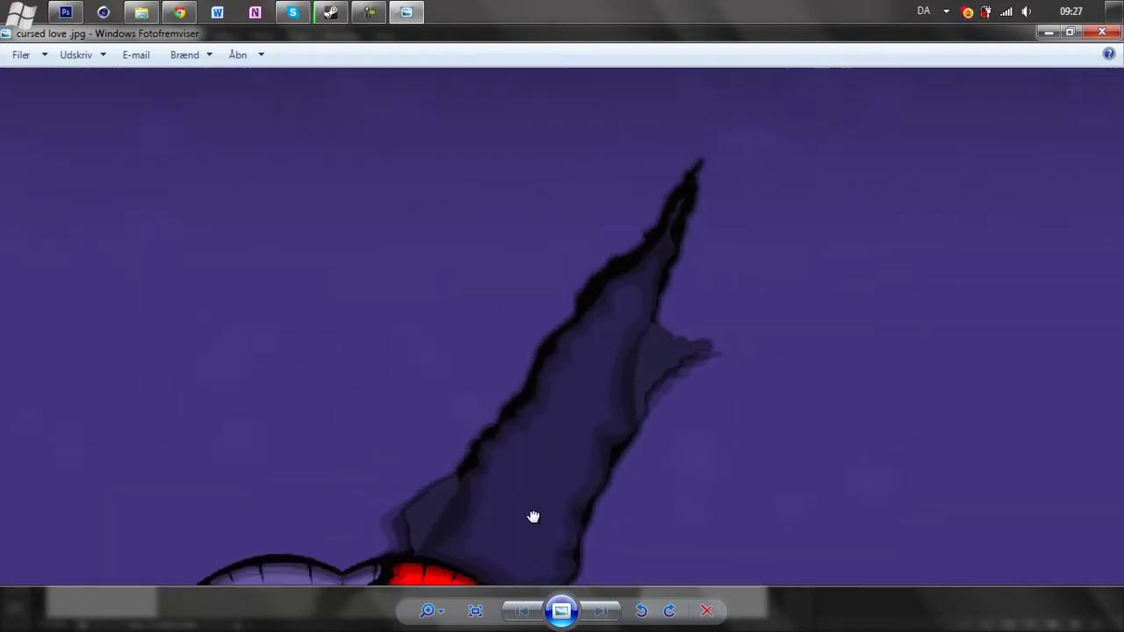
Examine the outline, short crease strokes and layered shading of the purple and red lips in the finished artwork
{"action": "left_click_drag", "start_coordinate": [524, 522], "coordinate": [620, 363]}
{"action": "scroll", "coordinate": [682, 293], "scroll_direction": "up", "scroll_amount": 1}
{"action": "left_click_drag", "start_coordinate": [501, 171], "coordinate": [342, 281]}
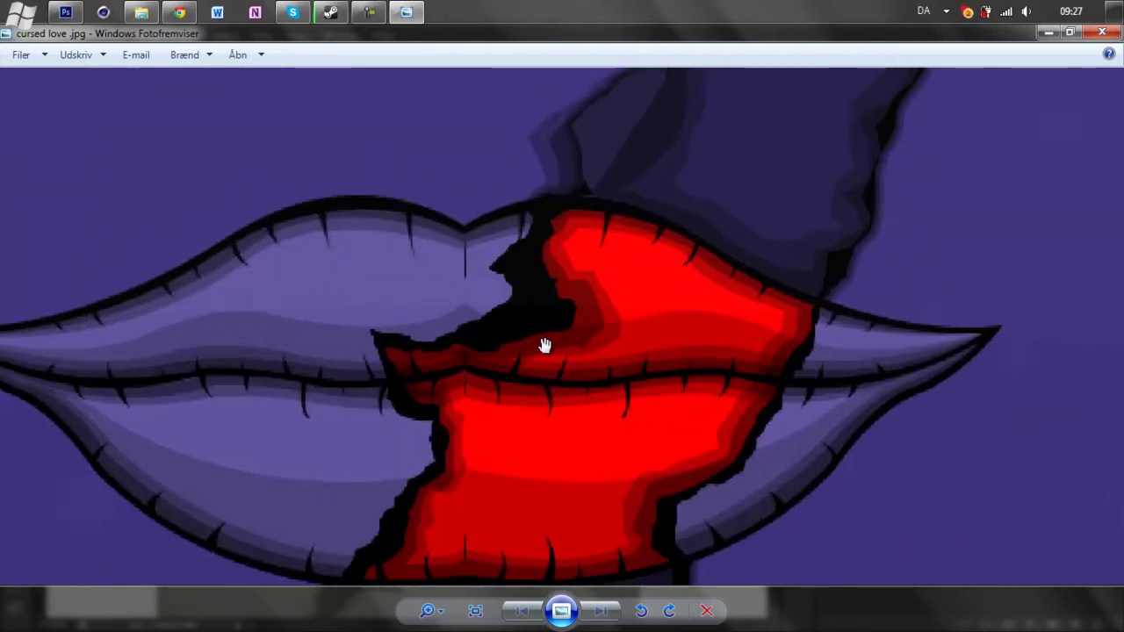
{"action": "left_click_drag", "start_coordinate": [415, 298], "coordinate": [642, 311]}
{"action": "left_click_drag", "start_coordinate": [554, 332], "coordinate": [440, 351]}
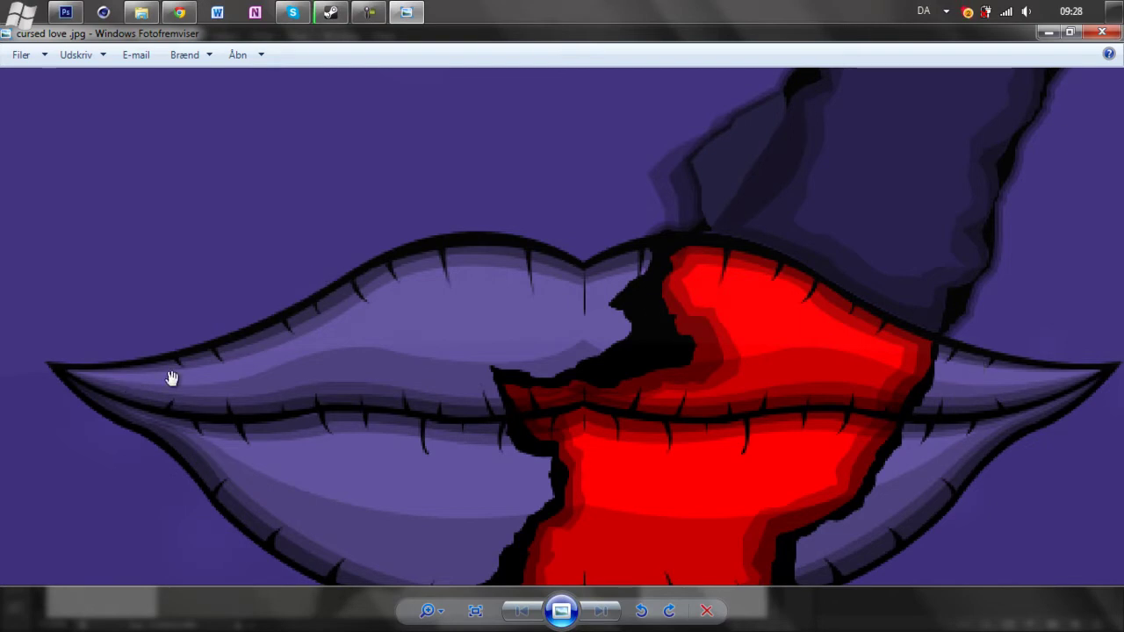
{"action": "scroll", "coordinate": [648, 332], "scroll_direction": "down", "scroll_amount": 5}
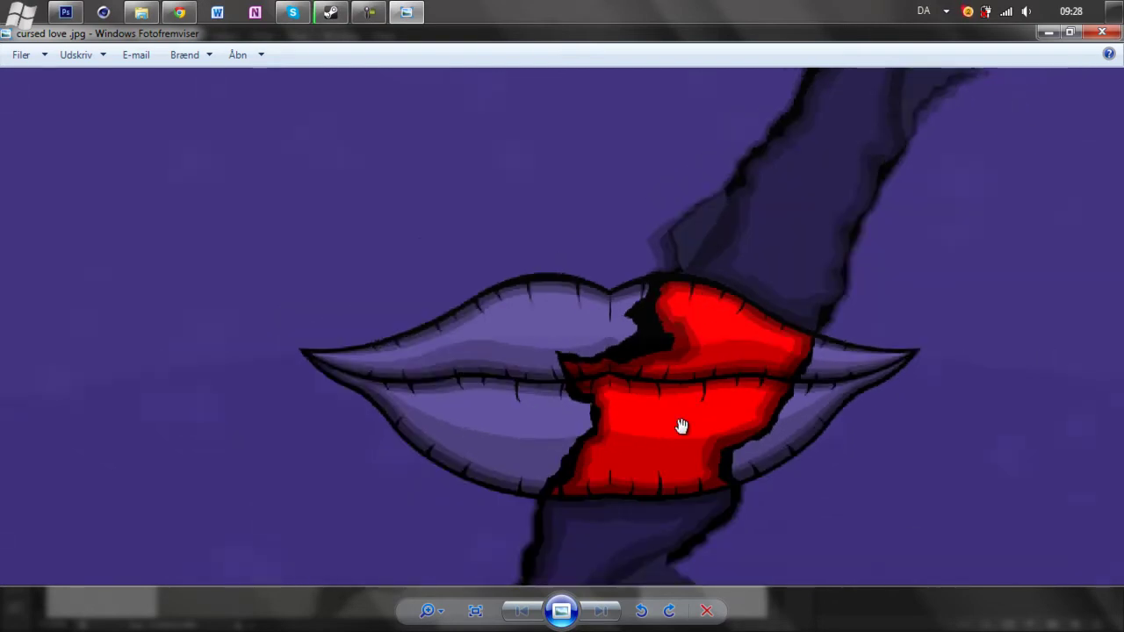
Examine the lower torn strip's edges and shading, then review the finished artwork as a whole
{"action": "left_click_drag", "start_coordinate": [535, 471], "coordinate": [535, 199]}
{"action": "left_click_drag", "start_coordinate": [531, 300], "coordinate": [515, 180]}
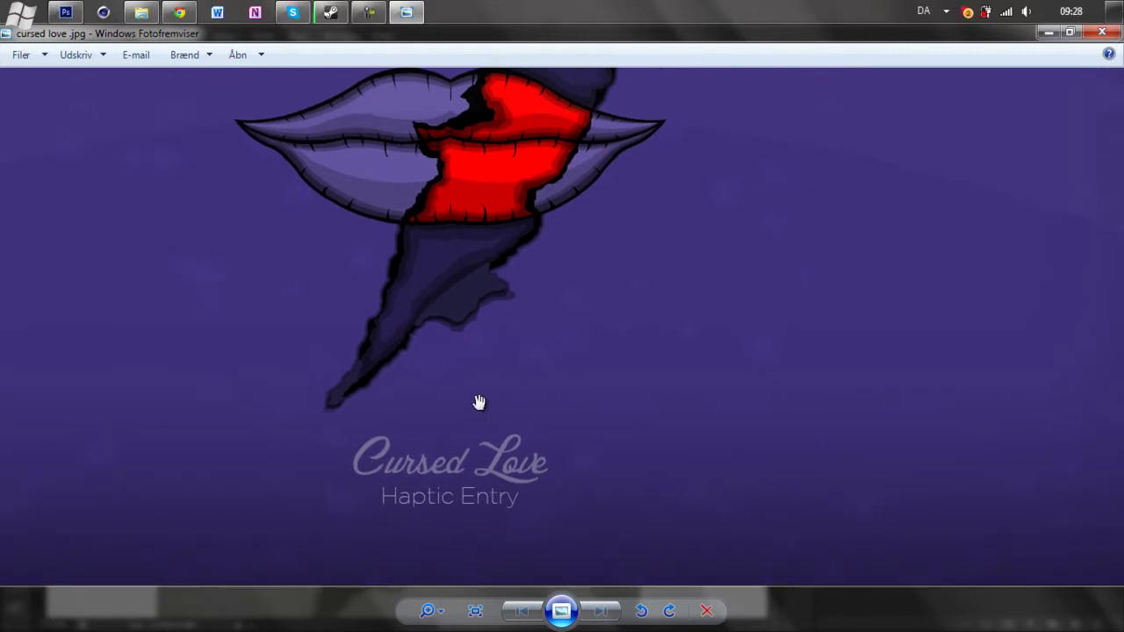
{"action": "scroll", "coordinate": [465, 298], "scroll_direction": "up", "scroll_amount": 5}
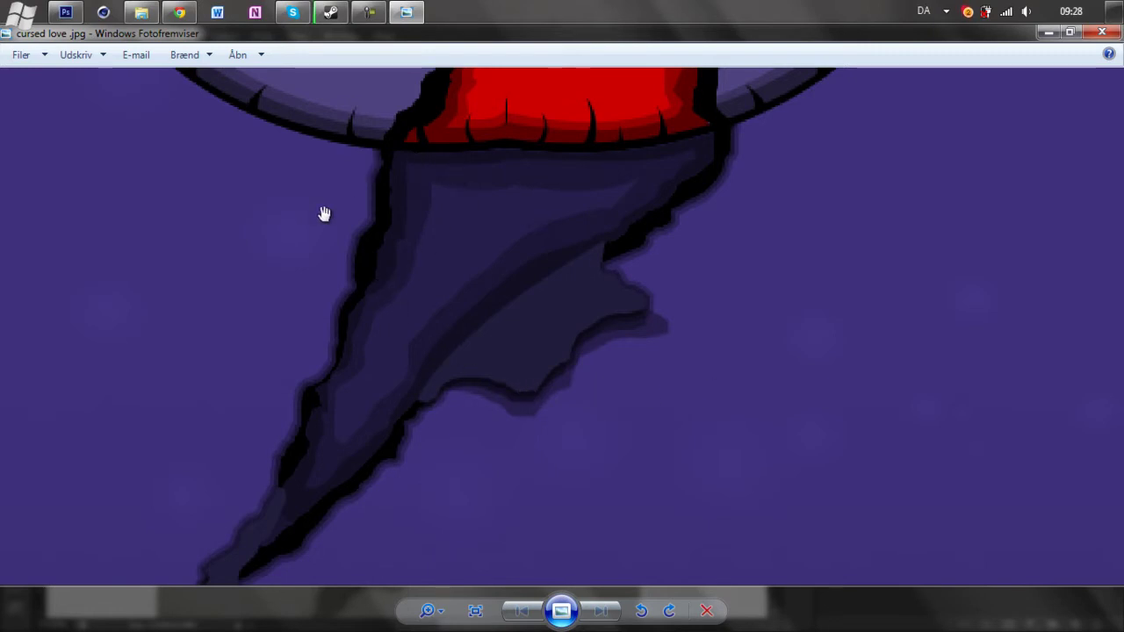
{"action": "scroll", "coordinate": [753, 177], "scroll_direction": "down", "scroll_amount": 3}
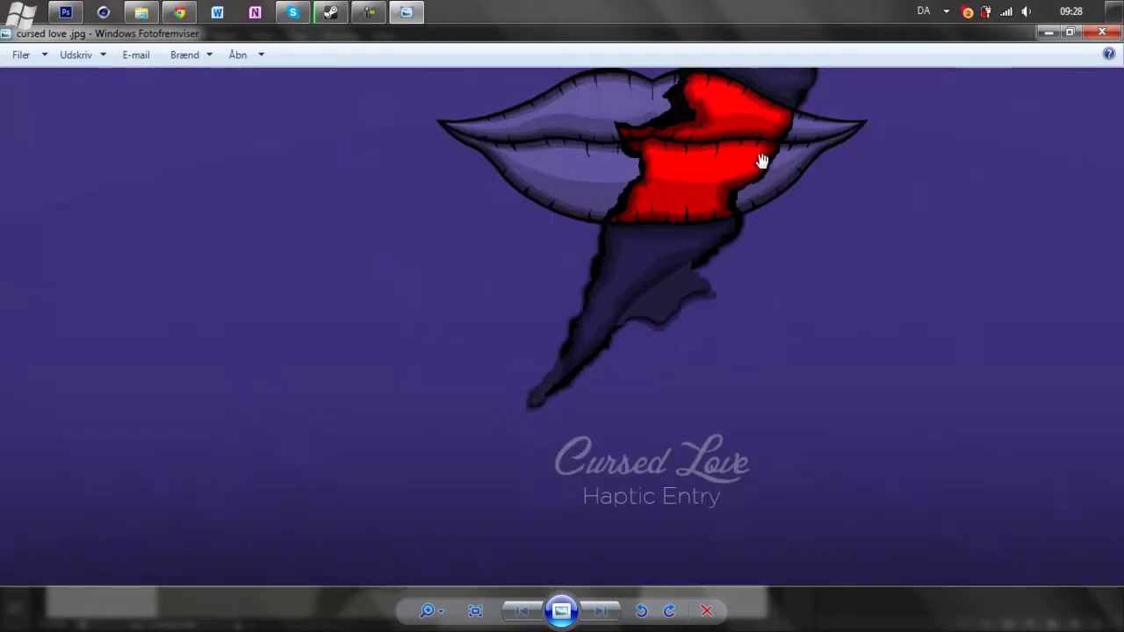
{"action": "left_click_drag", "start_coordinate": [752, 177], "coordinate": [606, 336]}
{"action": "scroll", "coordinate": [632, 425], "scroll_direction": "down", "scroll_amount": 2}
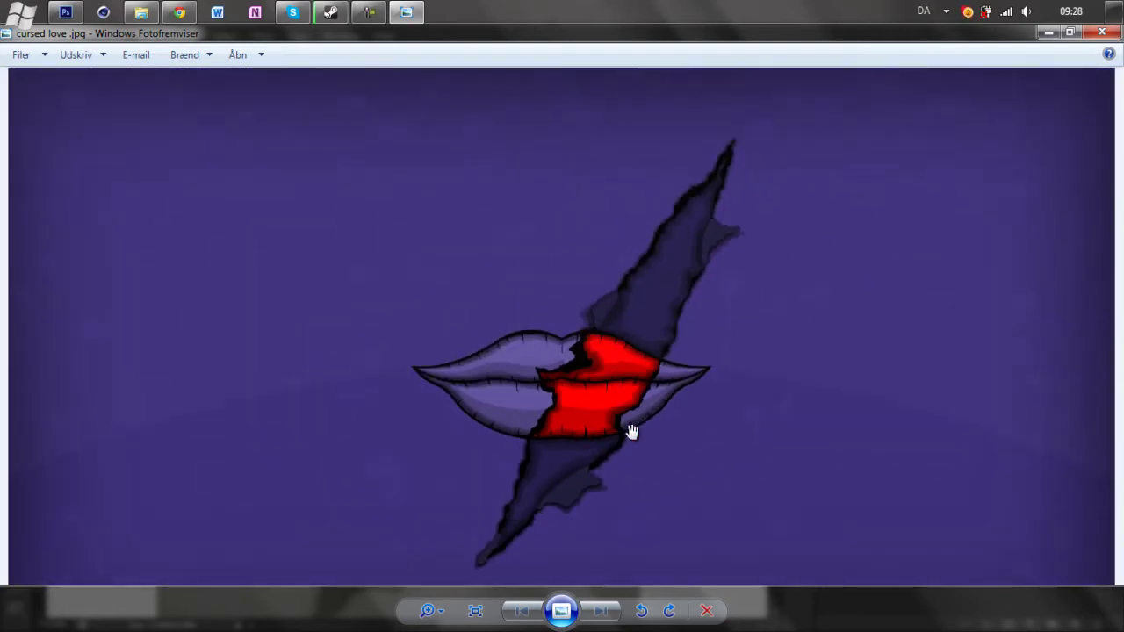
{"action": "left_click_drag", "start_coordinate": [631, 425], "coordinate": [541, 305]}
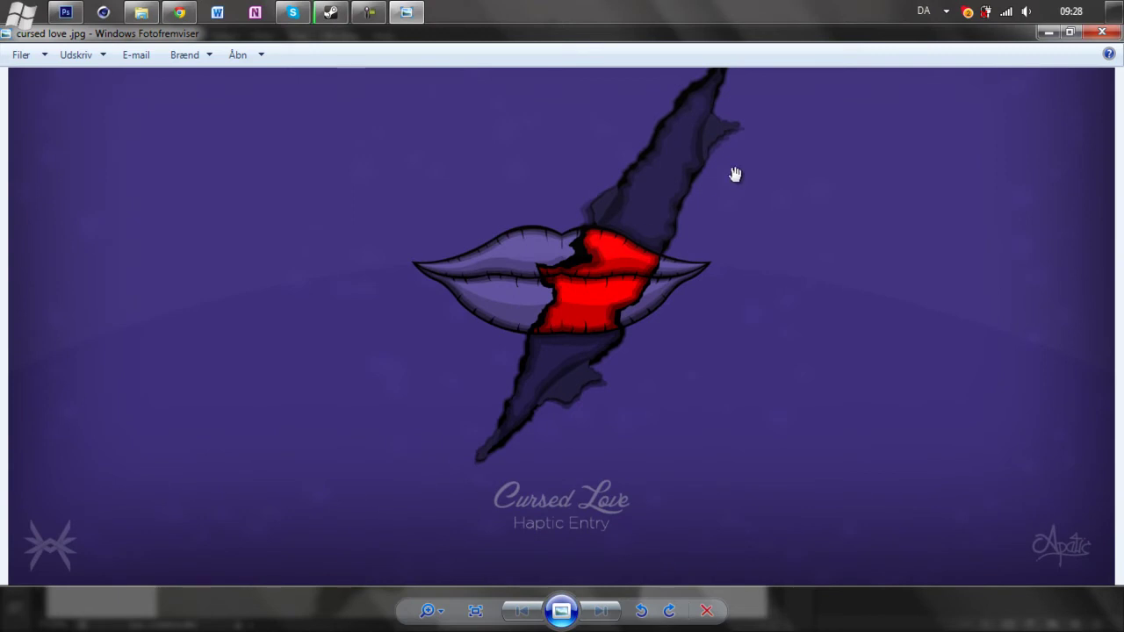
Close the artwork preview and the folder window, return to the Photoshop drawing and select the Pen tool
{"action": "left_click", "coordinate": [1101, 33]}
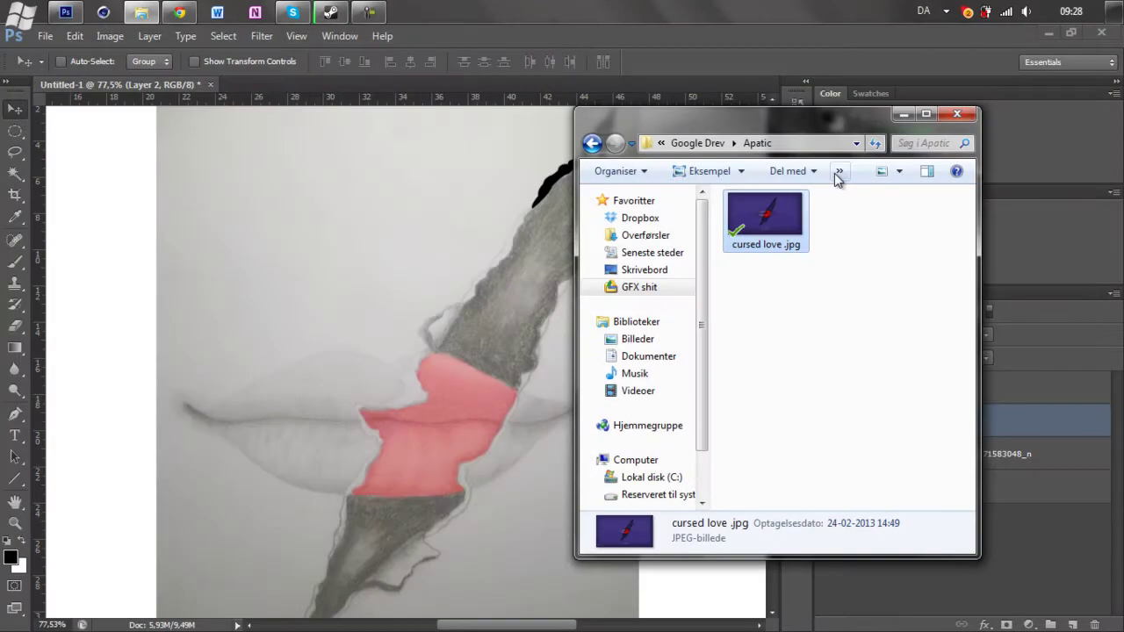
{"action": "left_click", "coordinate": [956, 114]}
{"action": "scroll", "coordinate": [515, 343], "scroll_direction": "down", "scroll_amount": 3}
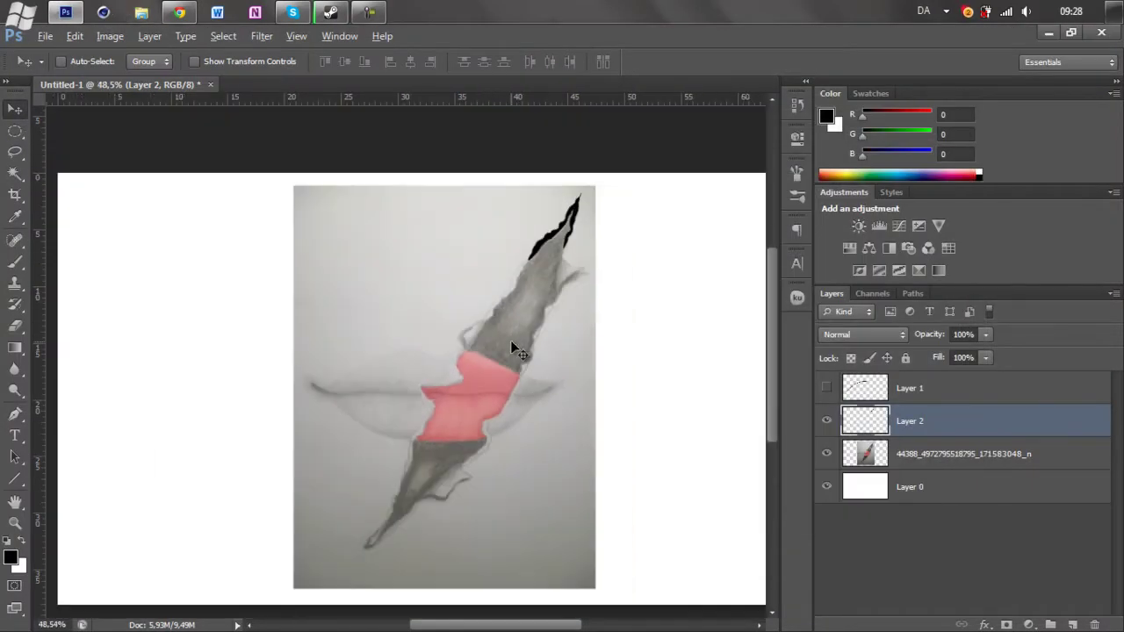
{"action": "scroll", "coordinate": [518, 351], "scroll_direction": "down", "scroll_amount": 2}
{"action": "scroll", "coordinate": [422, 338], "scroll_direction": "up", "scroll_amount": 2}
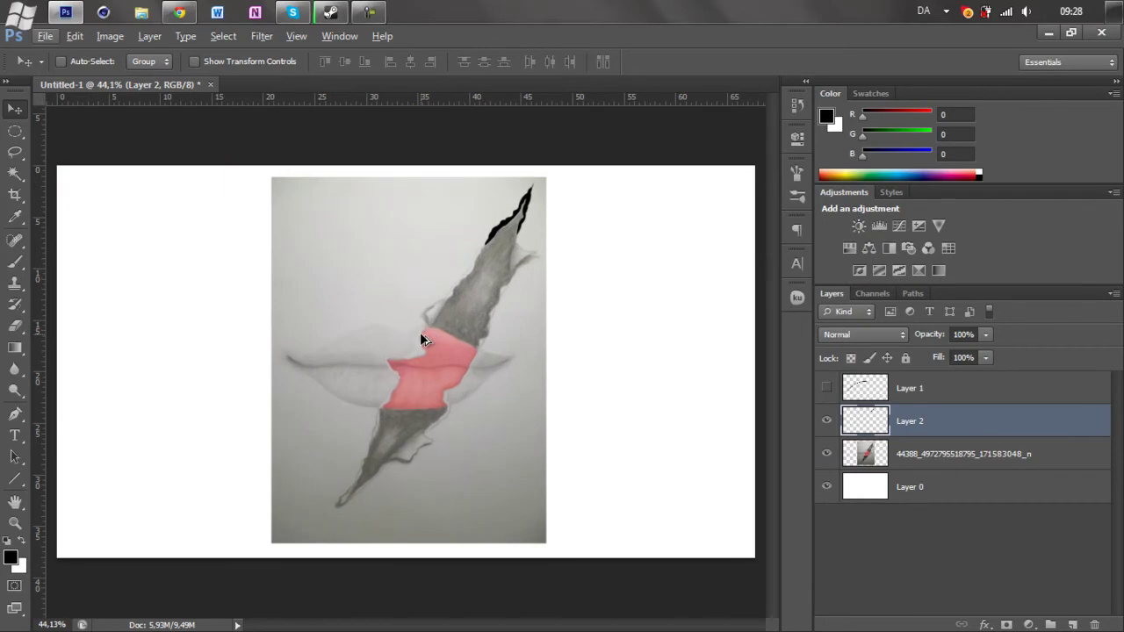
{"action": "left_click", "coordinate": [15, 416]}
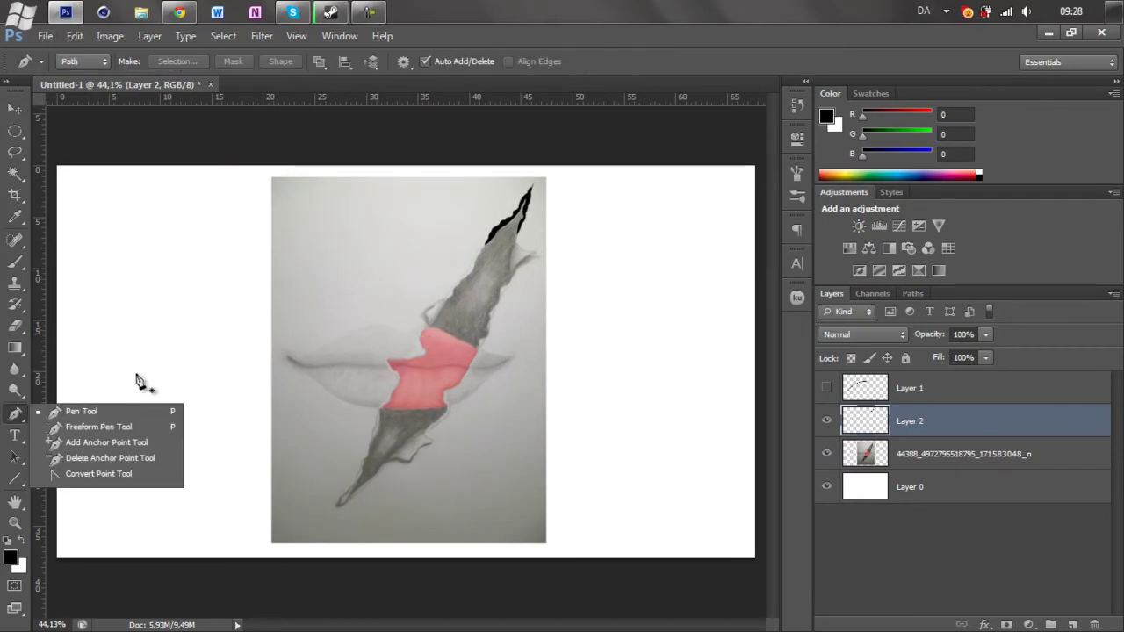
{"action": "left_click", "coordinate": [370, 11]}
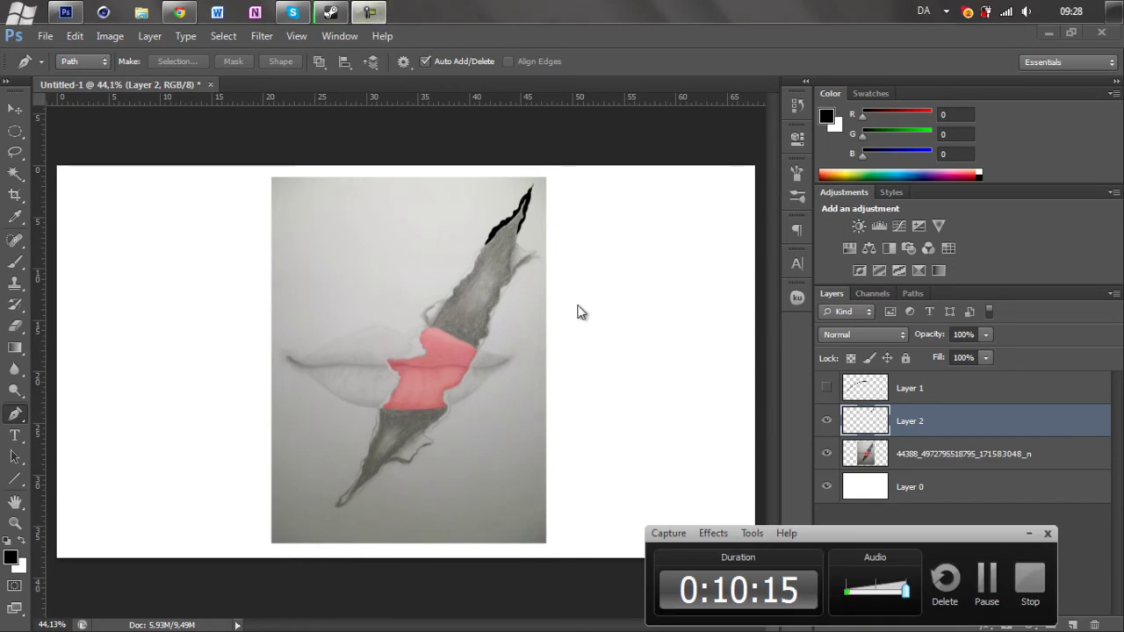